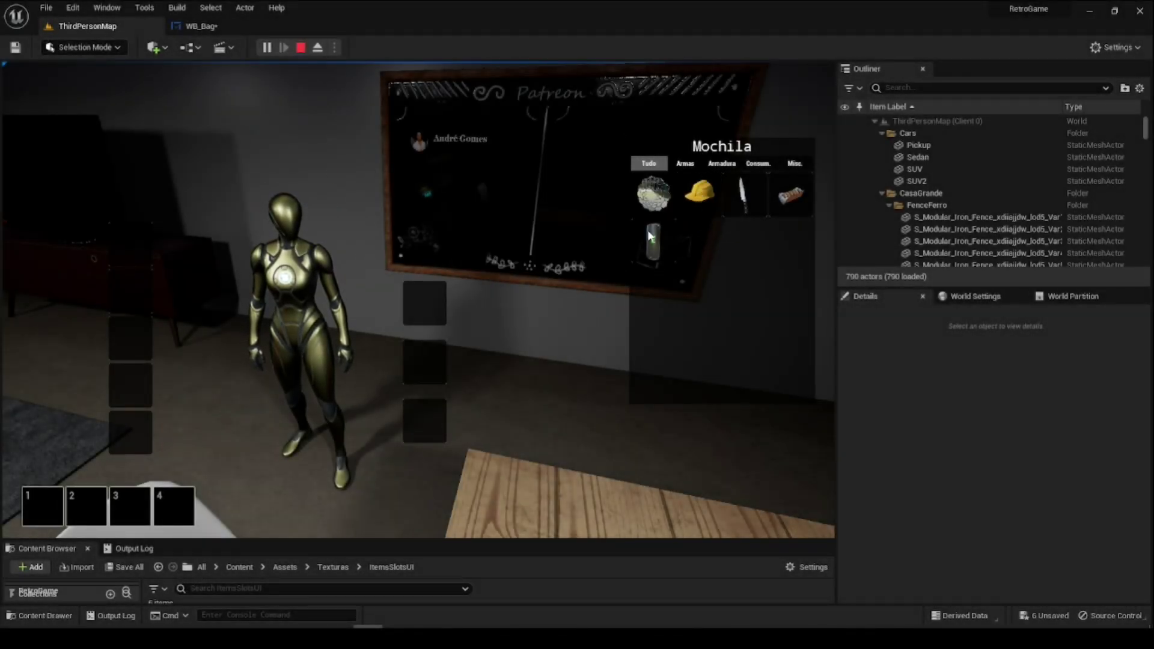
# - Equip the helmet from the Mochila bag in the head slot
pyautogui.moveTo(700, 200)
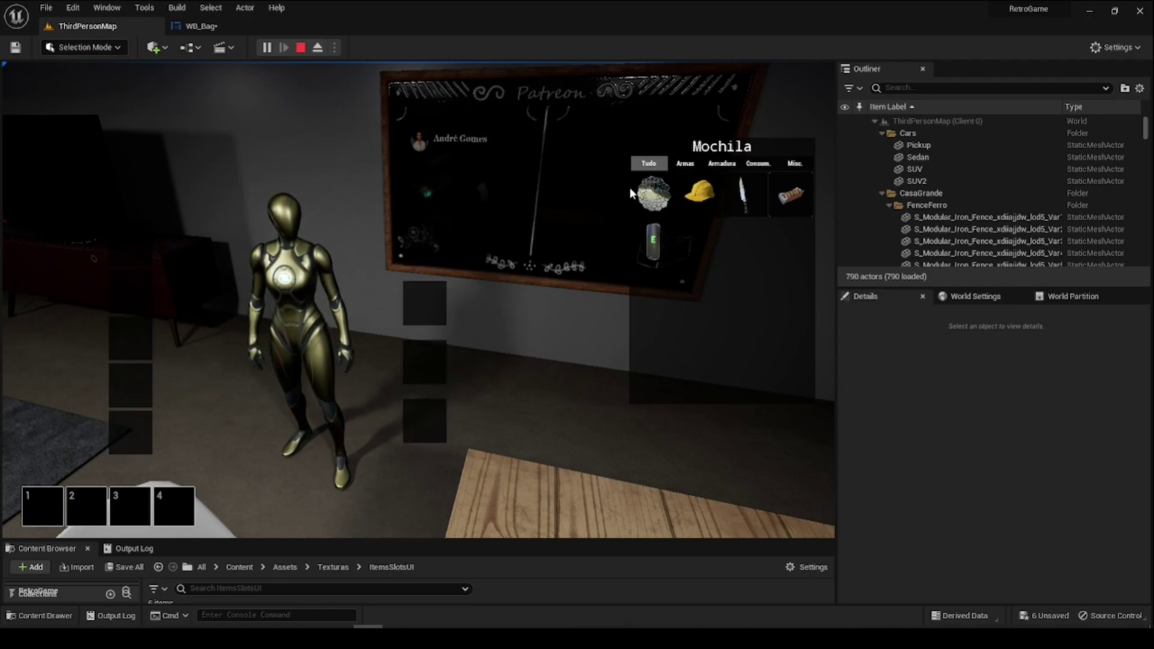
pyautogui.moveTo(701, 192); pyautogui.dragTo(118, 289)
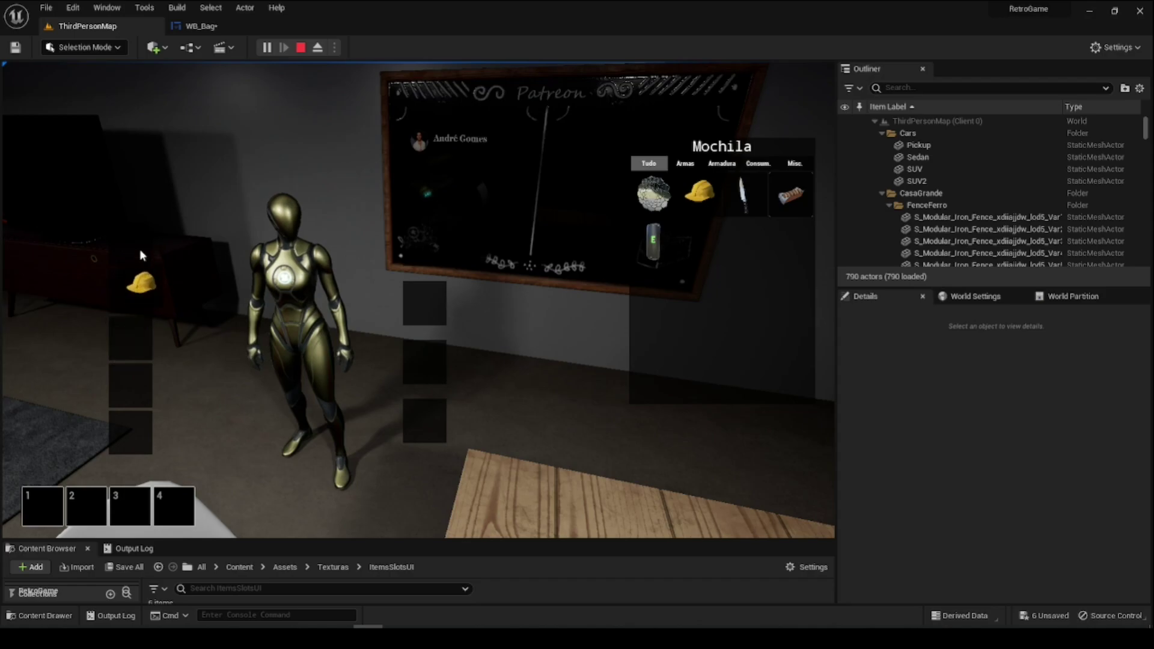
pyautogui.moveTo(136, 377); pyautogui.dragTo(132, 300)
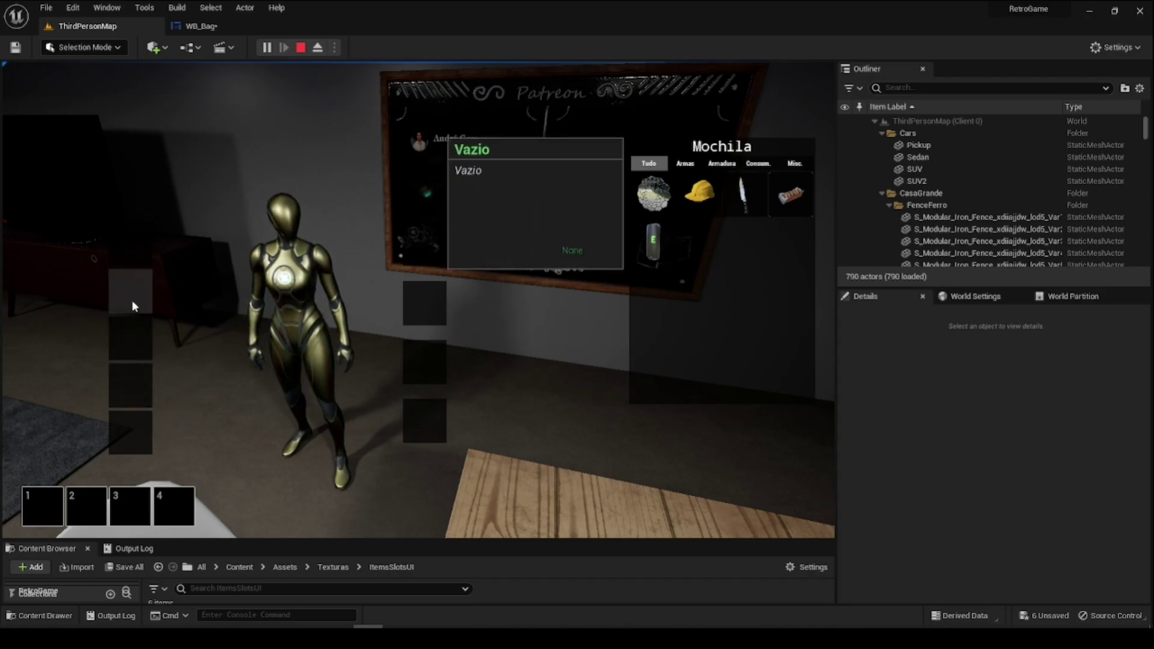
pyautogui.moveTo(783, 209)
pyautogui.moveTo(700, 193); pyautogui.dragTo(130, 335)
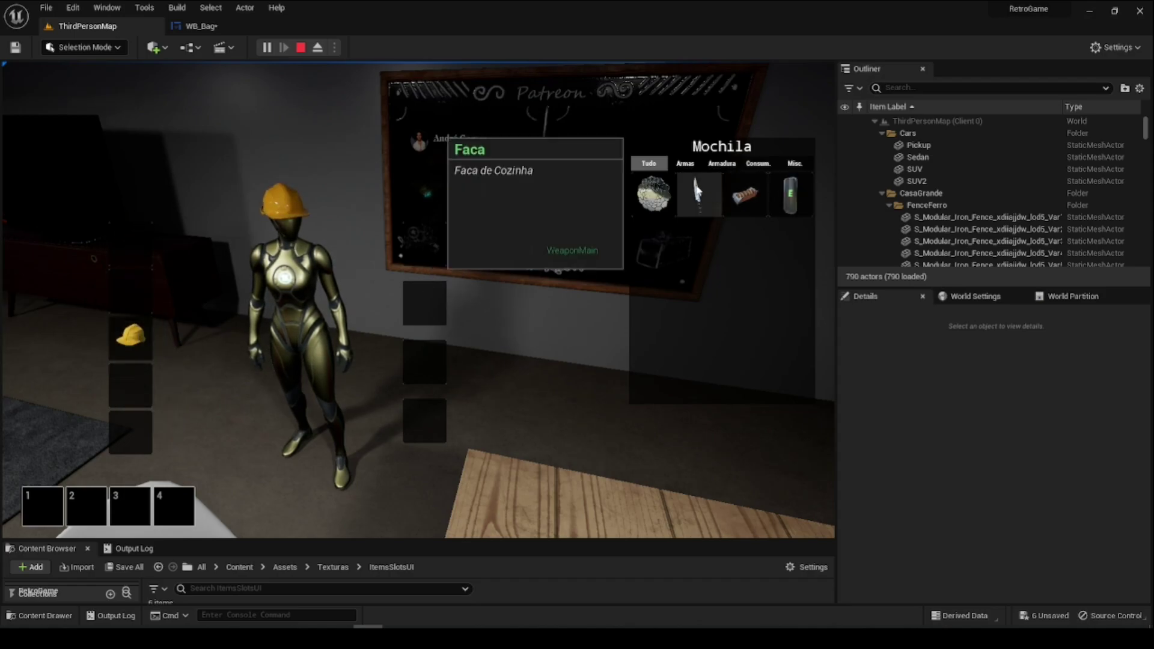
# - Equip the knife and the Espelho as a shield, and put bread in quick slot 1
pyautogui.moveTo(697, 192); pyautogui.dragTo(84, 254)
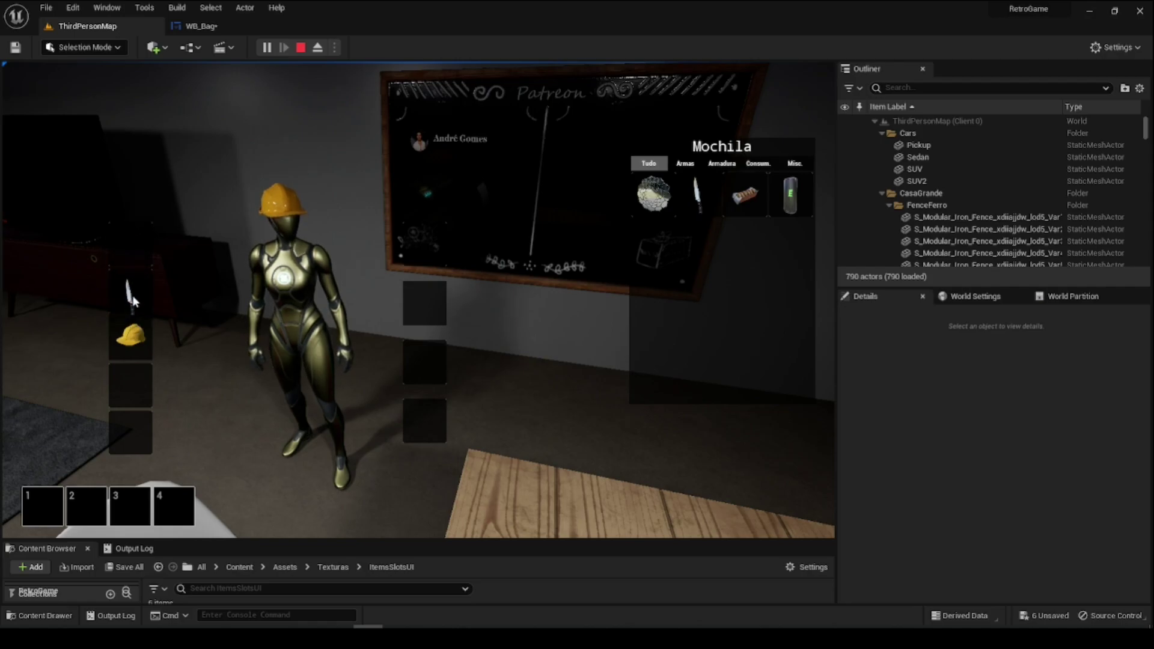
pyautogui.moveTo(133, 294); pyautogui.dragTo(132, 252)
pyautogui.moveTo(646, 204)
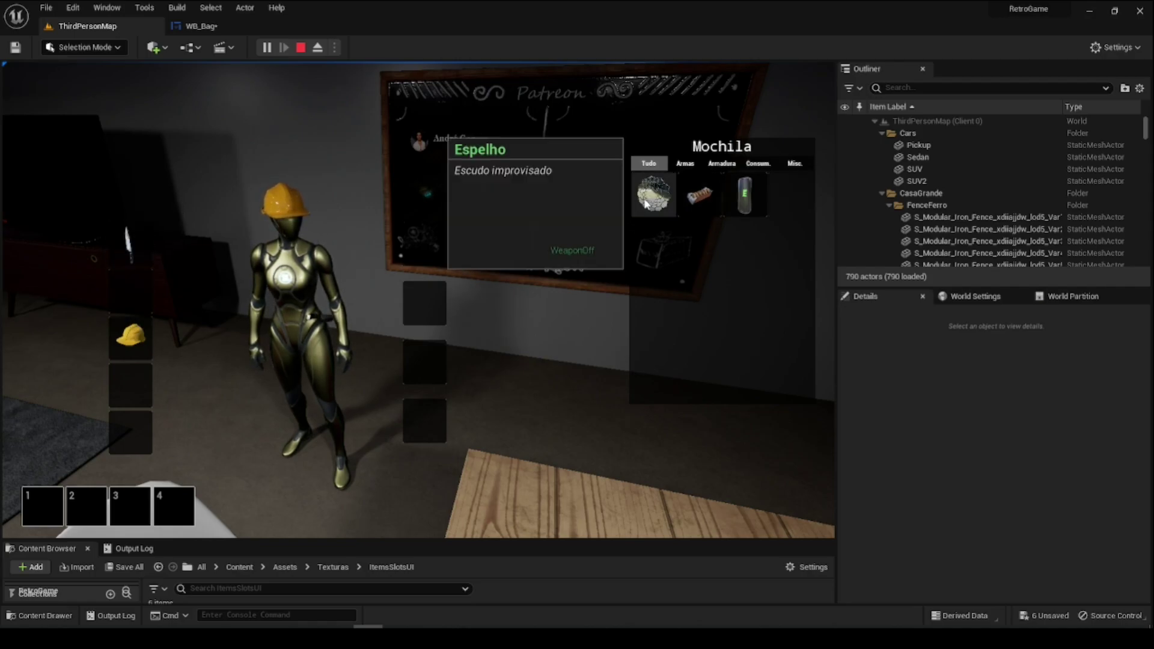
pyautogui.moveTo(646, 205)
pyautogui.mouseDown()
pyautogui.moveTo(112, 295)
pyautogui.moveTo(136, 295)
pyautogui.mouseUp()
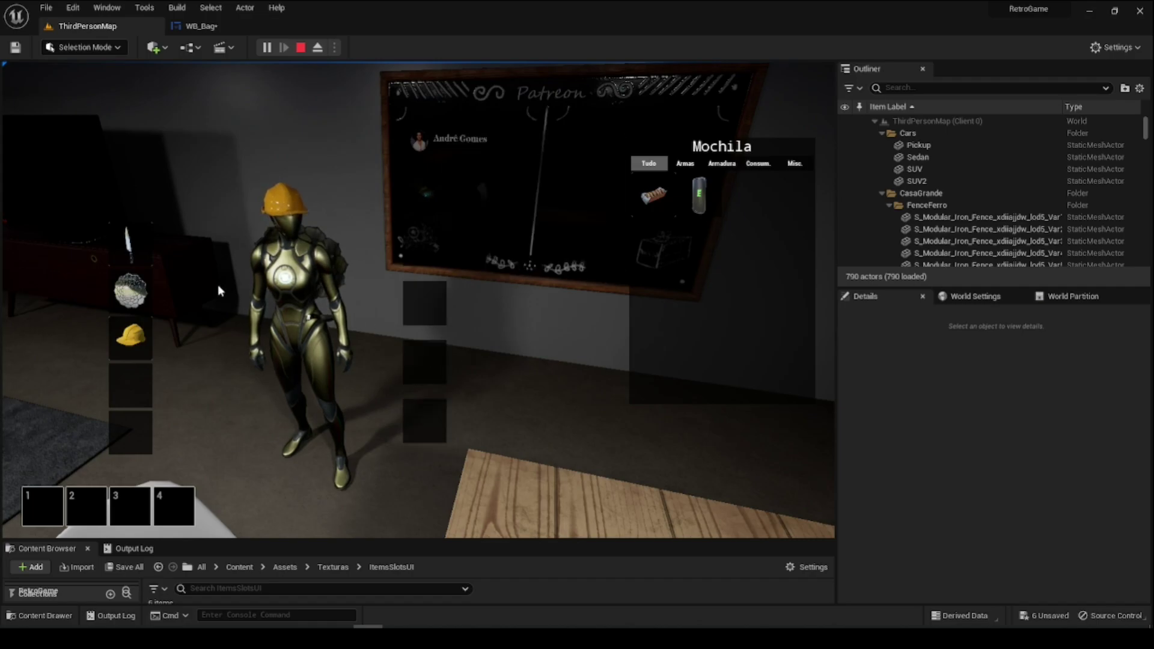
pyautogui.moveTo(652, 191)
pyautogui.moveTo(652, 191); pyautogui.dragTo(602, 269)
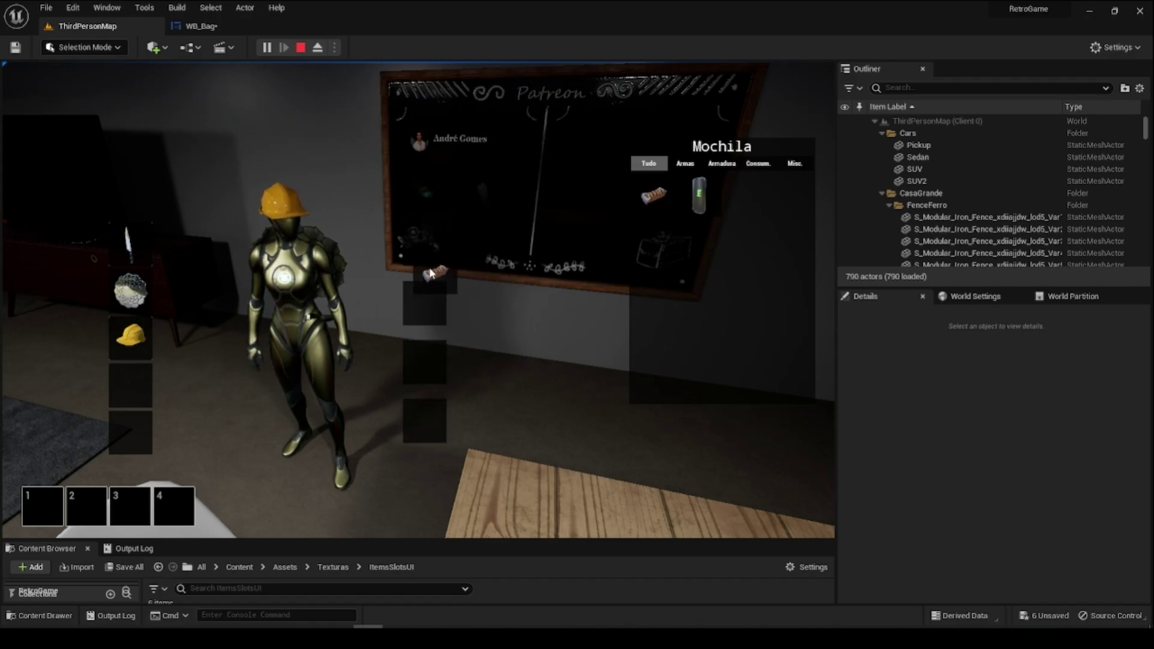
# - Walk the character around the room with WASD to test the setup
pyautogui.press('d')
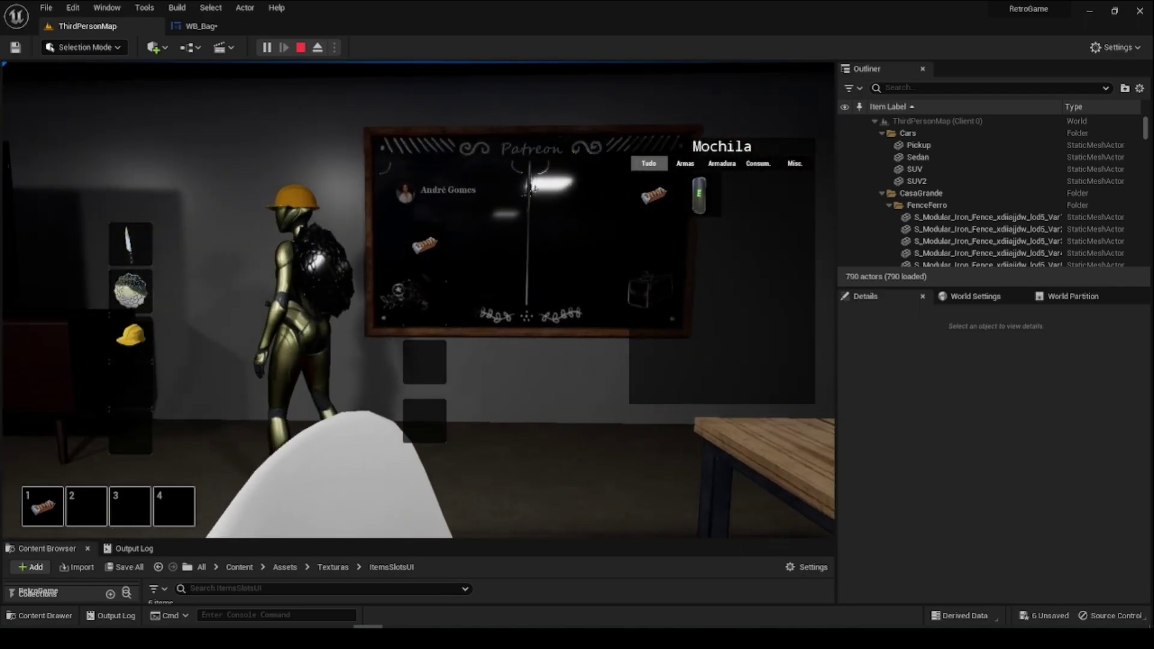
pyautogui.press('s')
pyautogui.press('w')
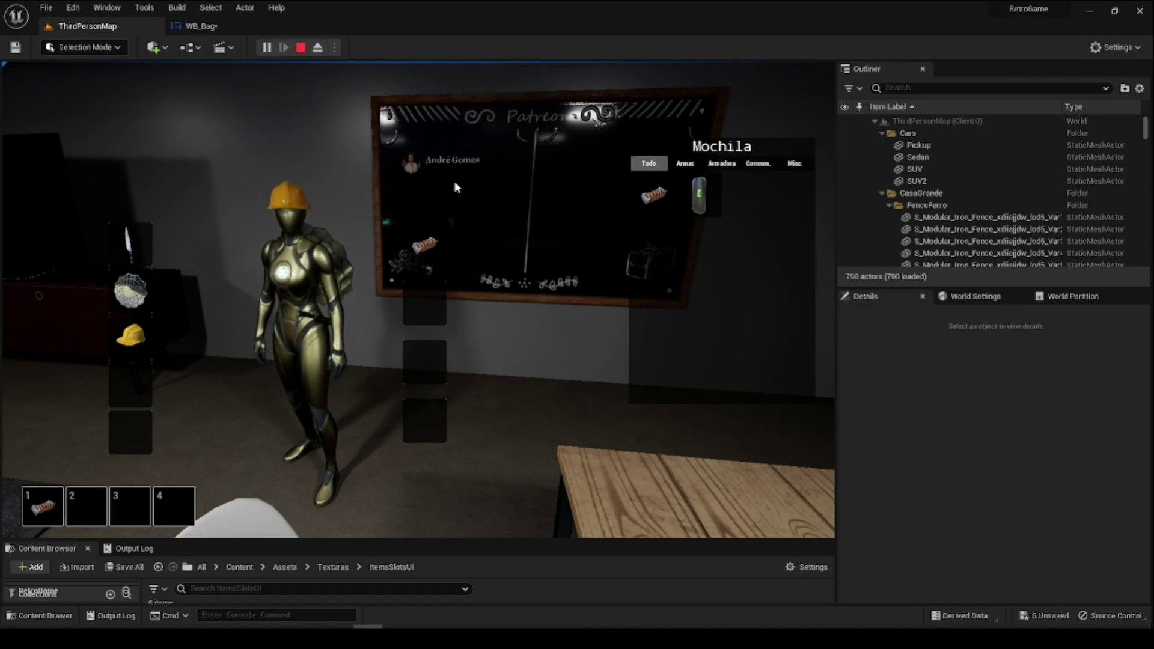
pyautogui.press('w')
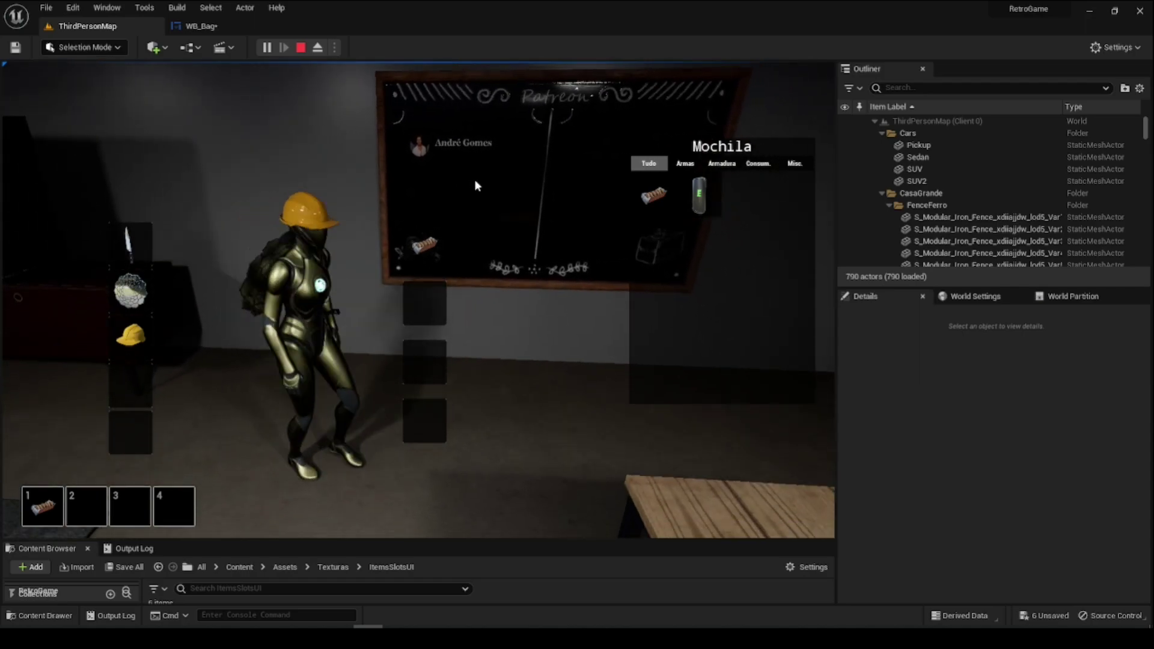
pyautogui.press('a')
pyautogui.press('s')
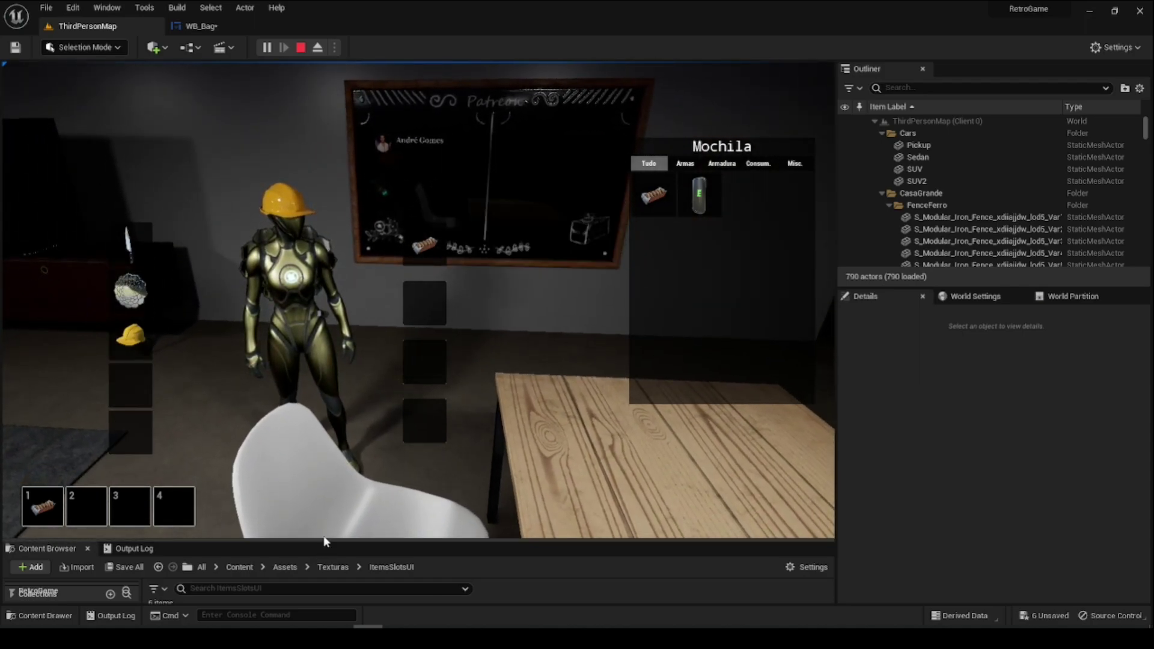
# - Show the ItemsSlotsUI icons in the Content Drawer, enlarge the game view, look around, then stop play
pyautogui.click(208, 568)
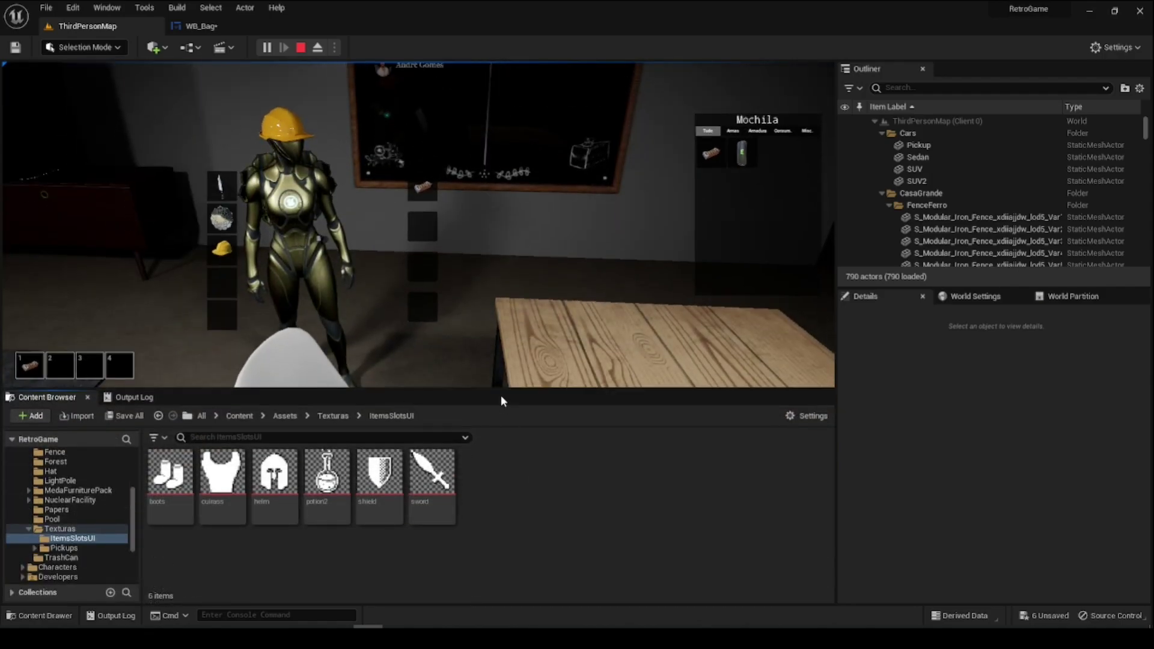
pyautogui.moveTo(496, 391); pyautogui.dragTo(497, 429)
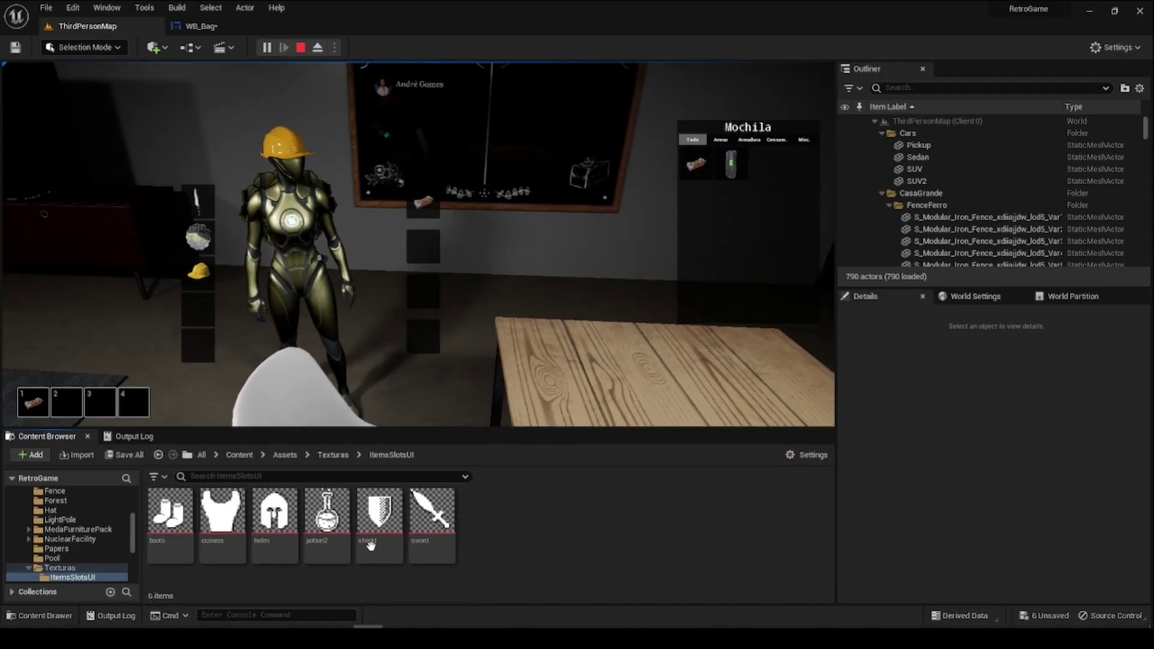
pyautogui.click(509, 346)
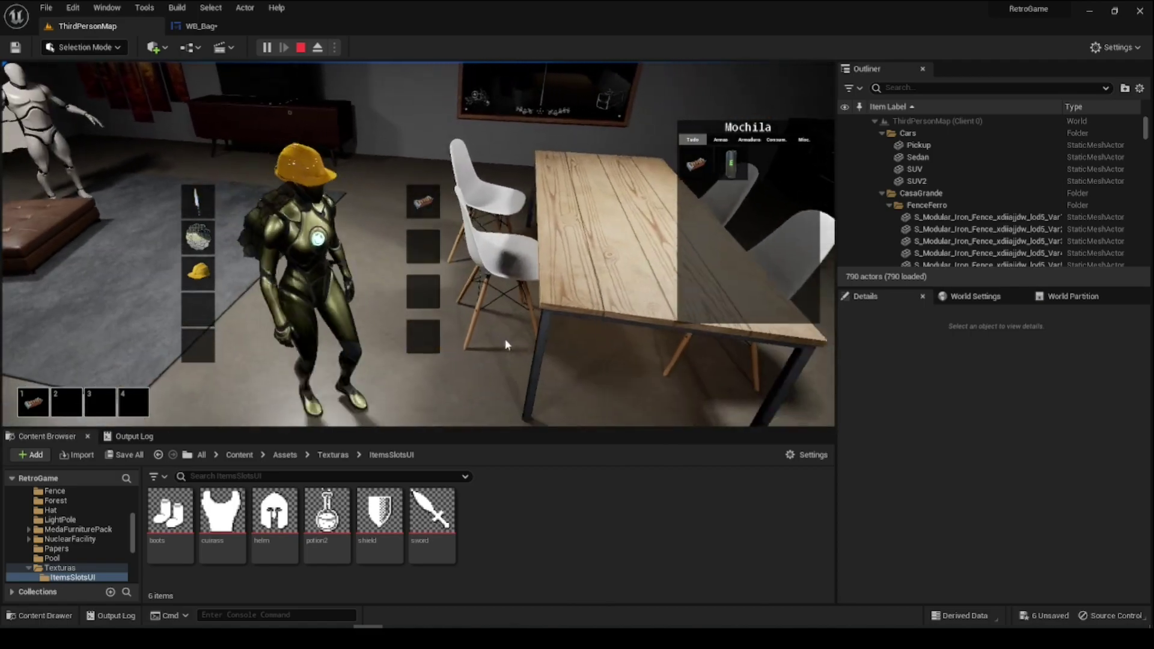
pyautogui.hotkey('shift', 'F1')
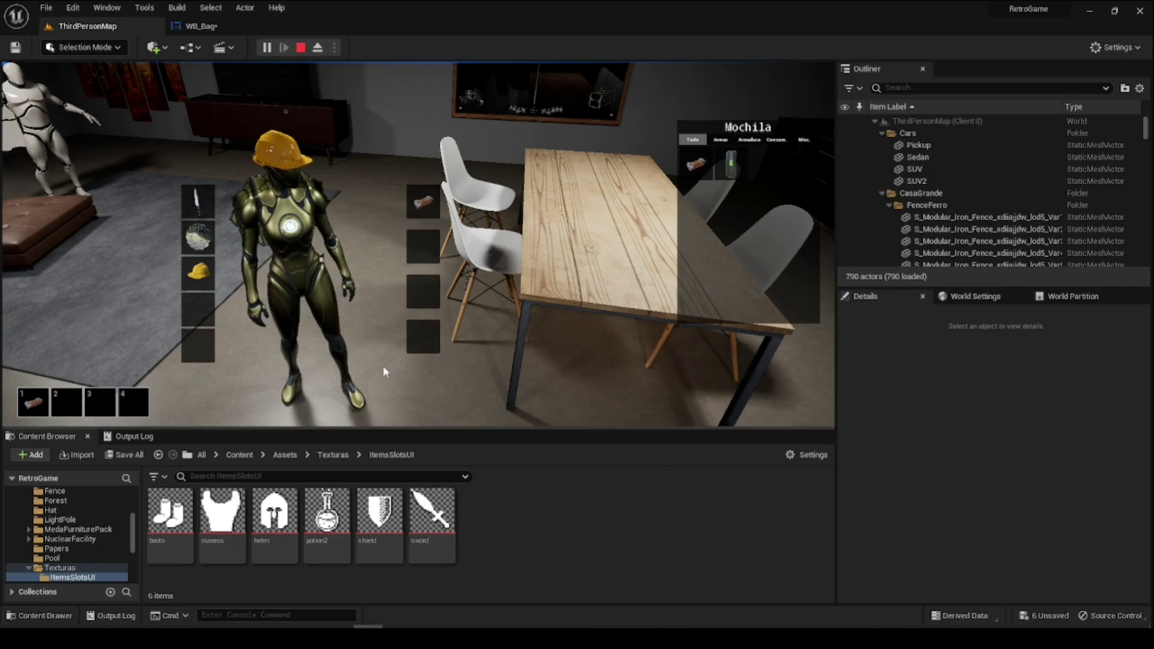
pyautogui.moveTo(406, 359); pyautogui.dragTo(111, 509)
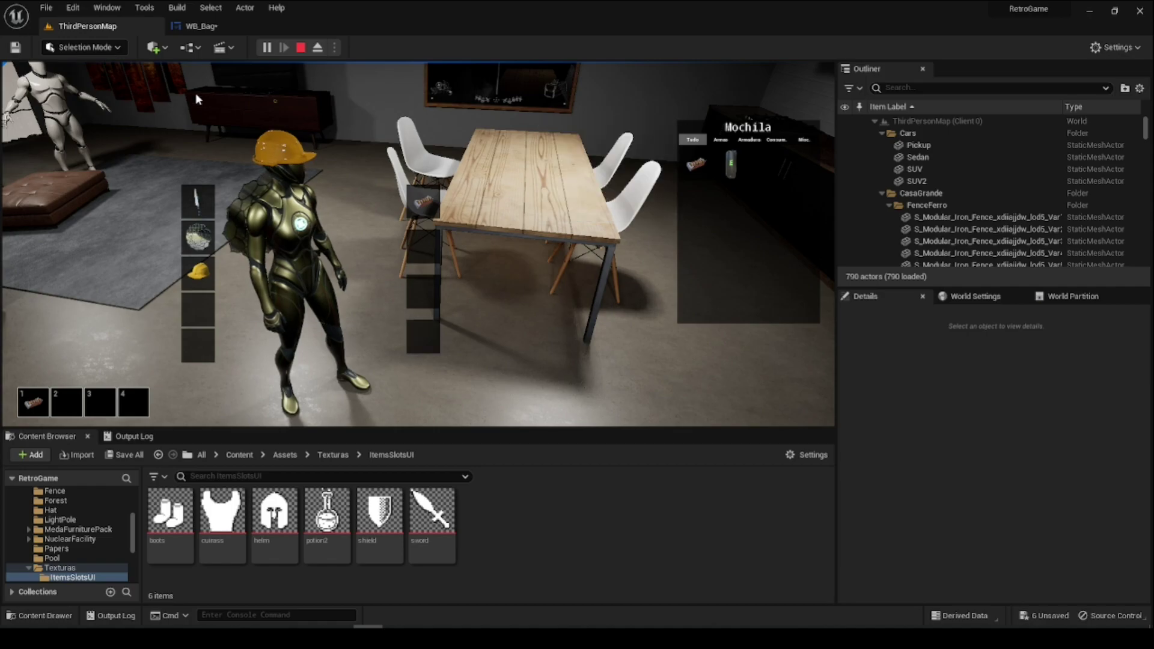
pyautogui.press('Escape')
# - Browse Content > Inventario > Widgets and open the WB_Slot widget blueprint
pyautogui.click(242, 457)
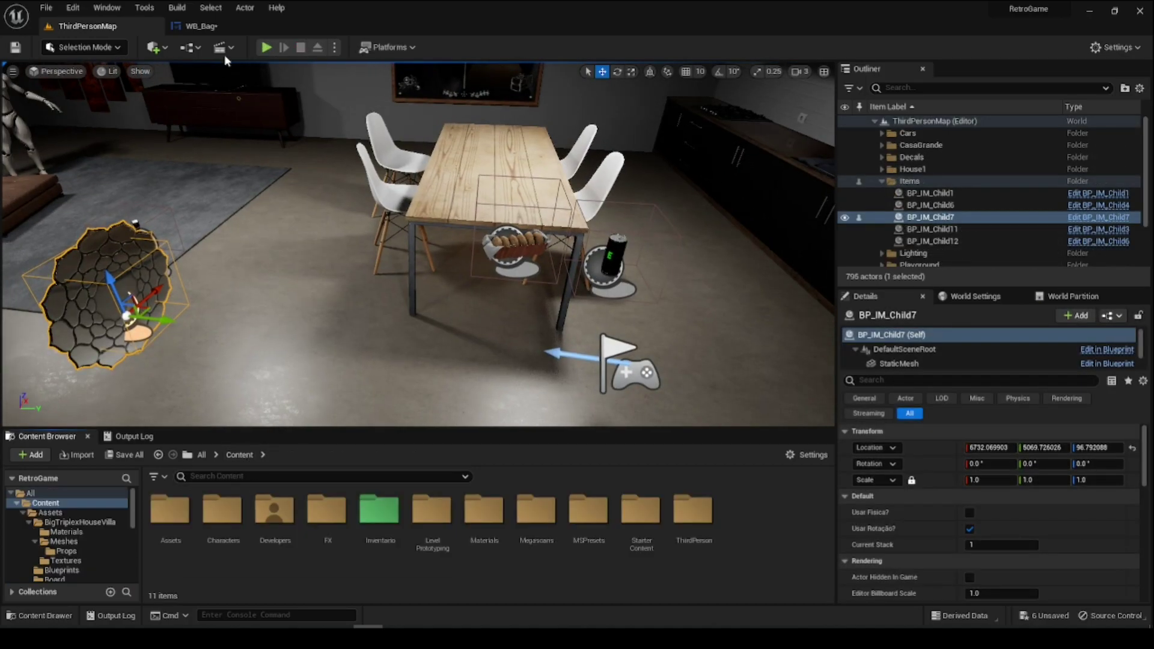
pyautogui.click(218, 31)
pyautogui.click(108, 26)
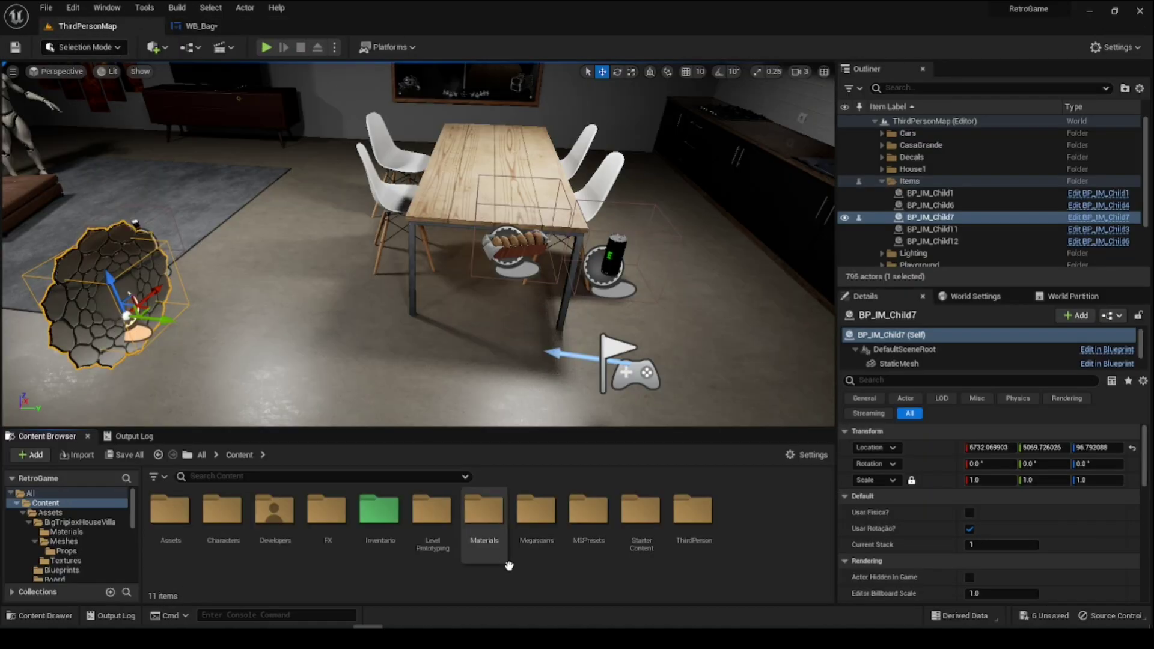
pyautogui.click(397, 521)
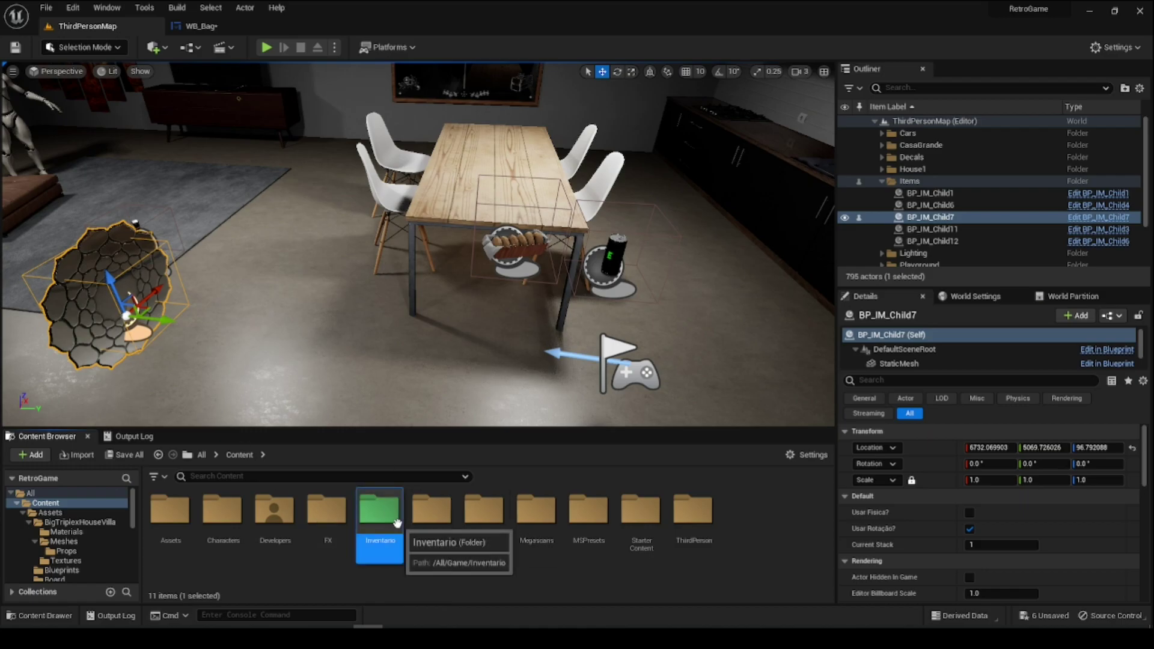
pyautogui.doubleClick(397, 522)
pyautogui.doubleClick(431, 514)
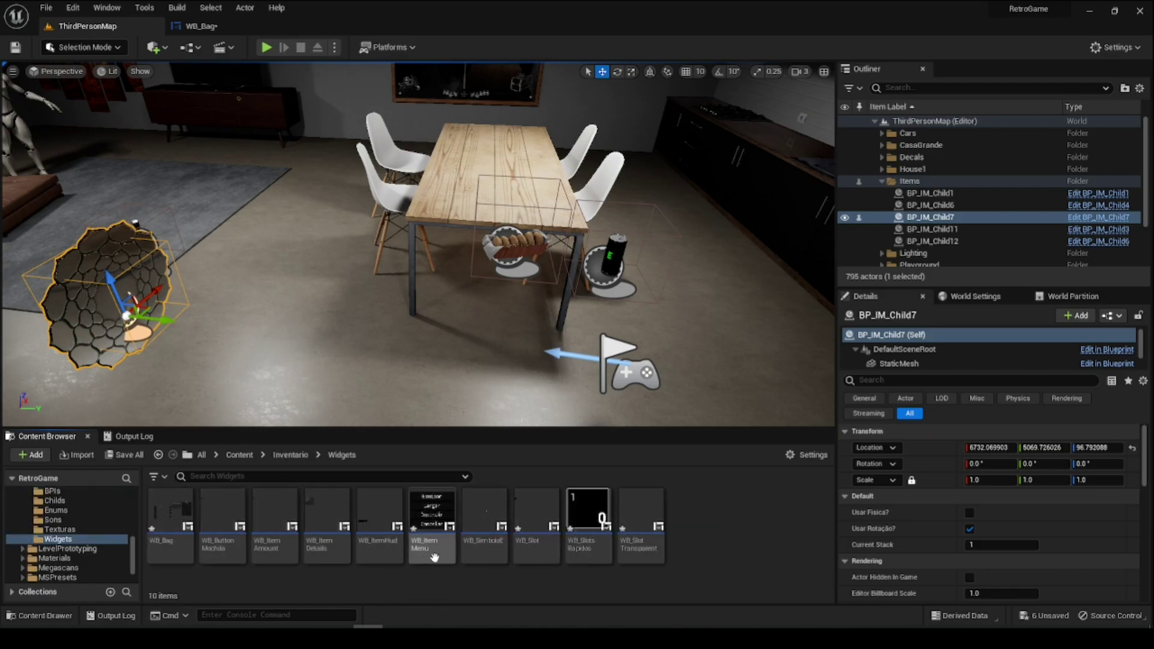
pyautogui.doubleClick(536, 529)
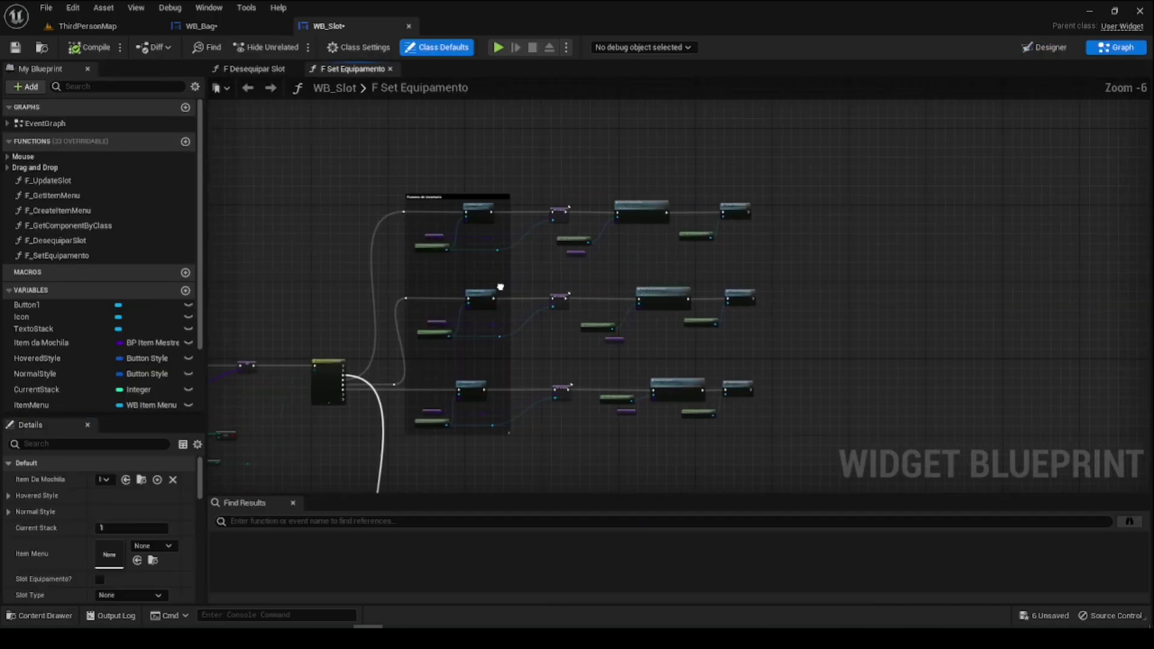
# - Close the F Desequipar Slot graph and open WB_Slot's F_UpdateSlot function
pyautogui.click(281, 73)
pyautogui.click(293, 70)
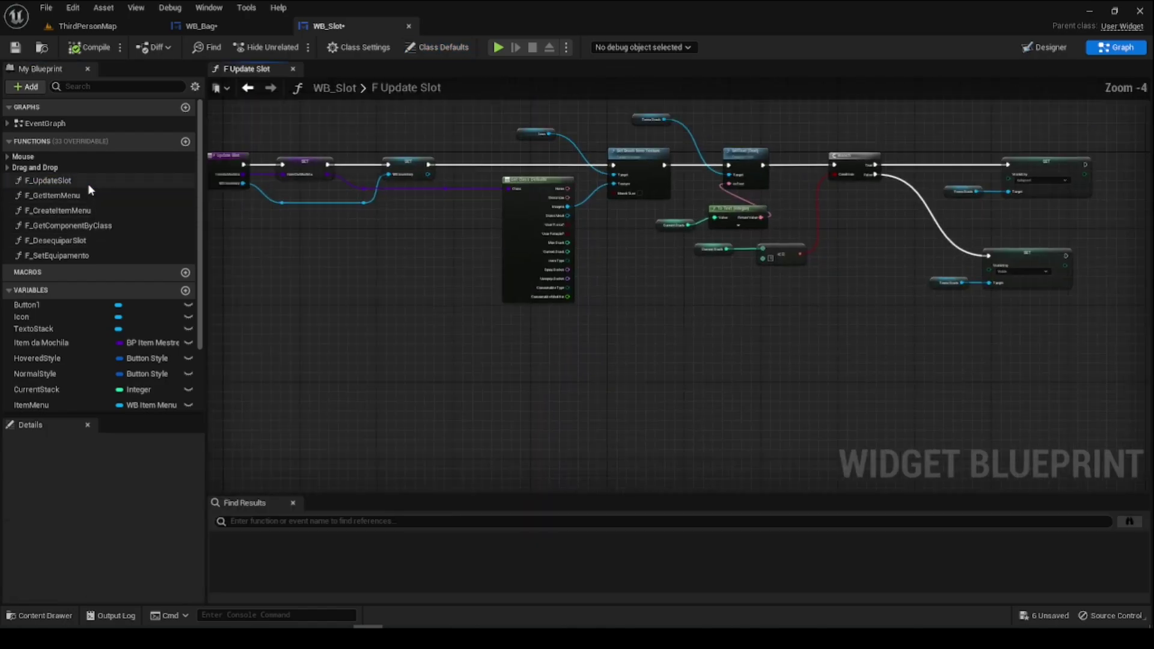
pyautogui.doubleClick(88, 186)
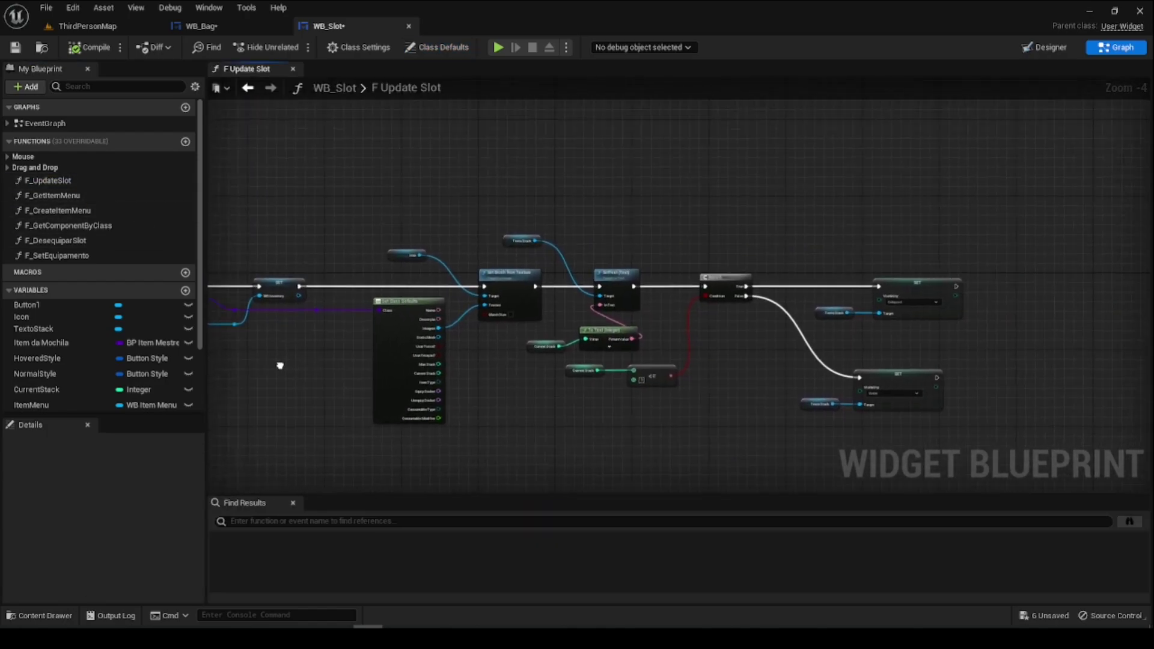
pyautogui.scroll(3, 586, 303)
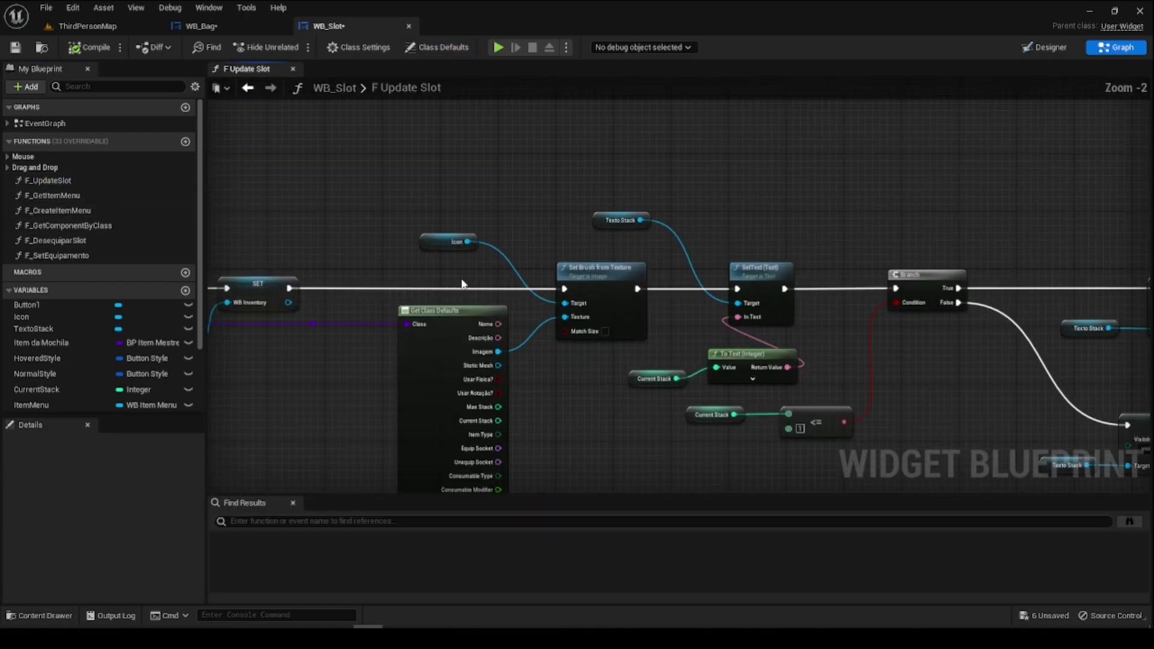
pyautogui.click(451, 235)
pyautogui.click(625, 267)
# - Move the entry, SET and reroute nodes left to free space for new logic
pyautogui.moveTo(323, 395); pyautogui.dragTo(633, 342, button='right')
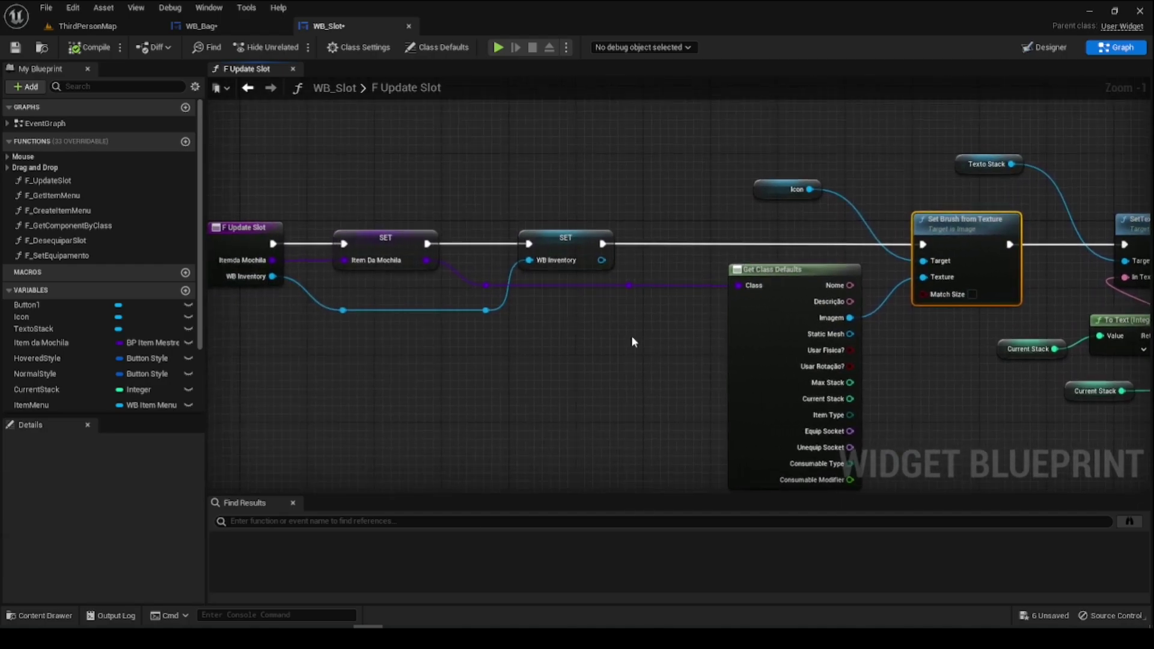
pyautogui.moveTo(429, 303); pyautogui.dragTo(559, 299, button='right')
pyautogui.moveTo(388, 180); pyautogui.dragTo(744, 297)
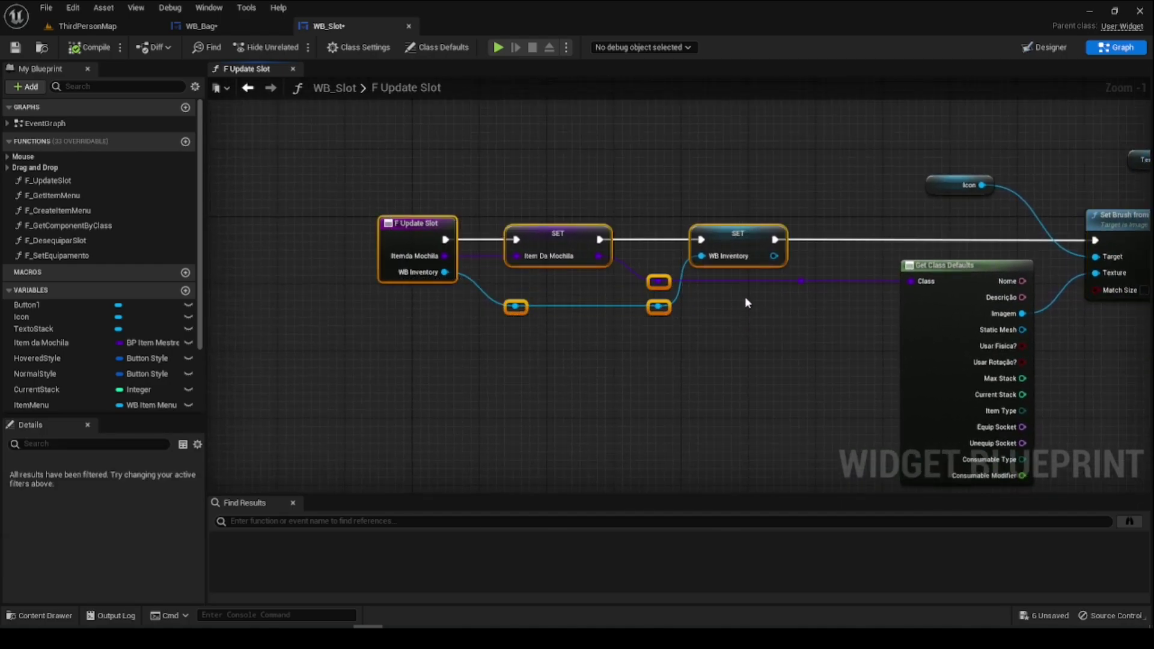
pyautogui.moveTo(680, 240); pyautogui.dragTo(399, 240)
pyautogui.click(602, 214)
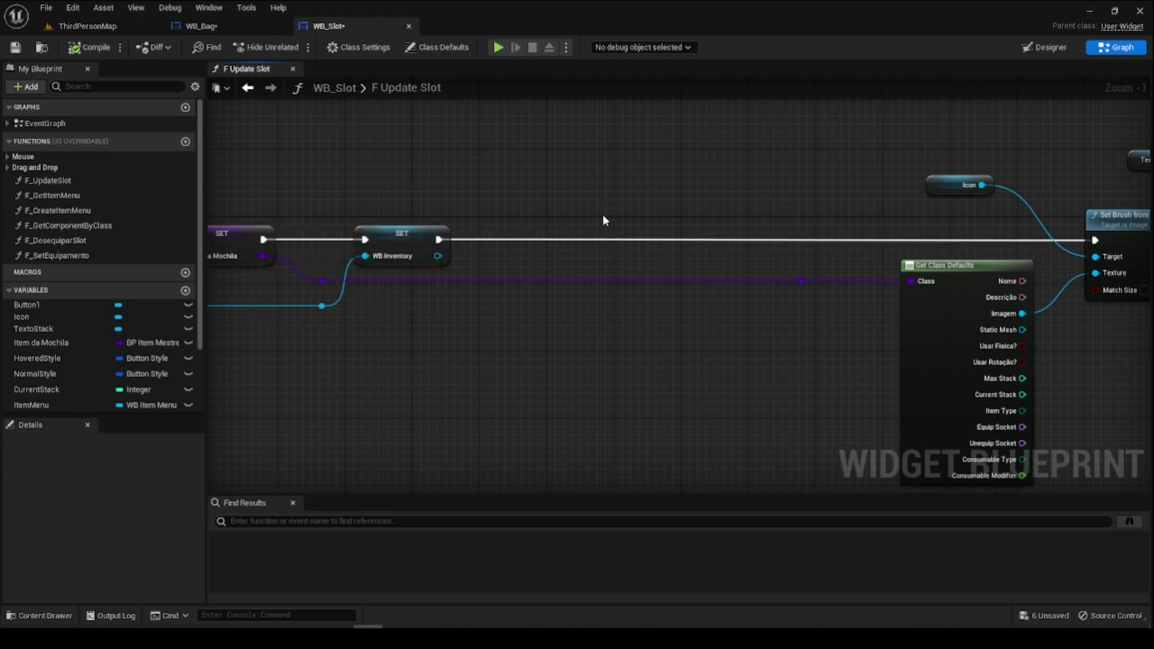
pyautogui.moveTo(488, 297); pyautogui.dragTo(627, 296, button='right')
# - Add an Equal (==) node on the item class wire comparing against BP_IM_Vazio
pyautogui.moveTo(457, 281); pyautogui.dragTo(665, 312)
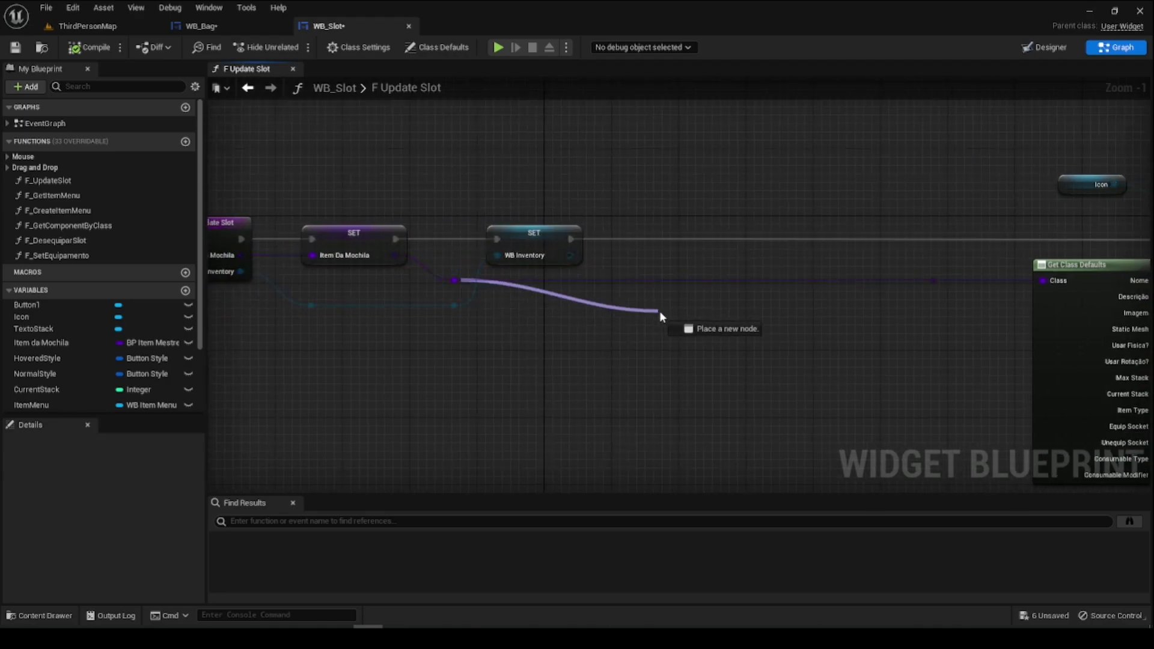
pyautogui.write('=')
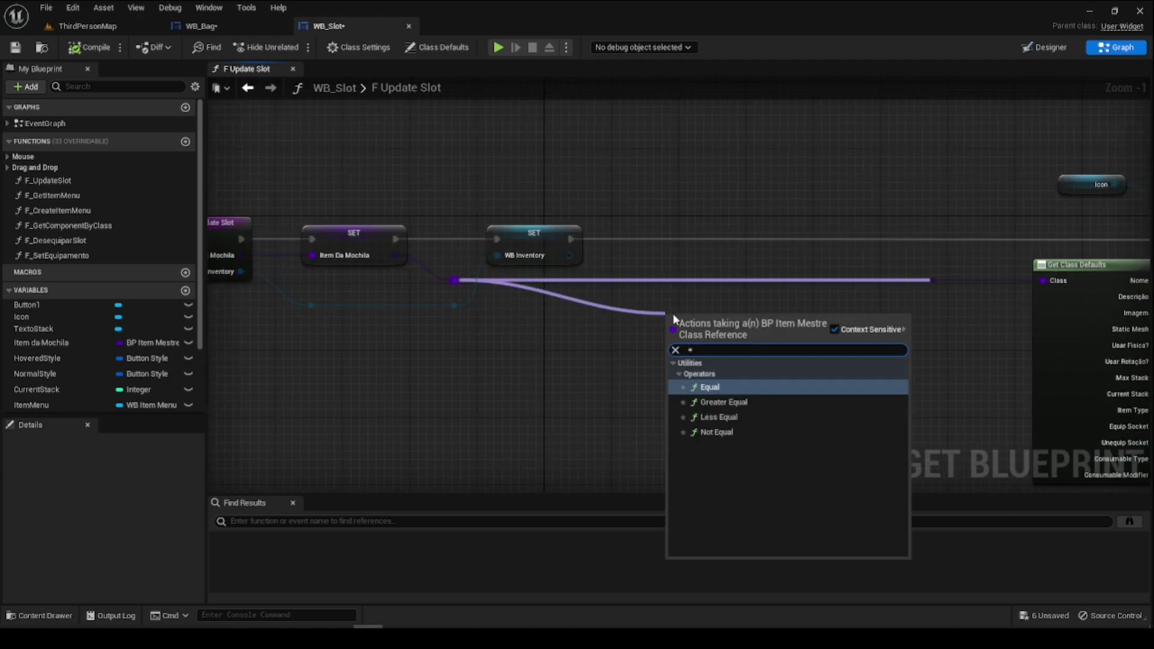
pyautogui.press('Return')
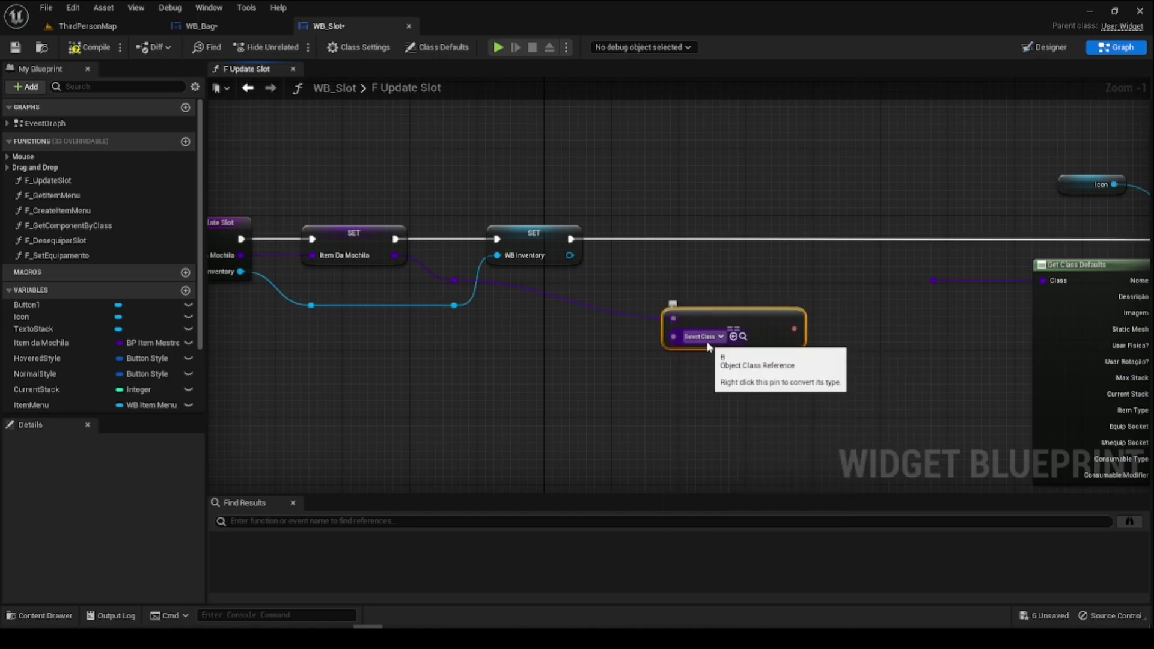
pyautogui.click(705, 337)
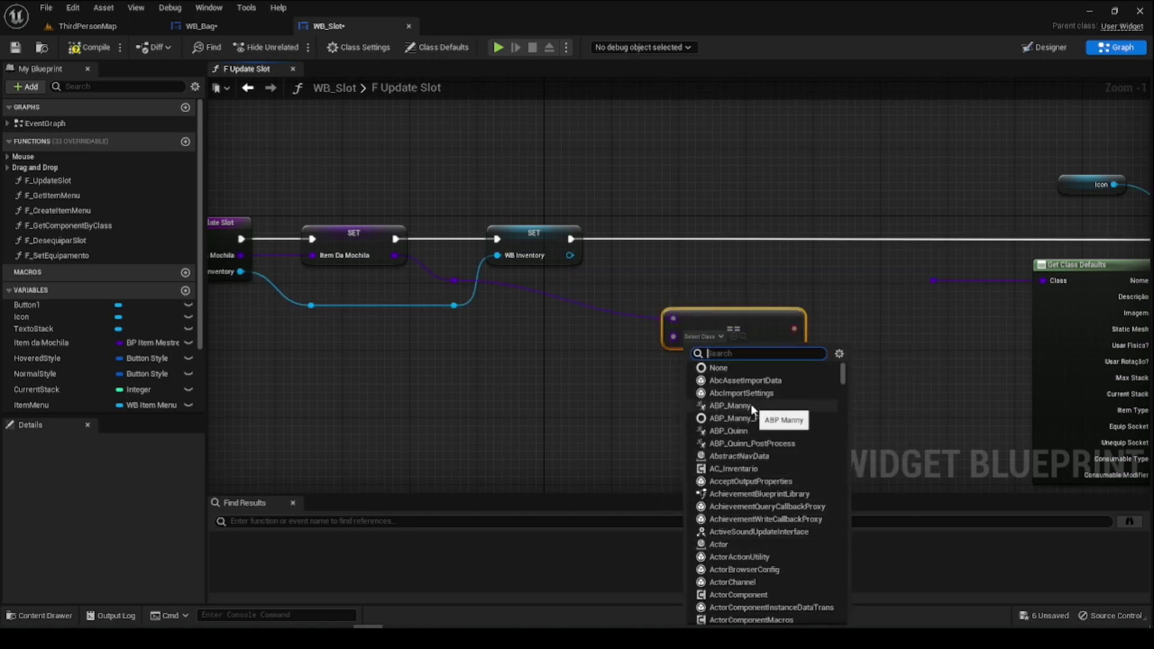
pyautogui.write('emp')
pyautogui.press('BackSpace')
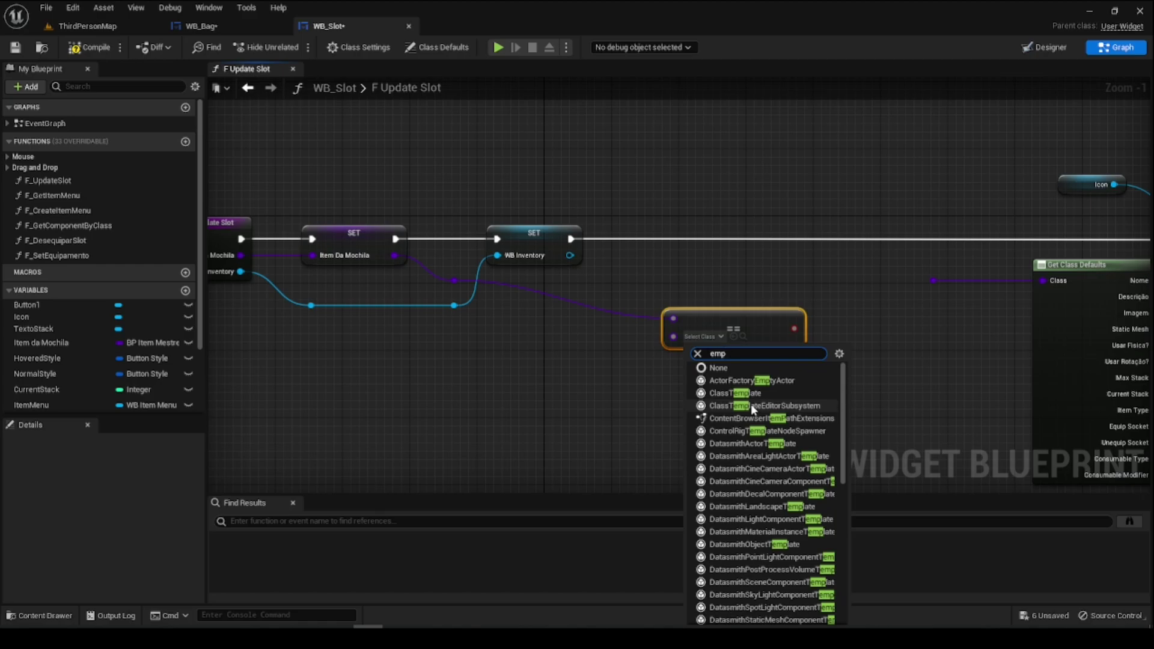
pyautogui.press('BackSpace')
pyautogui.press('BackSpace')
pyautogui.write('vazio')
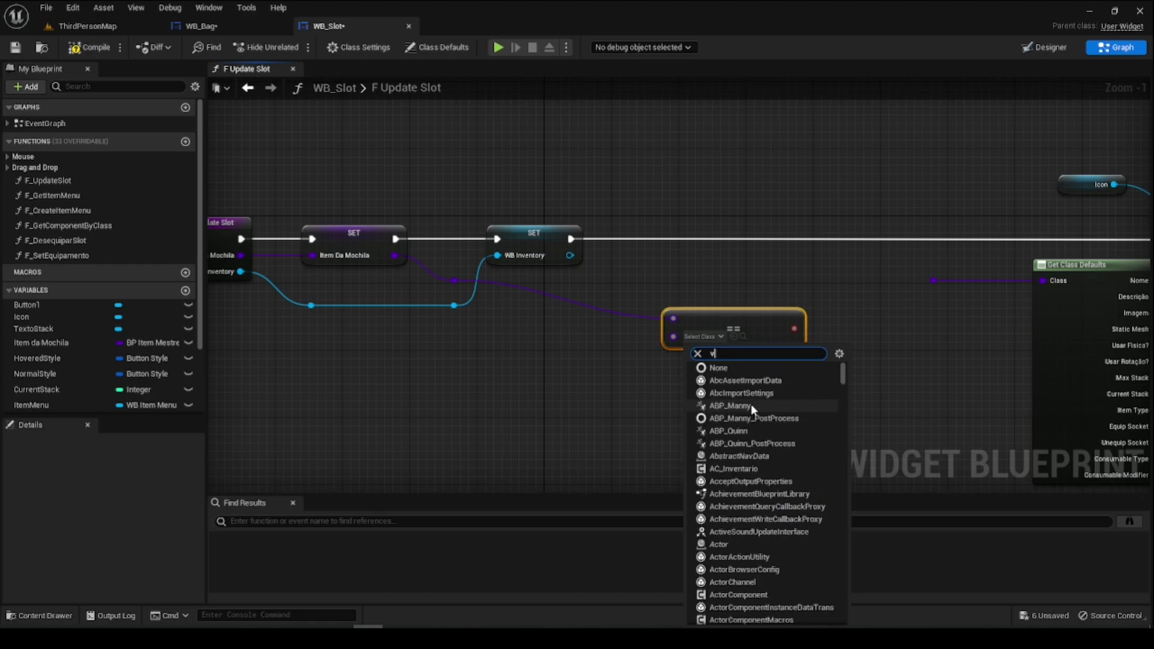
pyautogui.click(758, 380)
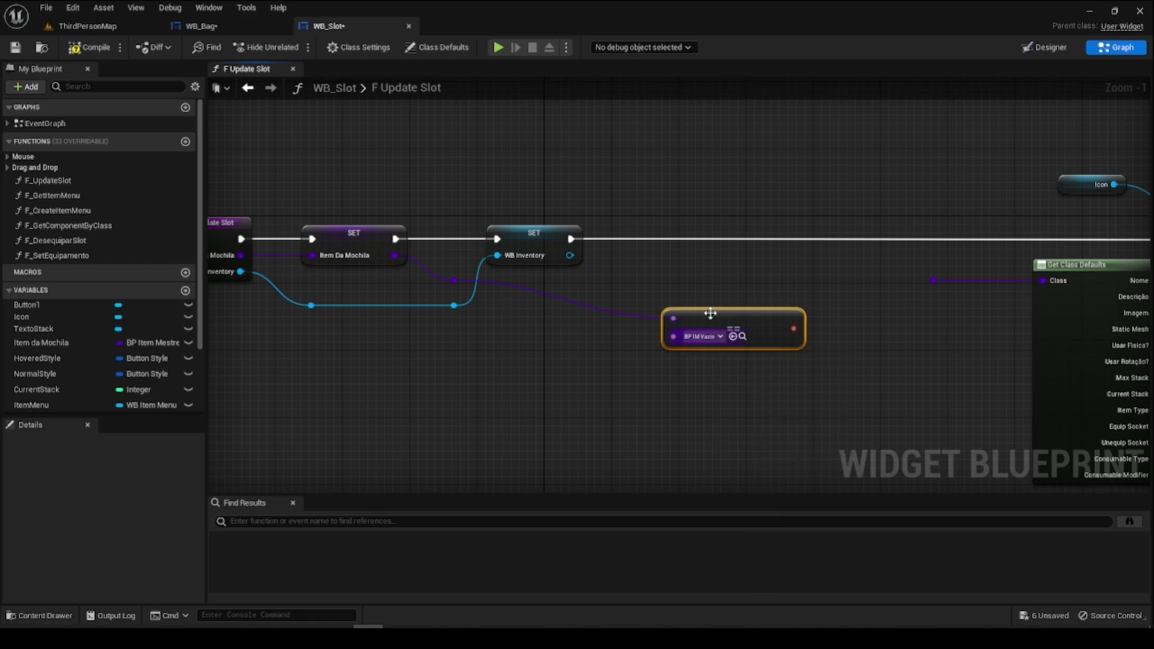
# - Undo a stray link and node move, then pull the class wire from the reroute point
pyautogui.moveTo(717, 320); pyautogui.dragTo(716, 278)
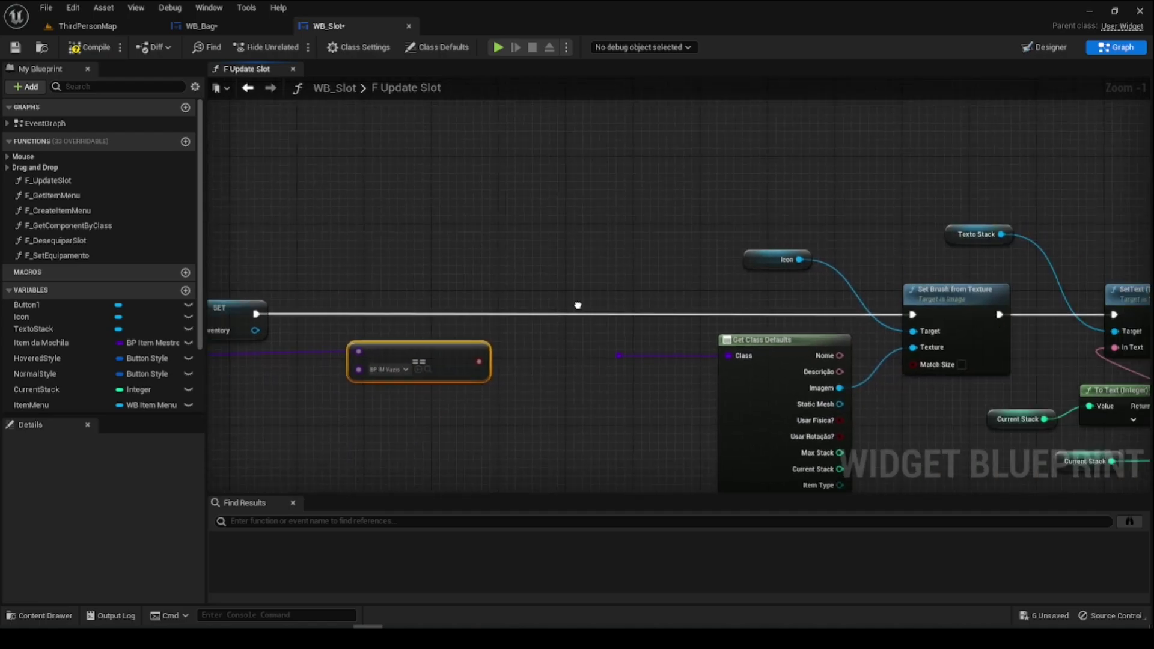
pyautogui.moveTo(715, 280); pyautogui.dragTo(525, 374, button='right')
pyautogui.moveTo(573, 365); pyautogui.dragTo(838, 389)
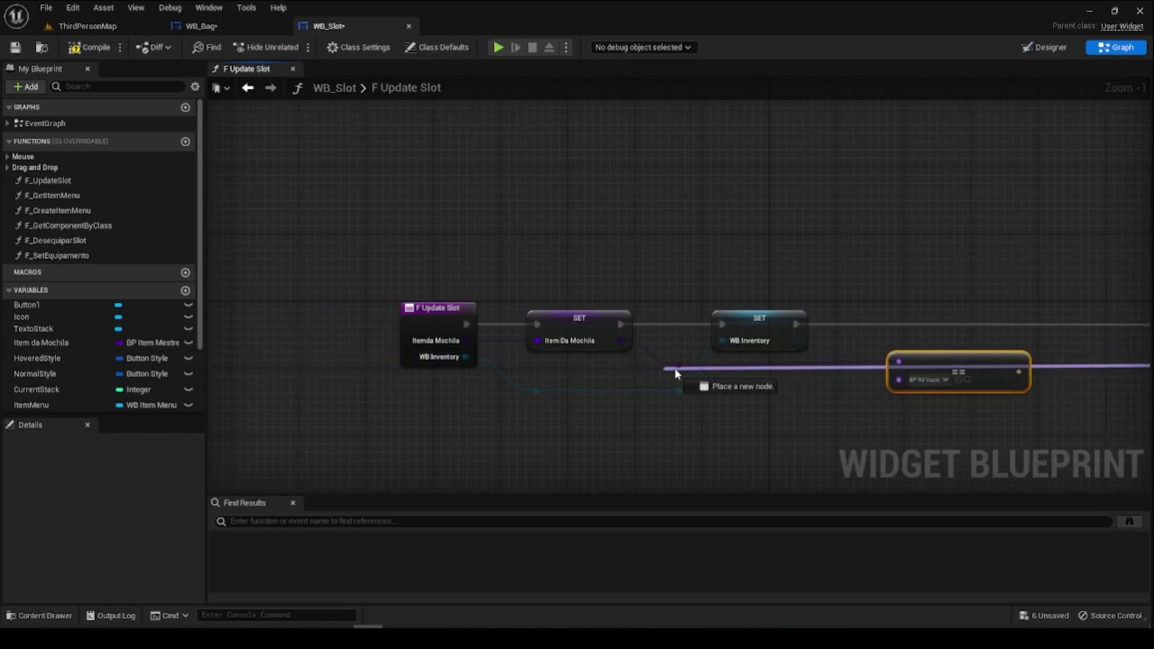
pyautogui.moveTo(840, 389); pyautogui.dragTo(680, 366)
pyautogui.moveTo(899, 420); pyautogui.dragTo(716, 398, button='right')
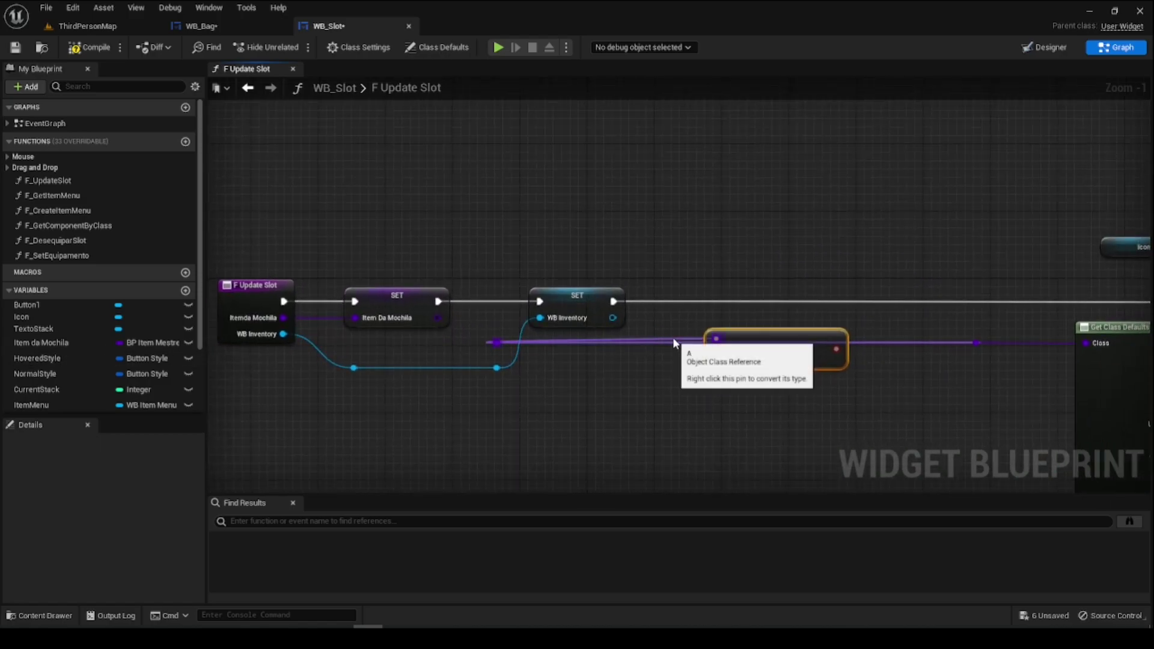
pyautogui.hotkey('ctrl', 'z')
pyautogui.hotkey('ctrl', 'z')
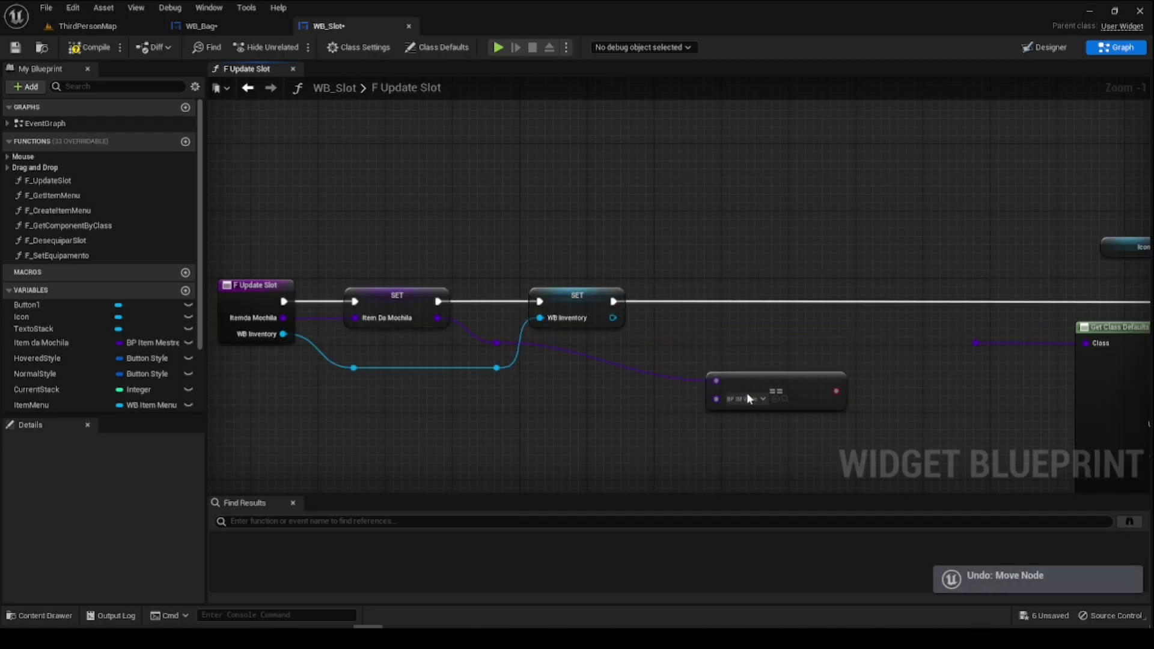
pyautogui.moveTo(498, 341); pyautogui.dragTo(977, 347)
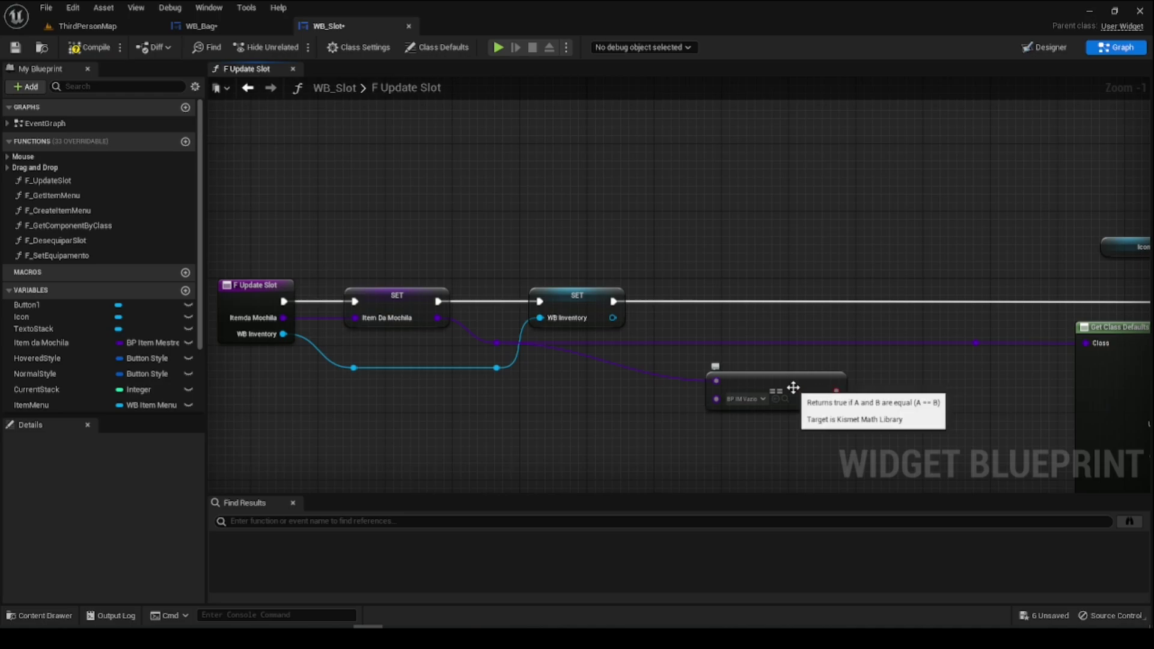
# - Position the equality node above the main flow and select the Set Brush from Texture node
pyautogui.moveTo(818, 388); pyautogui.dragTo(816, 235)
pyautogui.moveTo(793, 305); pyautogui.dragTo(703, 334, button='right')
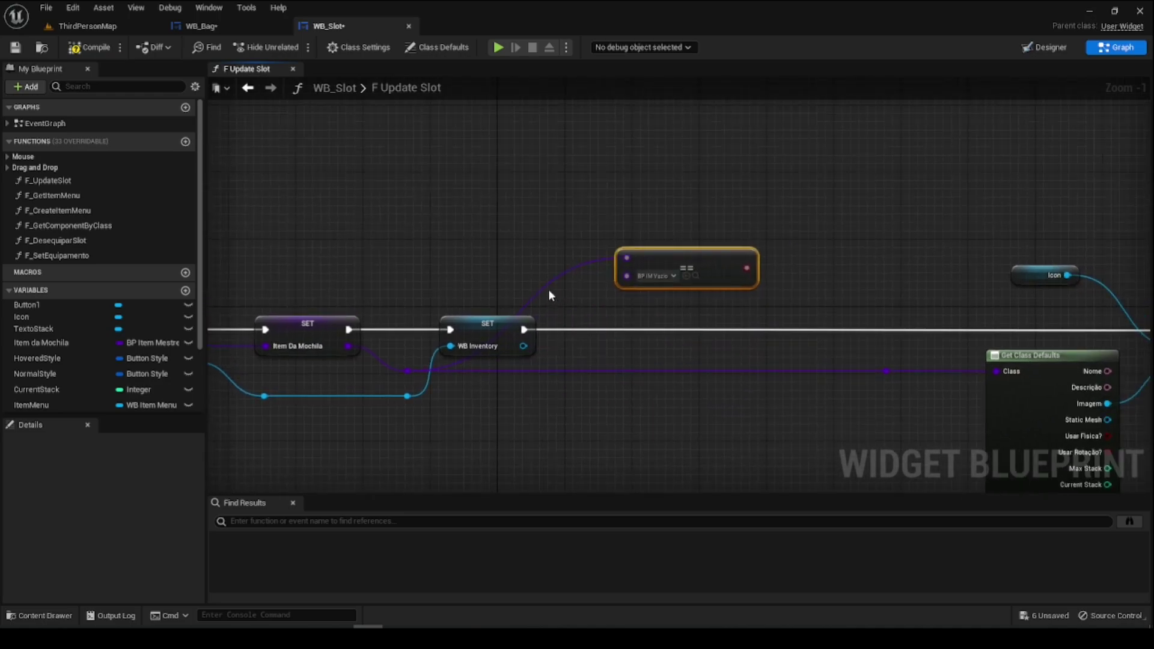
pyautogui.moveTo(688, 276); pyautogui.dragTo(704, 266)
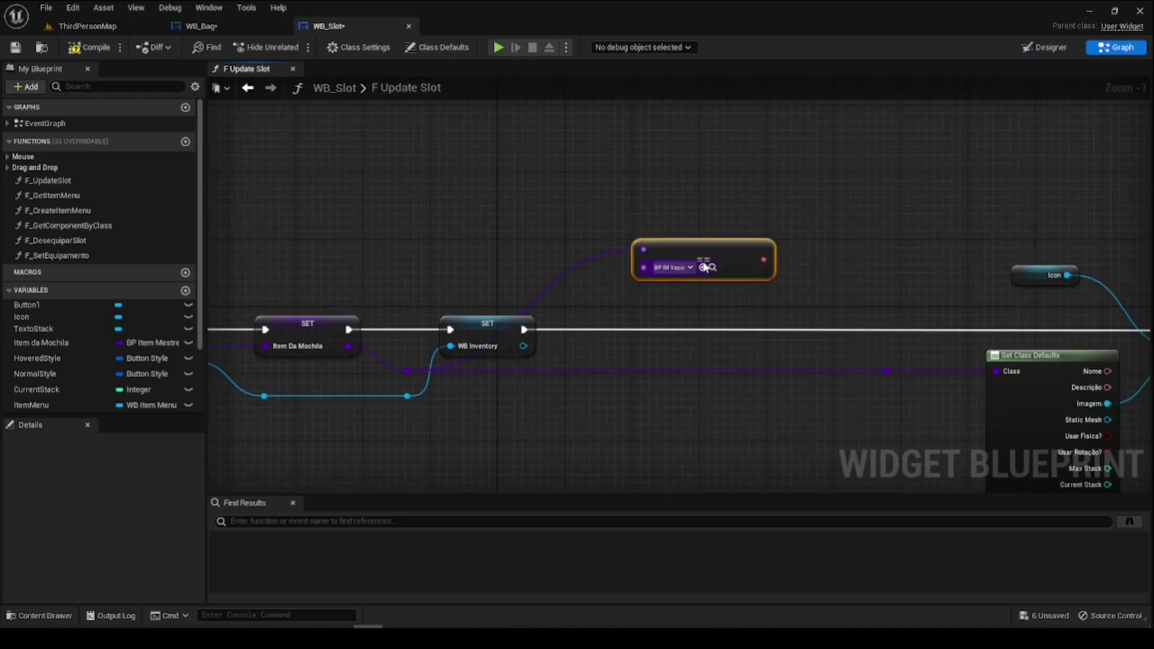
pyautogui.moveTo(742, 306); pyautogui.dragTo(562, 320, button='right')
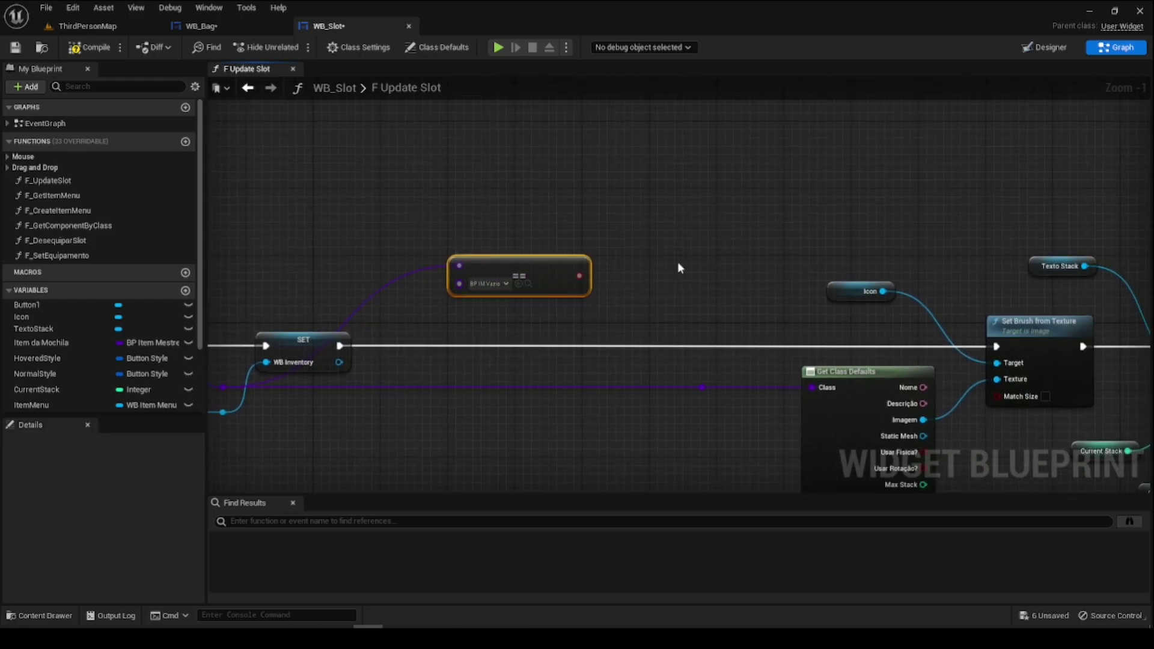
pyautogui.moveTo(677, 261); pyautogui.dragTo(563, 292, button='right')
pyautogui.moveTo(871, 329); pyautogui.dragTo(919, 356)
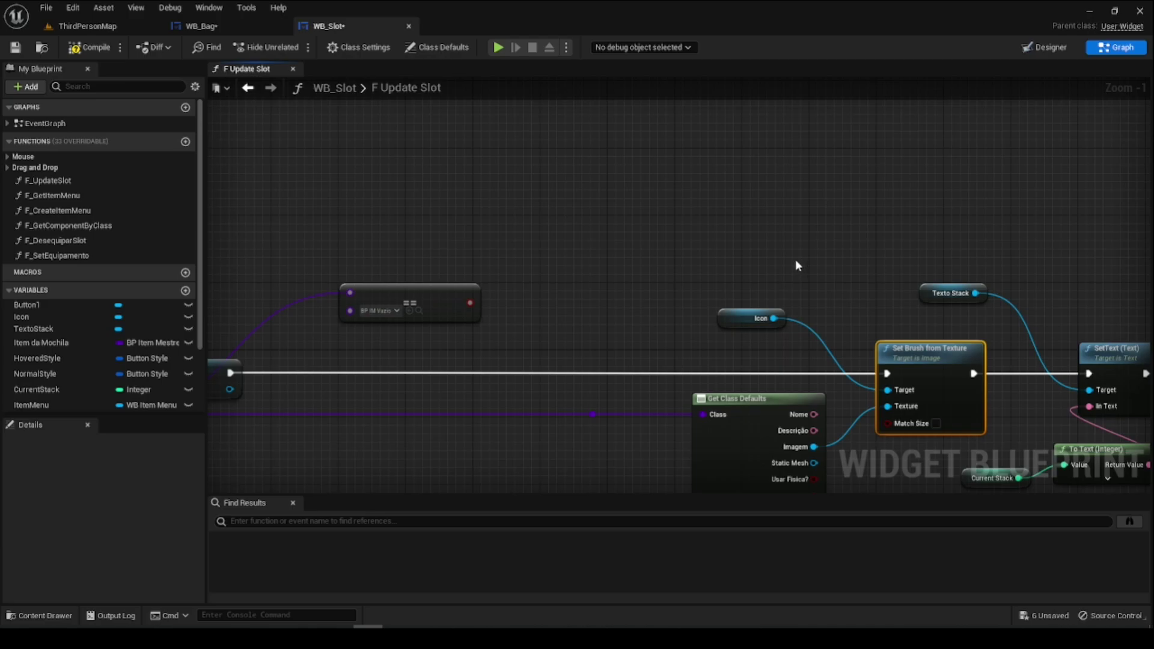
# - Duplicate Set Brush from Texture above the flow and add a Branch on the execution line
pyautogui.hotkey('ctrl', 'c')
pyautogui.hotkey('ctrl', 'v')
pyautogui.moveTo(806, 271); pyautogui.dragTo(792, 188)
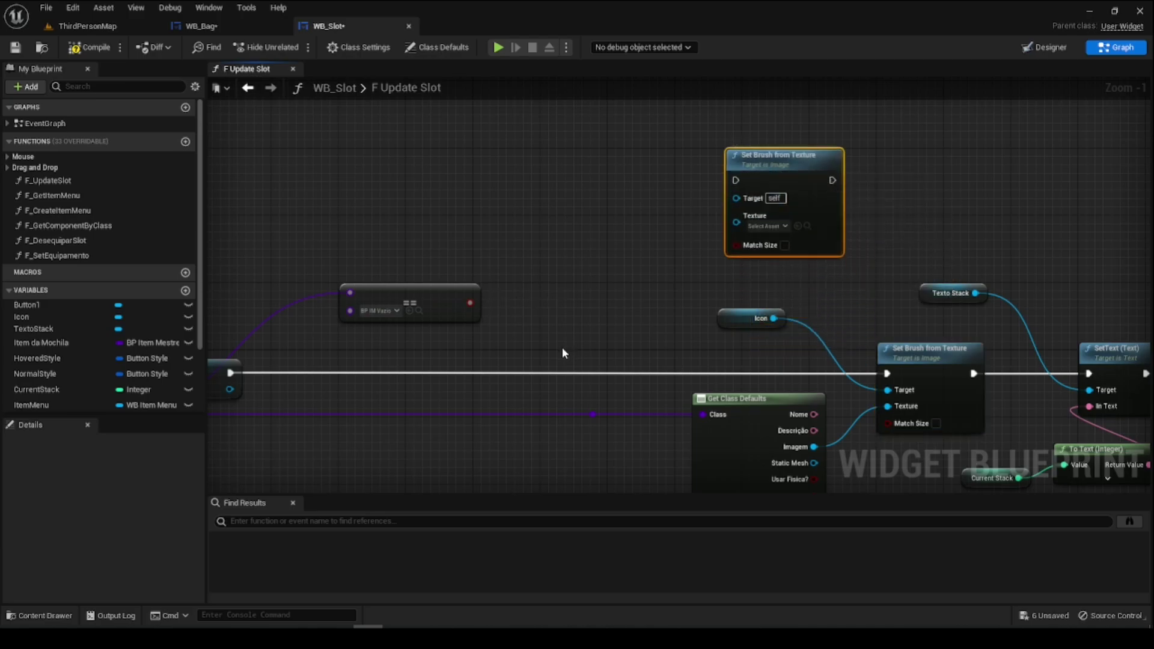
pyautogui.click(535, 360)
pyautogui.moveTo(552, 366); pyautogui.dragTo(518, 358)
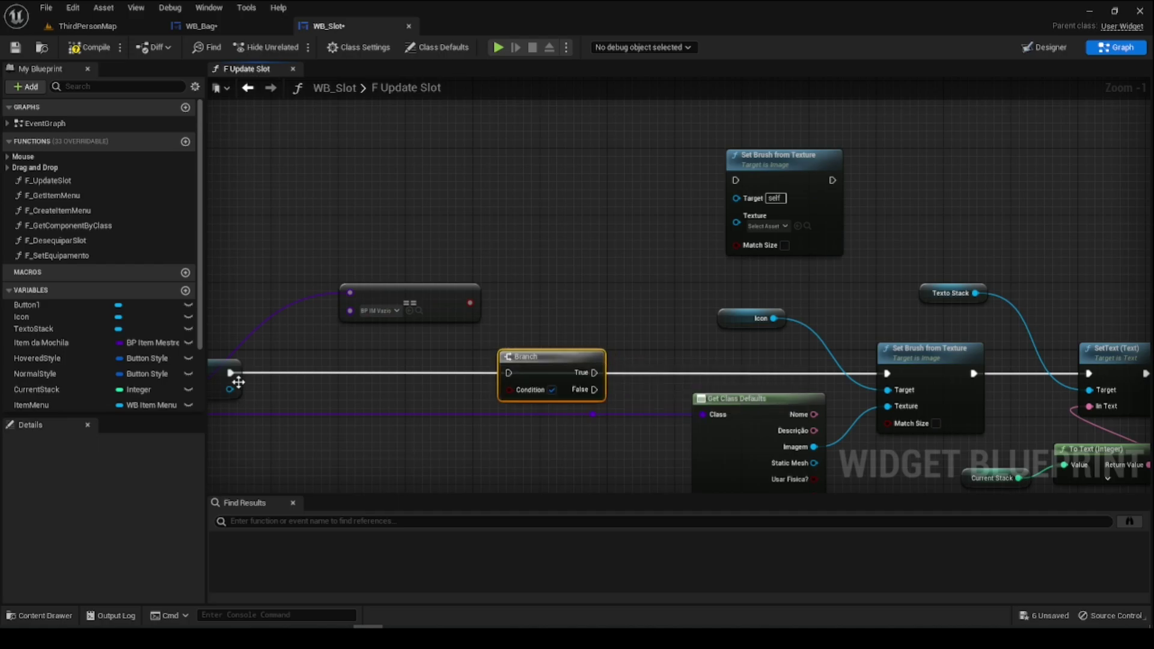
pyautogui.moveTo(229, 372)
pyautogui.mouseDown()
pyautogui.moveTo(491, 377)
pyautogui.moveTo(231, 373)
pyautogui.mouseUp()
pyautogui.press('Escape')
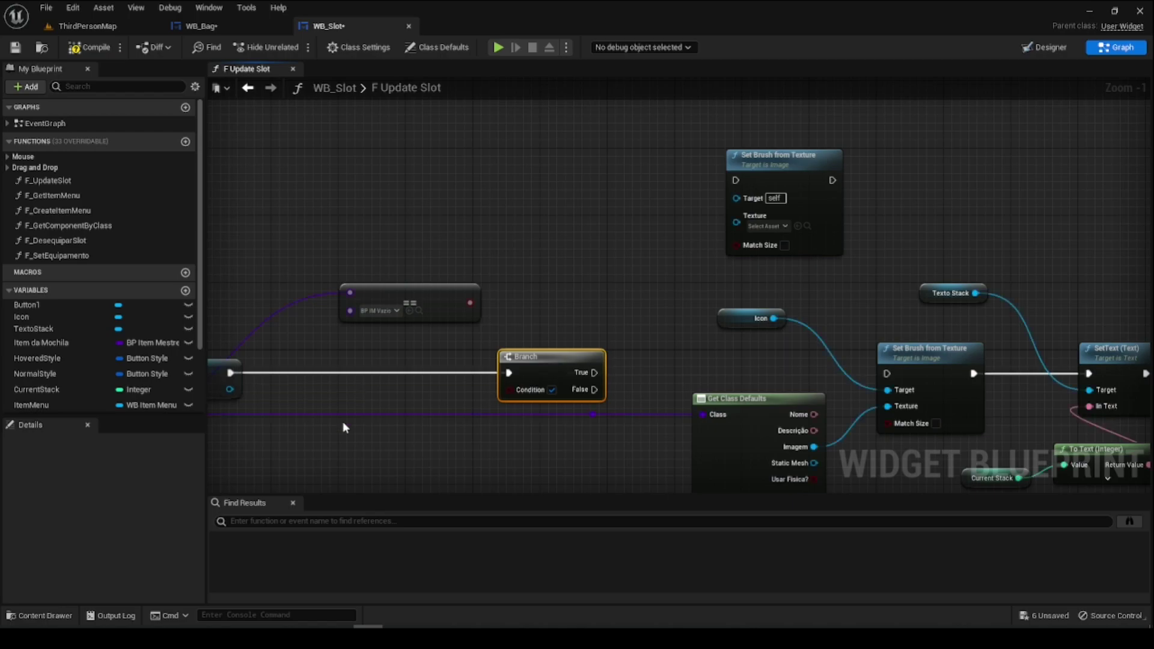
# - Wire the equality result to Condition, True to the copy, False to the original Set Brush
pyautogui.moveTo(471, 302)
pyautogui.mouseDown()
pyautogui.moveTo(494, 382)
pyautogui.moveTo(508, 390)
pyautogui.mouseUp()
pyautogui.moveTo(433, 300); pyautogui.dragTo(381, 315)
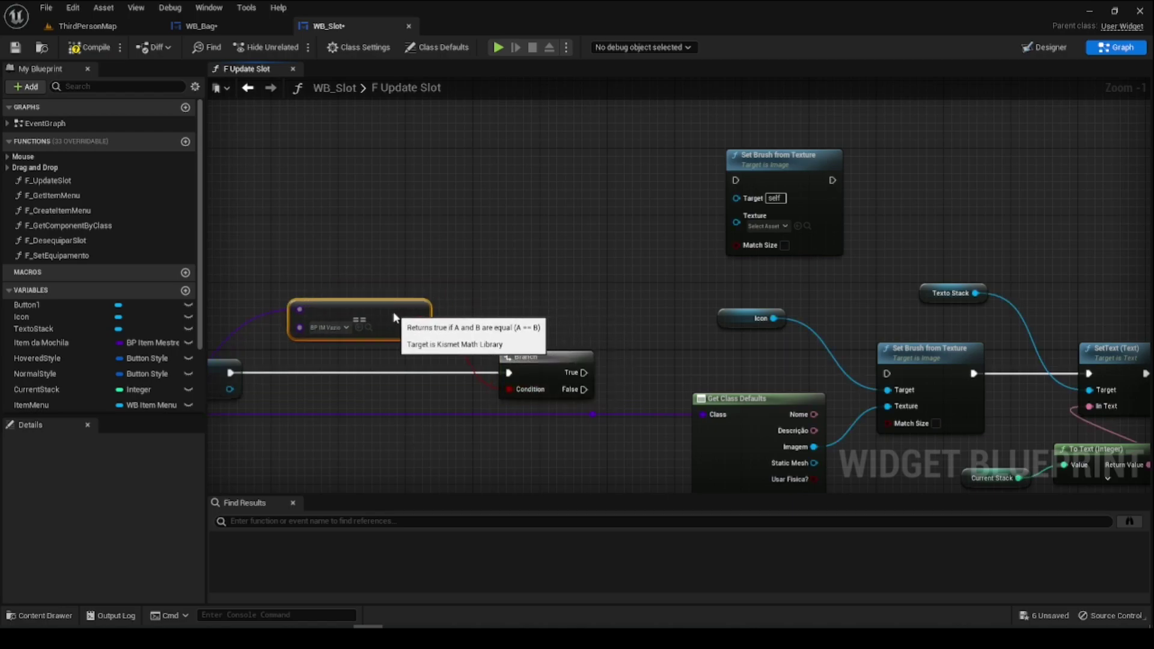
pyautogui.moveTo(583, 373); pyautogui.dragTo(735, 180)
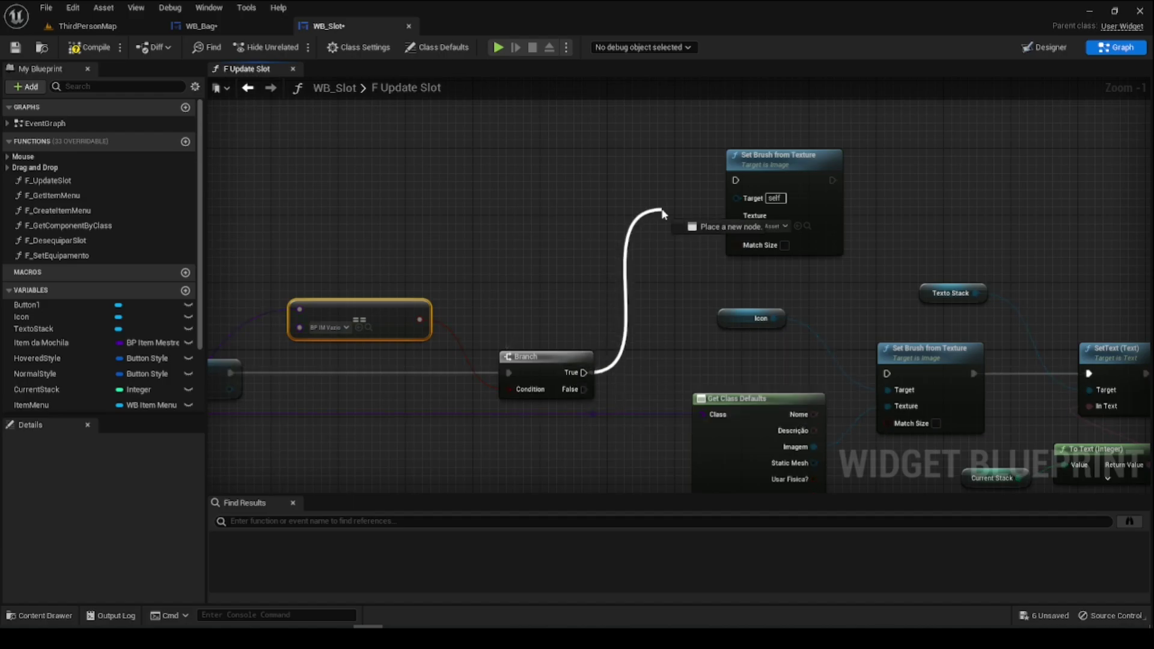
pyautogui.moveTo(577, 391); pyautogui.dragTo(887, 374)
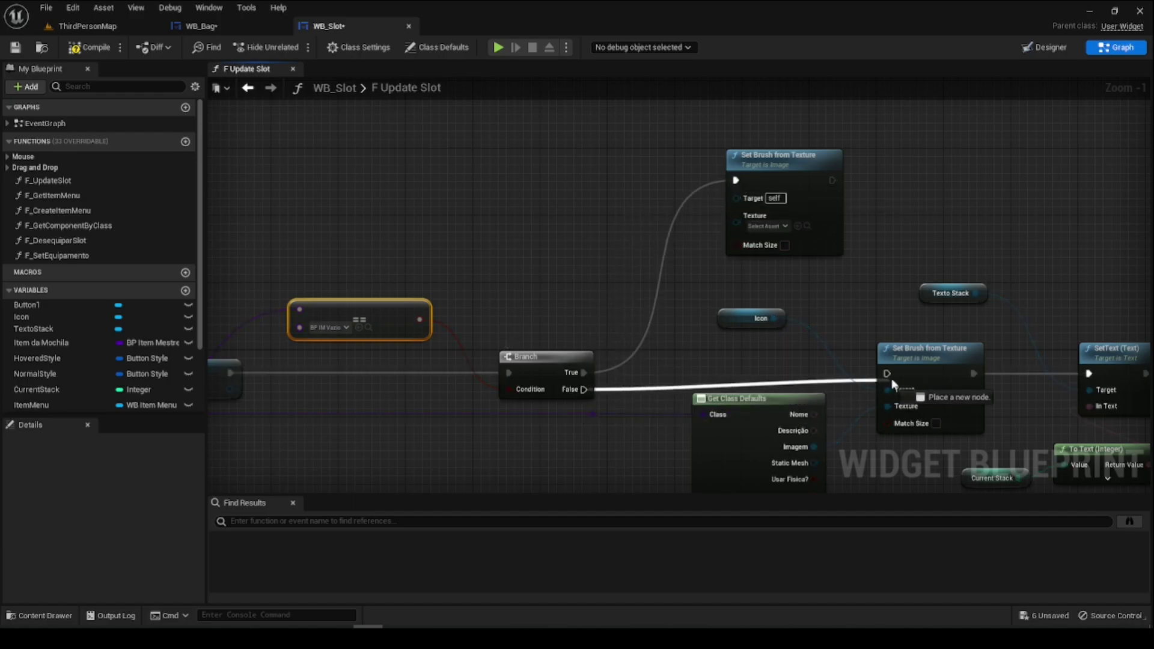
pyautogui.moveTo(551, 370); pyautogui.dragTo(550, 361)
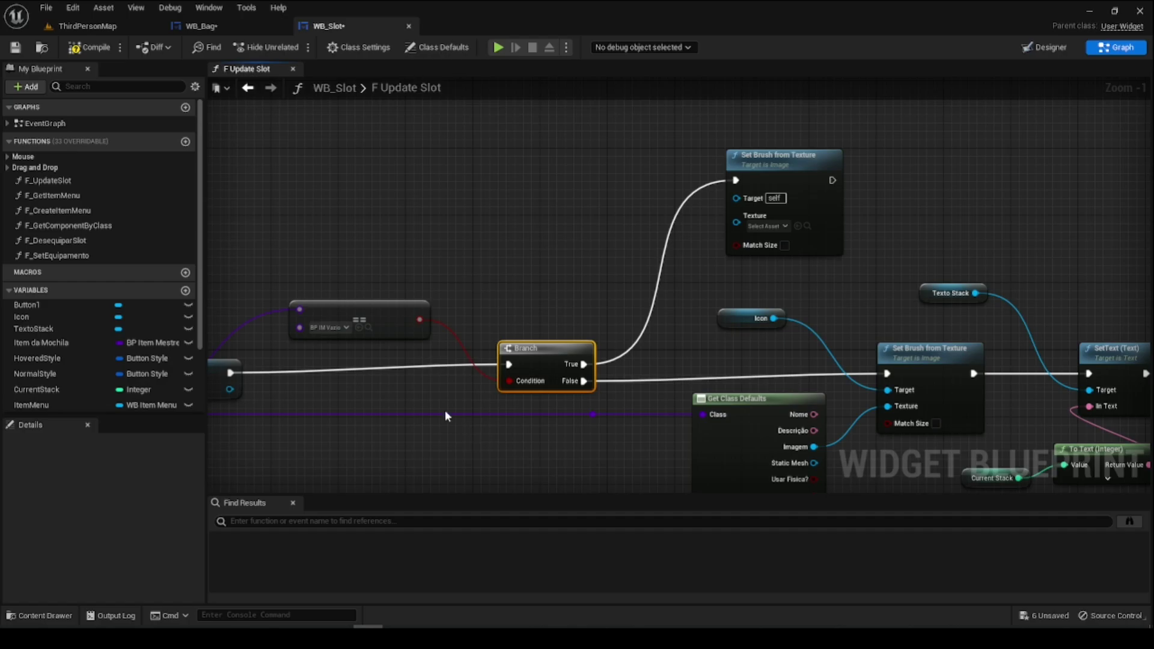
pyautogui.click(426, 316)
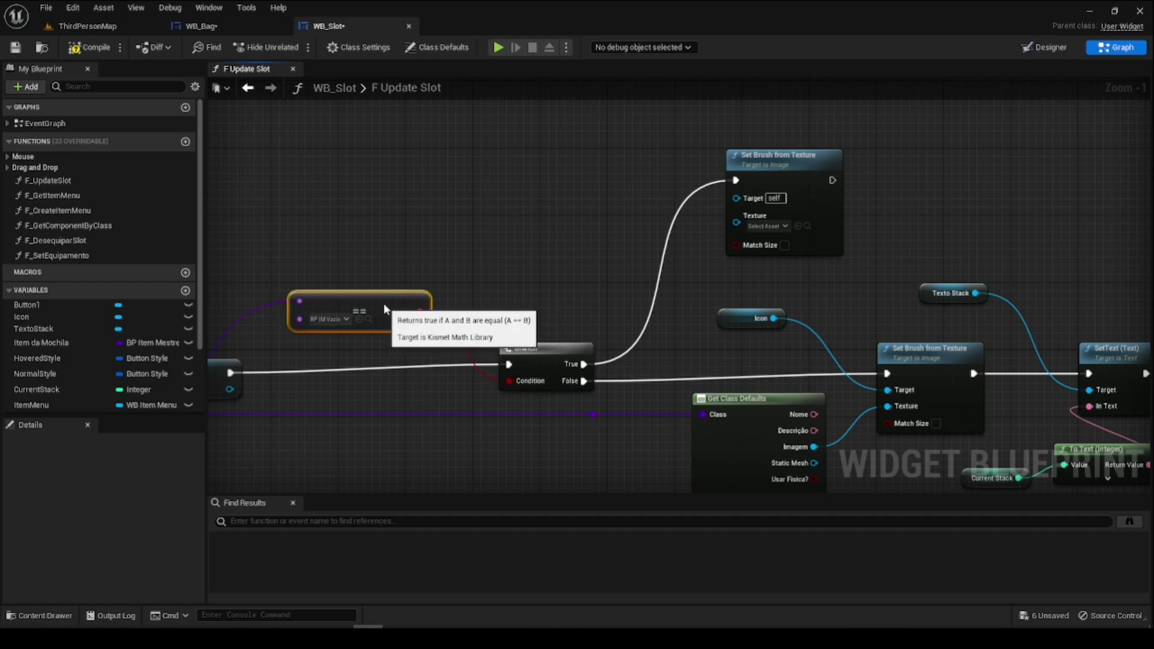
pyautogui.click(91, 25)
# - Play despite compile errors, open the inventory with I, then stop and go to WB_Bag
pyautogui.click(265, 48)
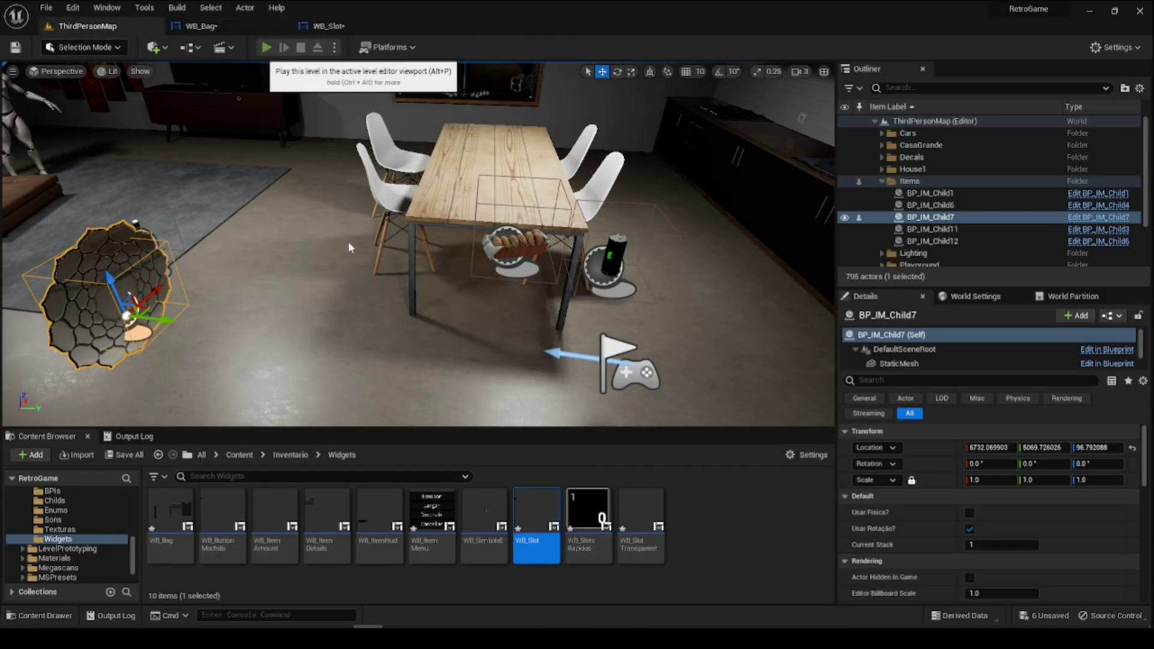
pyautogui.click(681, 349)
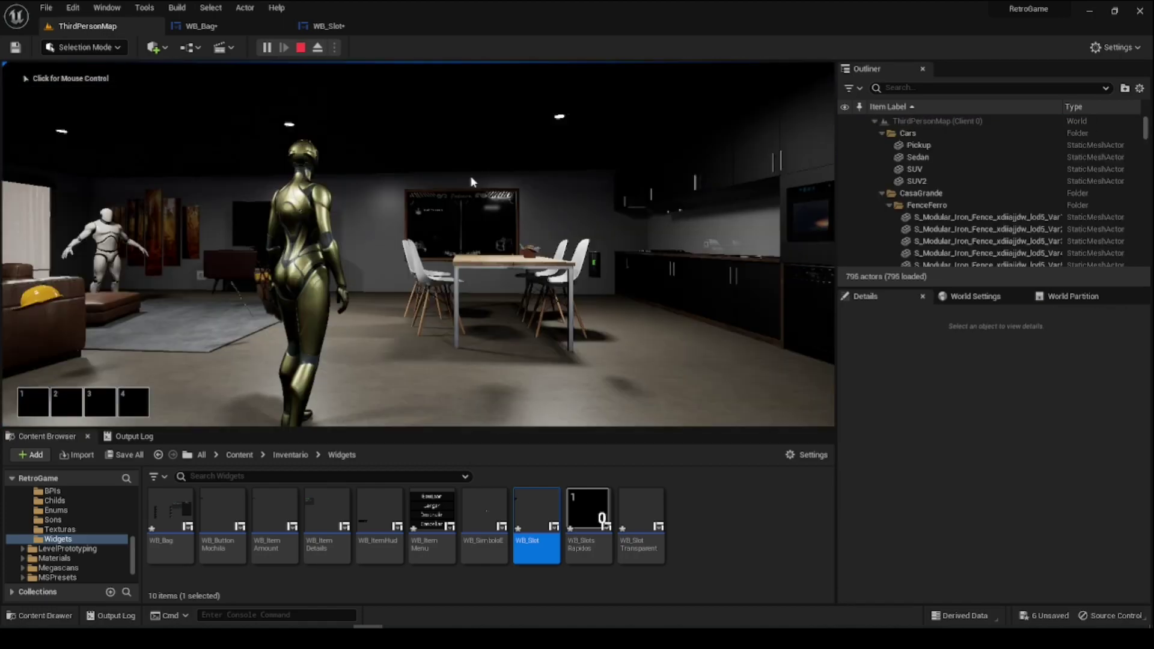
pyautogui.click(471, 181)
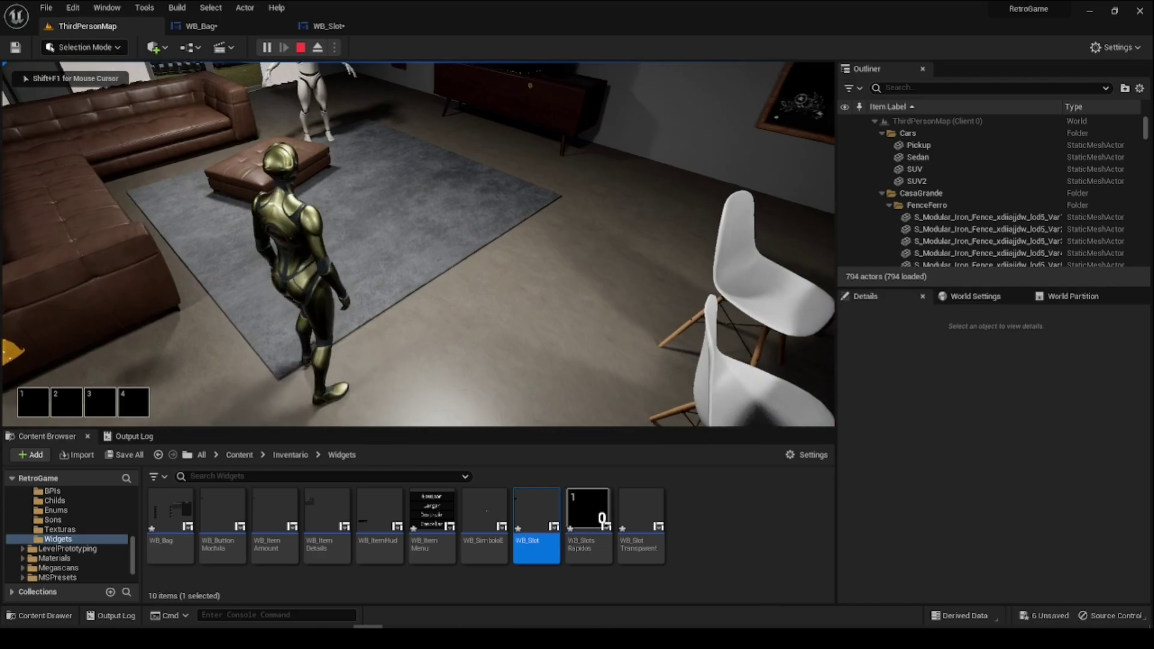
pyautogui.press('i')
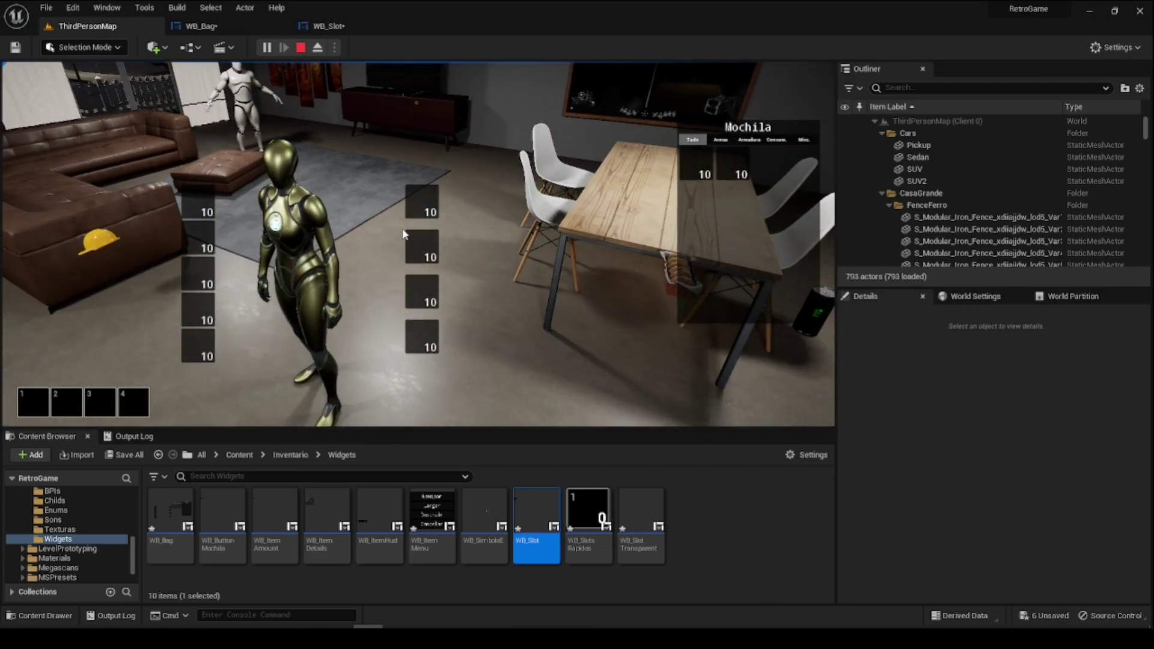
pyautogui.press('Escape')
pyautogui.click(215, 27)
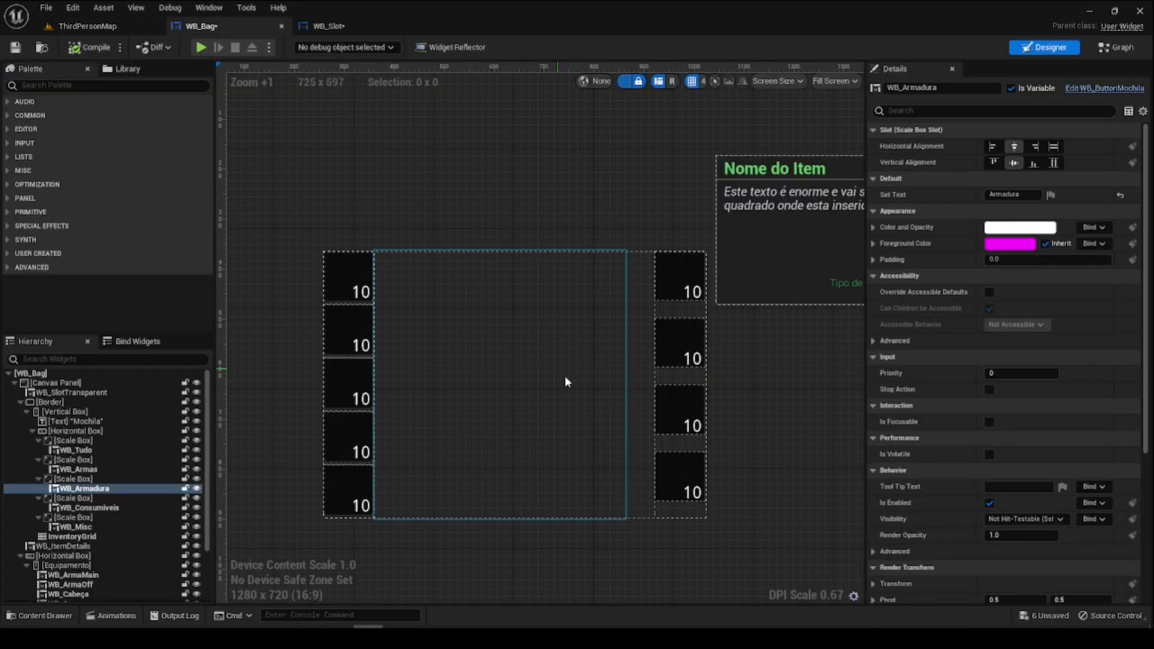
# - Feed a duplicated Icon getter into the new Set Brush Target, chain it to SetText, and compile WB_Slot
pyautogui.click(336, 26)
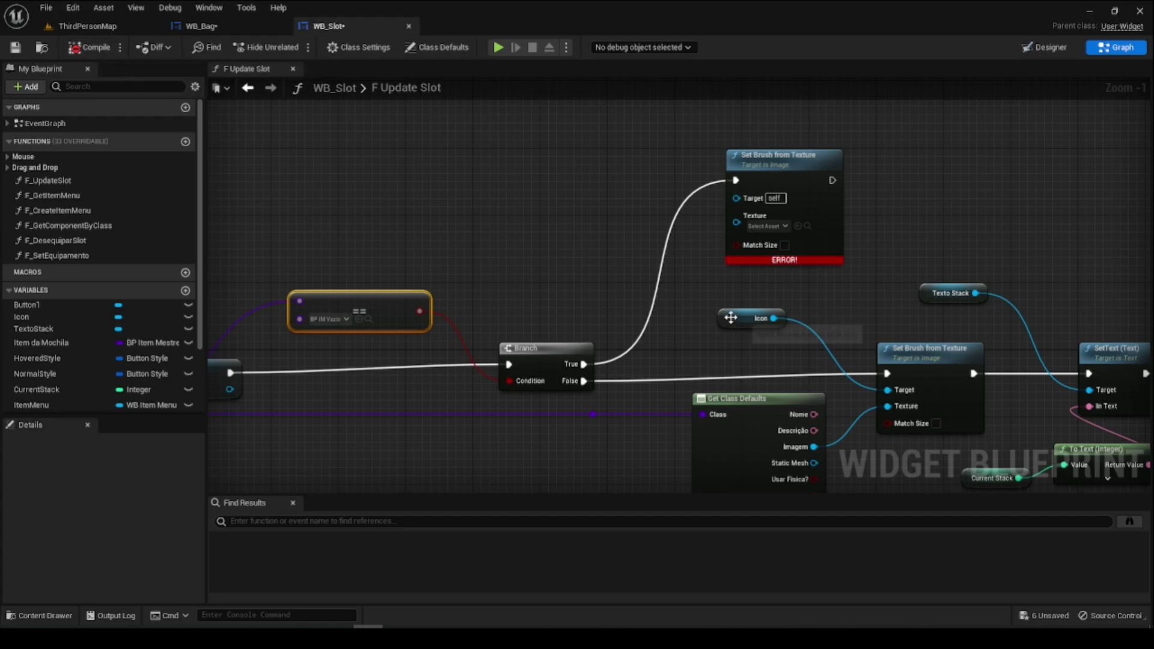
pyautogui.click(755, 318)
pyautogui.hotkey('ctrl', 'v')
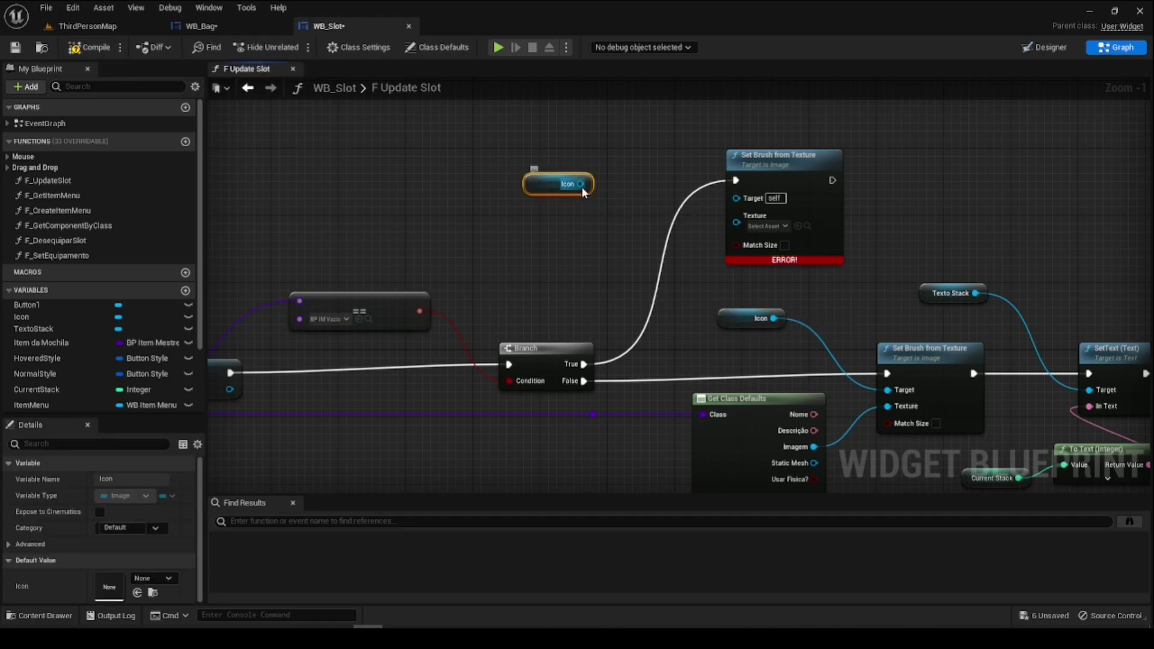
pyautogui.moveTo(581, 184); pyautogui.dragTo(737, 198)
pyautogui.moveTo(832, 180); pyautogui.dragTo(1089, 373)
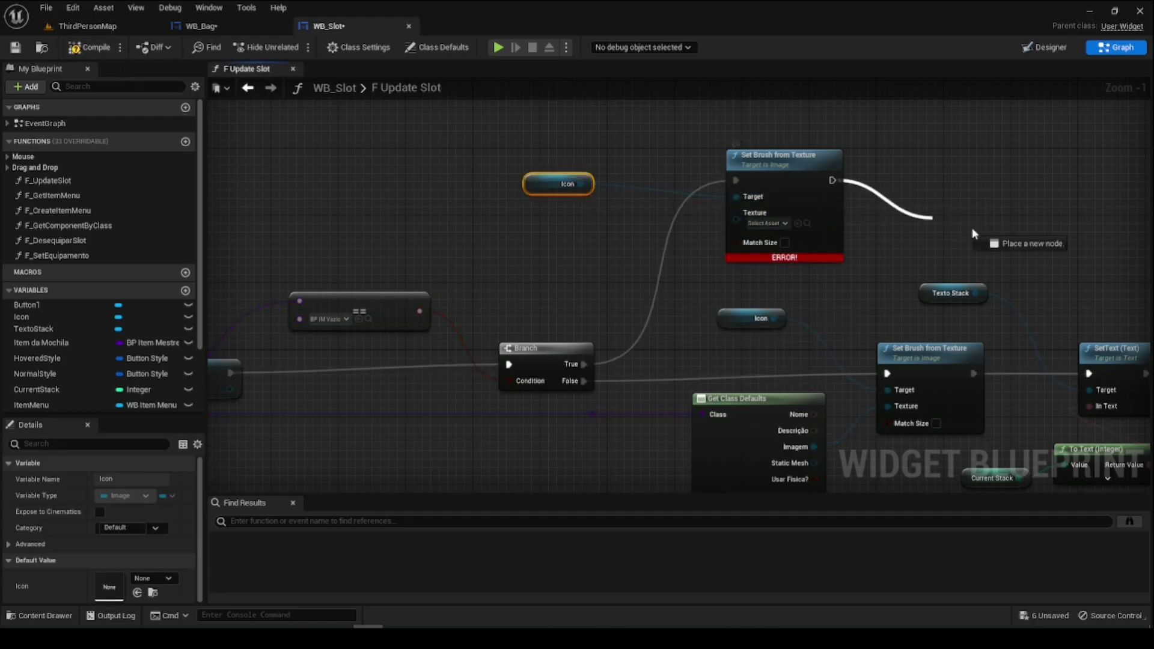
pyautogui.moveTo(1093, 276); pyautogui.dragTo(926, 291, button='right')
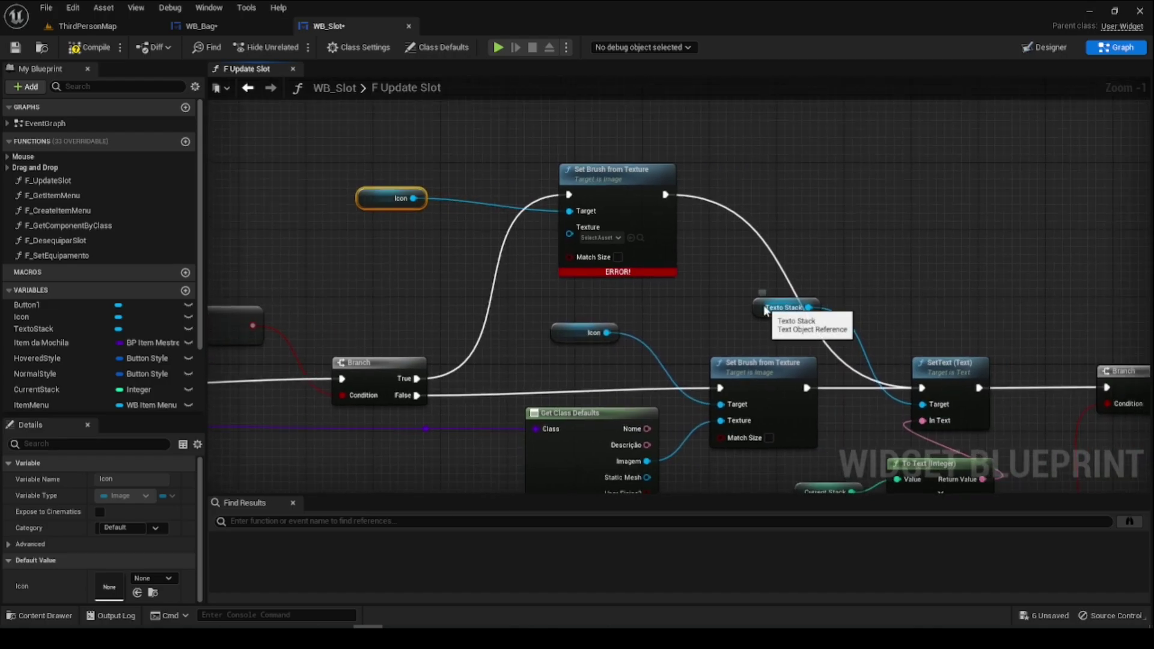
pyautogui.moveTo(775, 310); pyautogui.dragTo(885, 267)
pyautogui.click(110, 48)
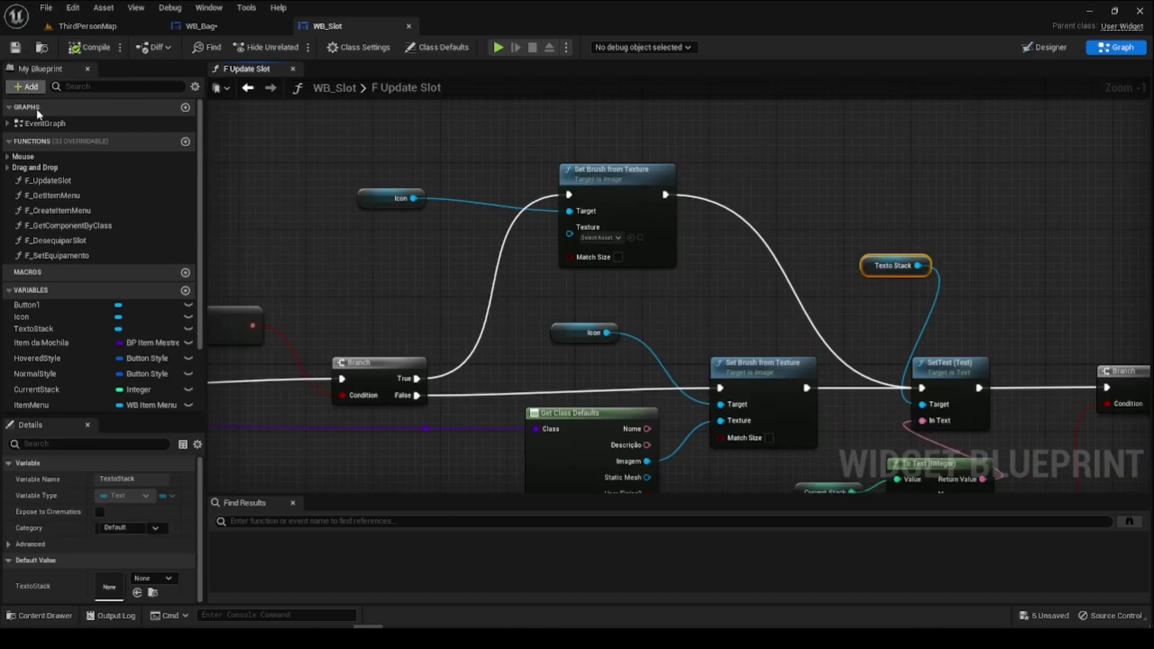
pyautogui.click(120, 28)
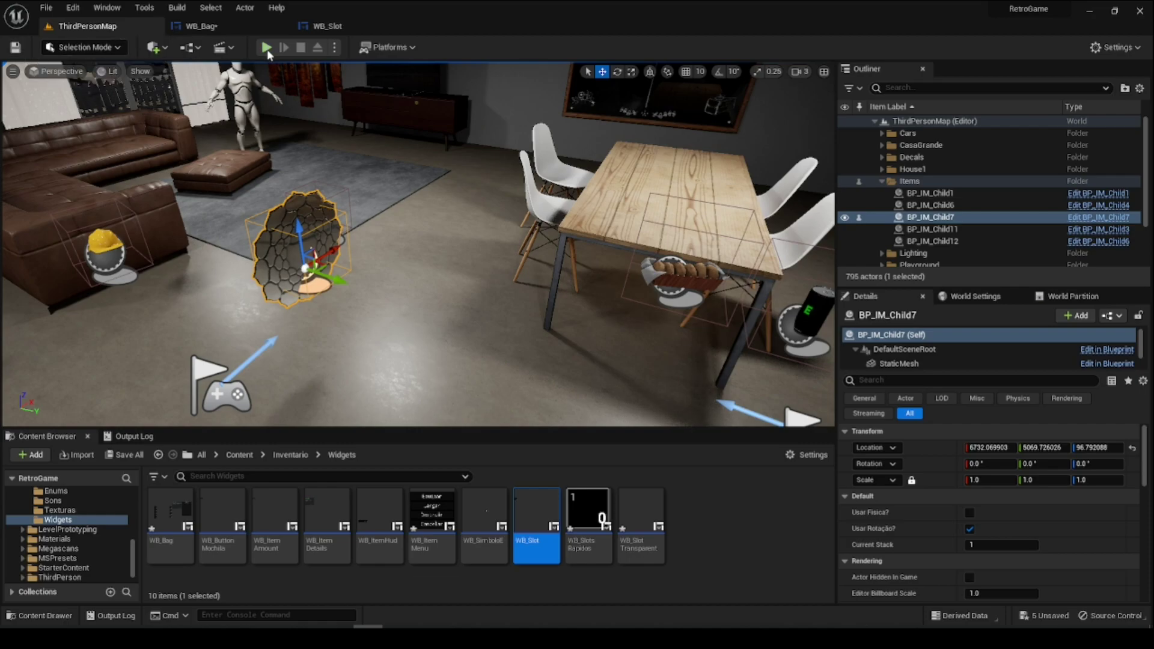
# - Start a play session, walk the character, and open the Mochila inventory
pyautogui.click(267, 50)
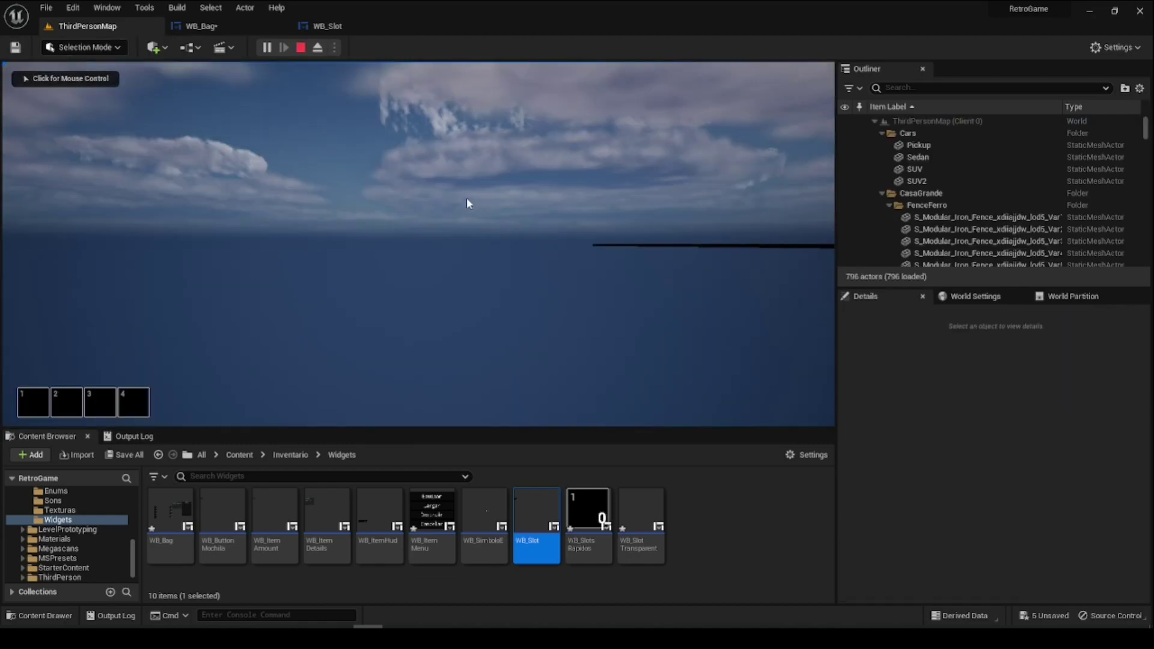
pyautogui.press('w')
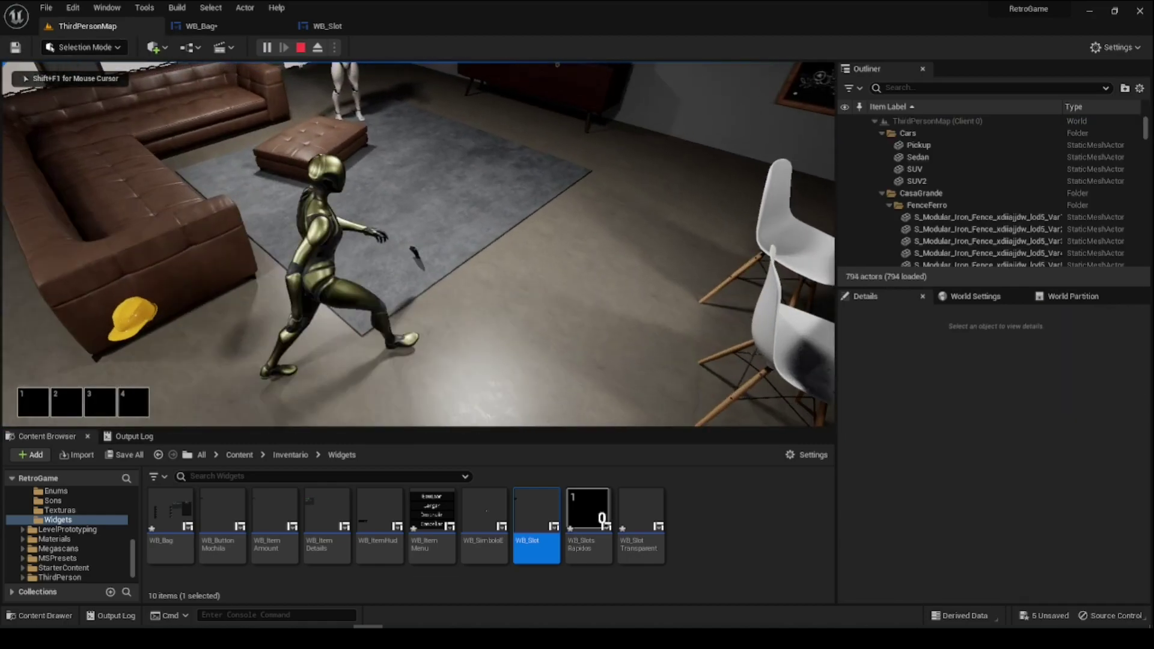
pyautogui.press('i')
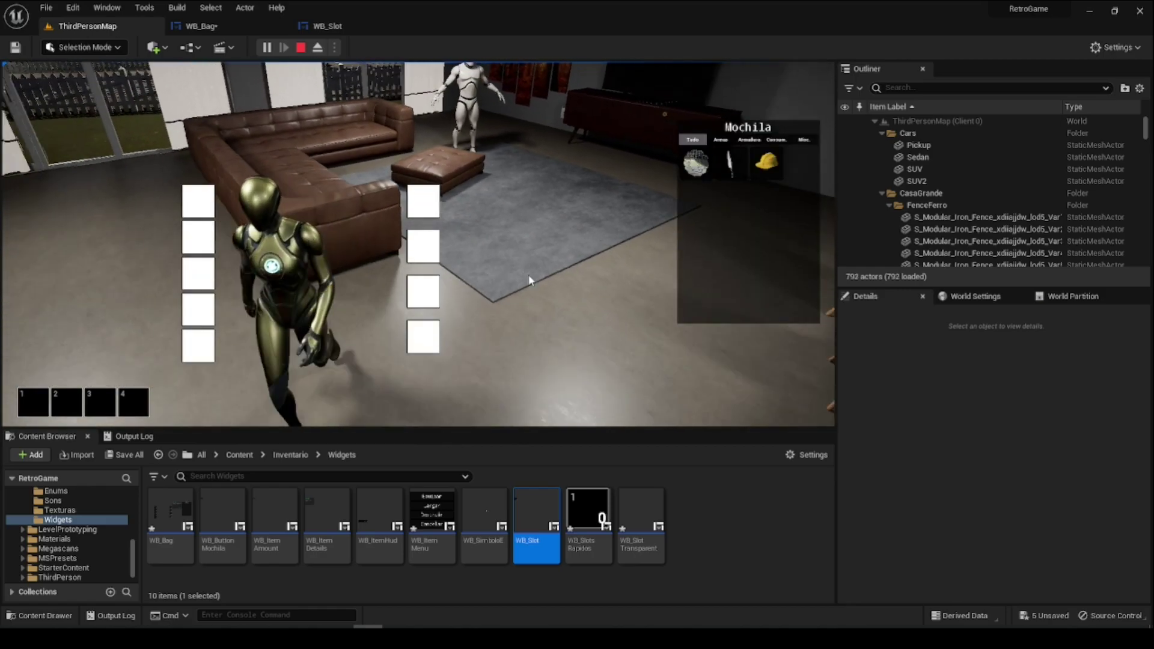
pyautogui.moveTo(186, 251)
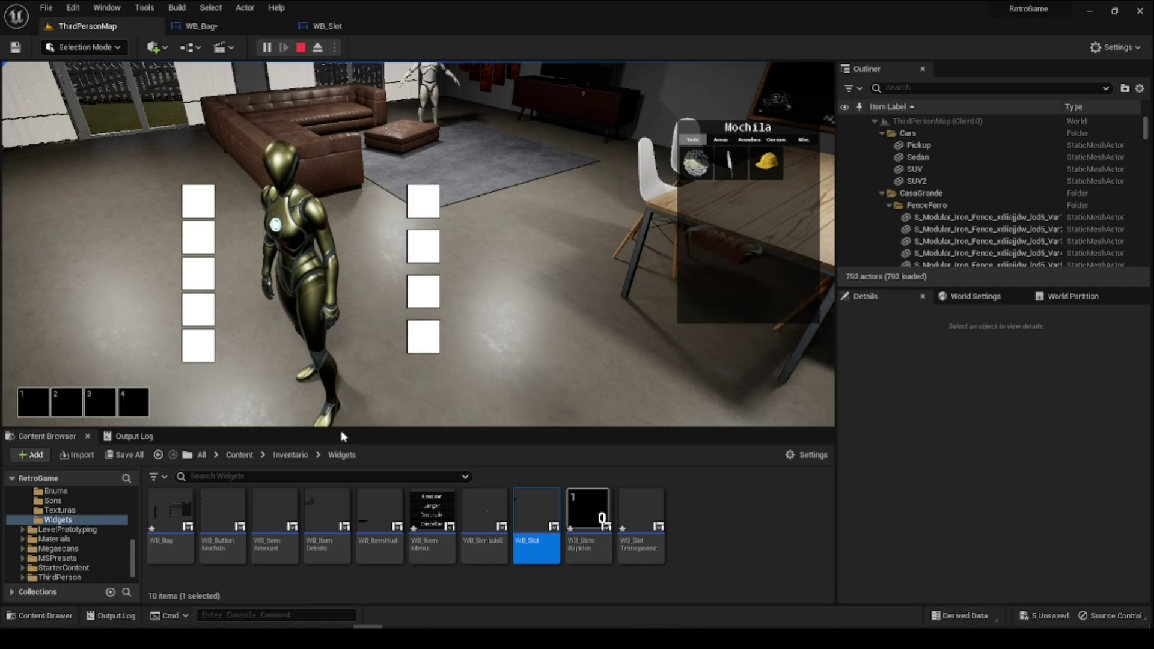
pyautogui.scroll(1, 108, 513)
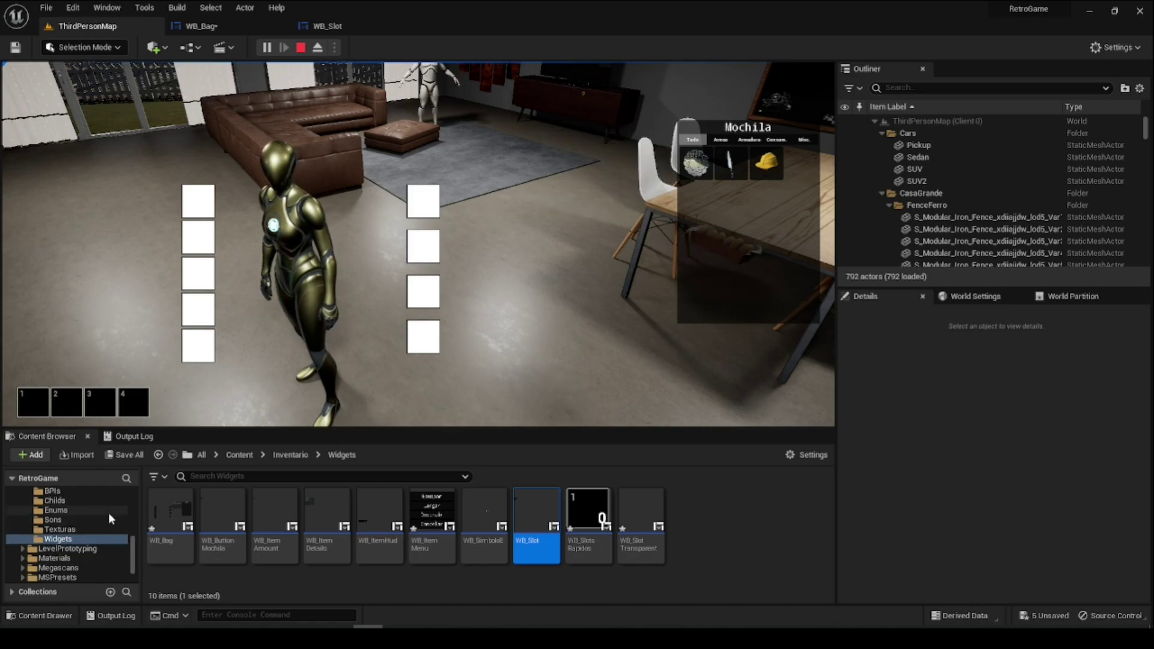
pyautogui.scroll(1, 99, 516)
pyautogui.scroll(2, 100, 516)
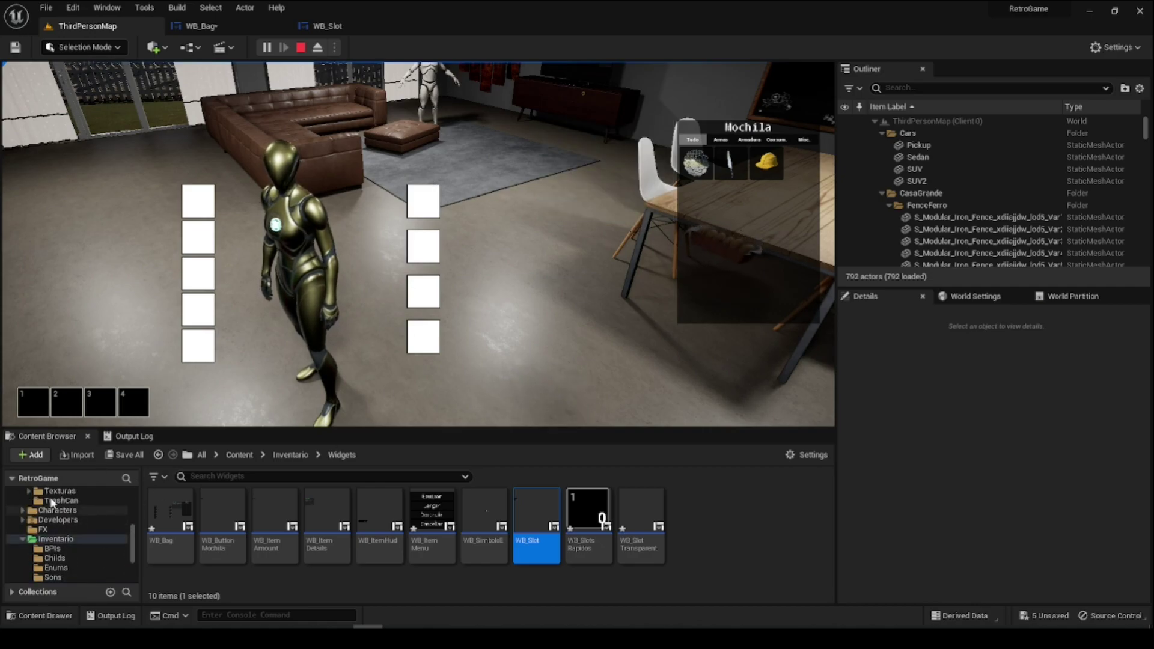
pyautogui.scroll(2, 97, 508)
# - Open the ItemsSlotsUI icon folder, equip the knife in the first equipment slot, and stop play
pyautogui.click(85, 529)
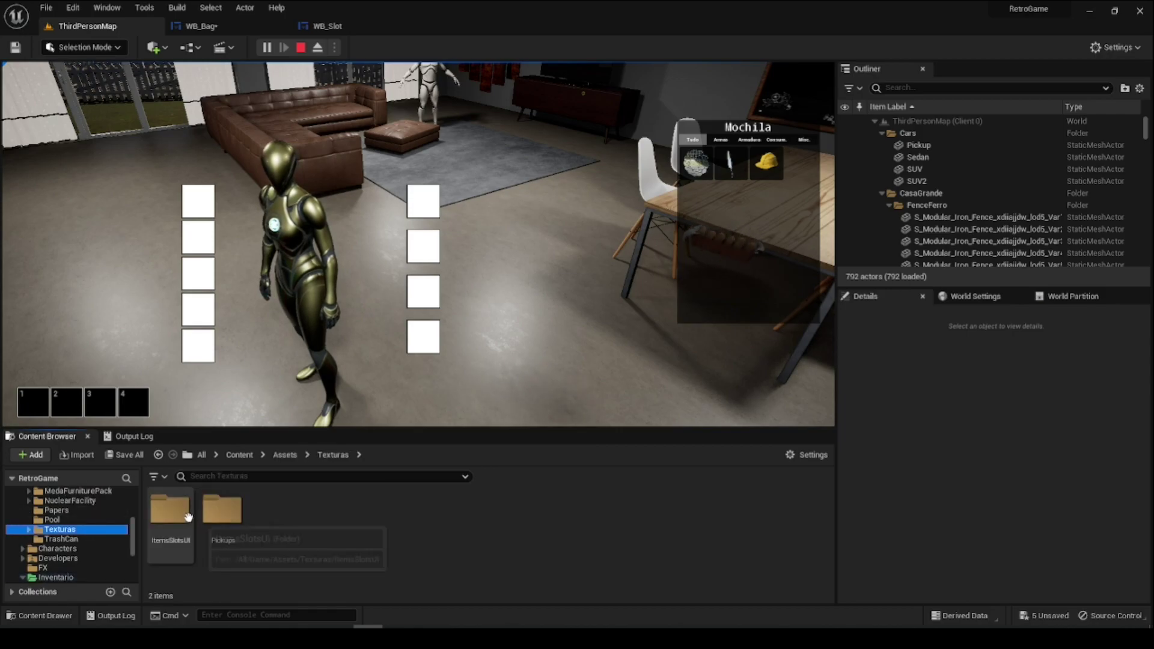
pyautogui.doubleClick(170, 511)
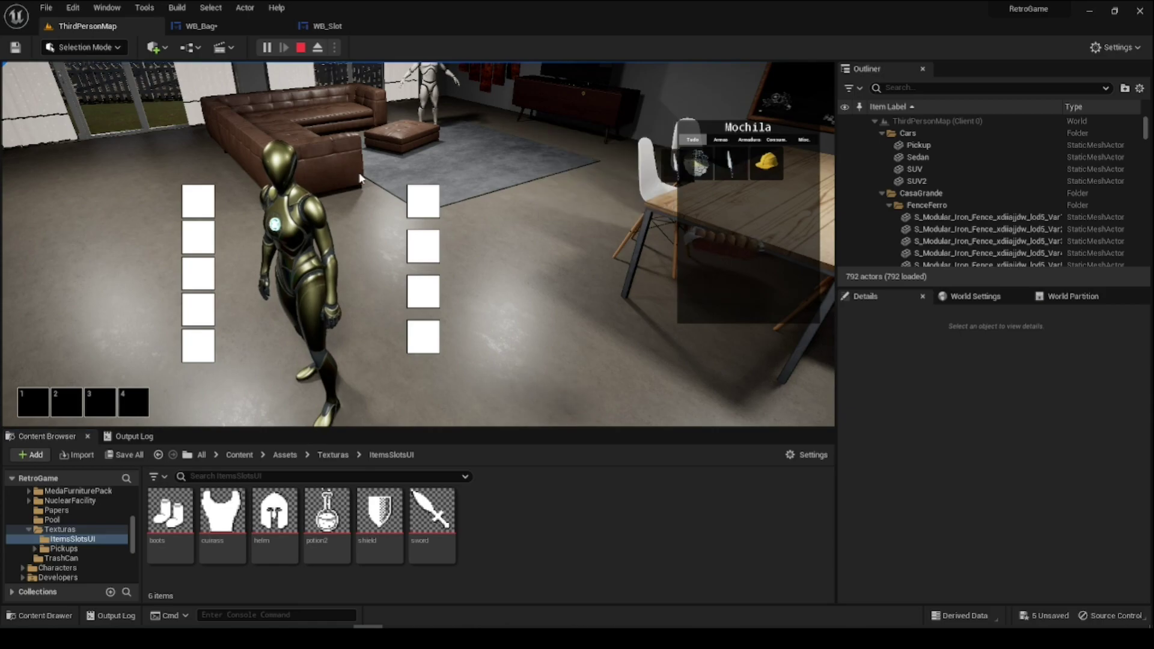
pyautogui.moveTo(730, 162); pyautogui.dragTo(198, 200)
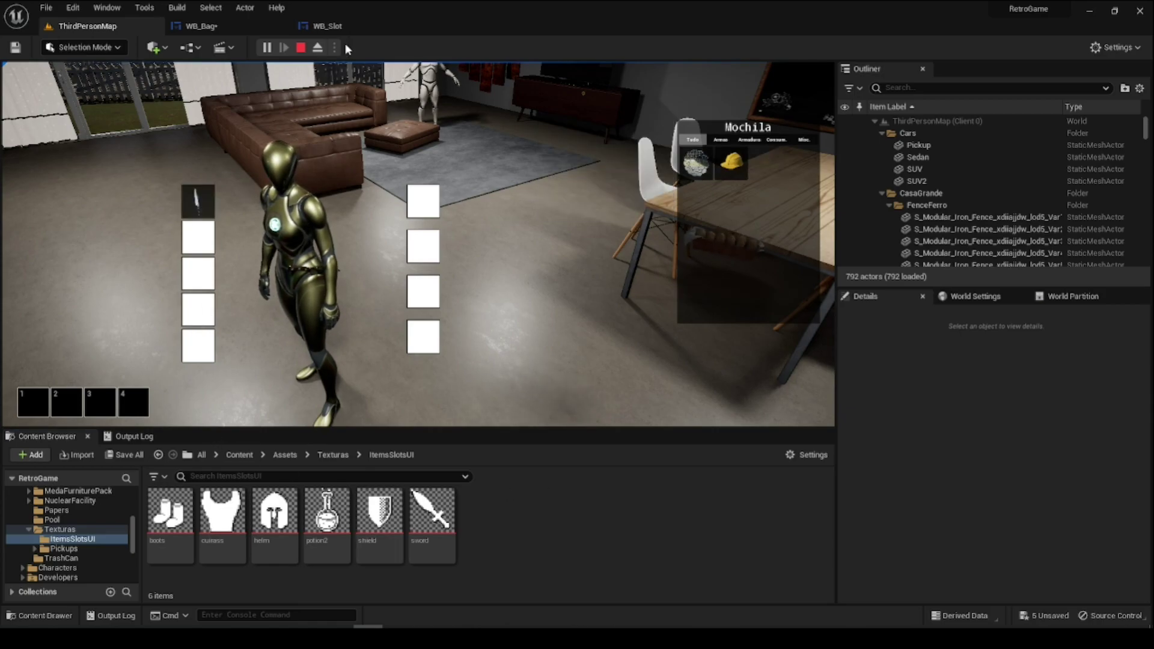
pyautogui.press('Escape')
pyautogui.click(327, 25)
# - Promote the Set Brush Texture pin to a new variable named TexturaEquipamentosVazio
pyautogui.moveTo(457, 197); pyautogui.dragTo(376, 207, button='right')
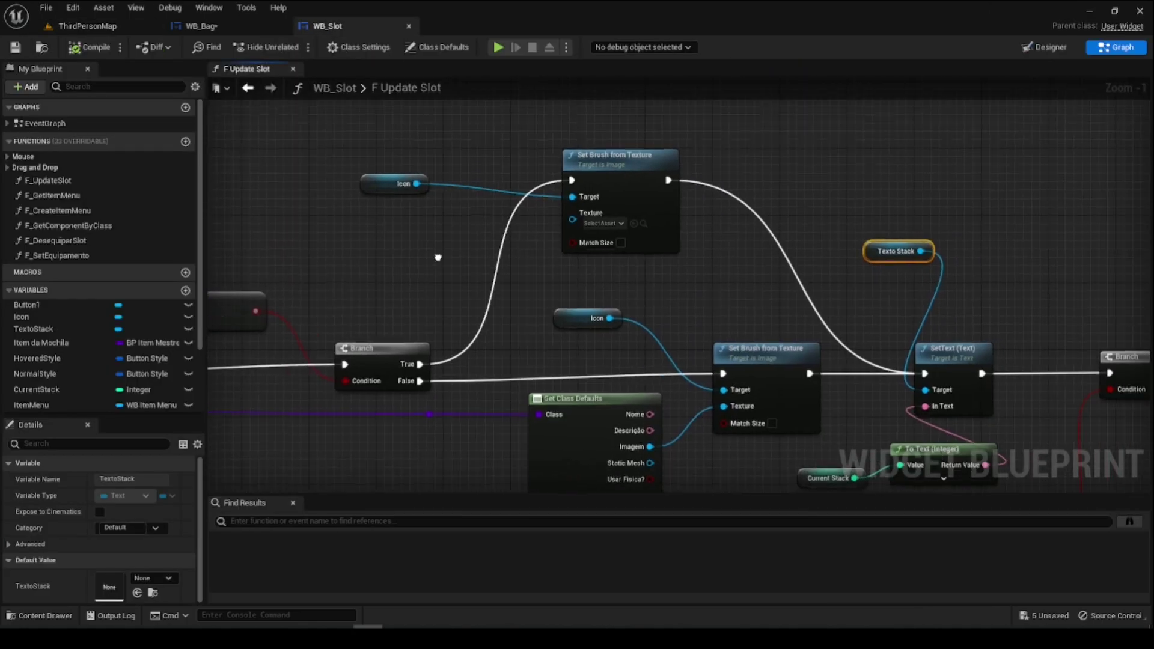
pyautogui.click(421, 189)
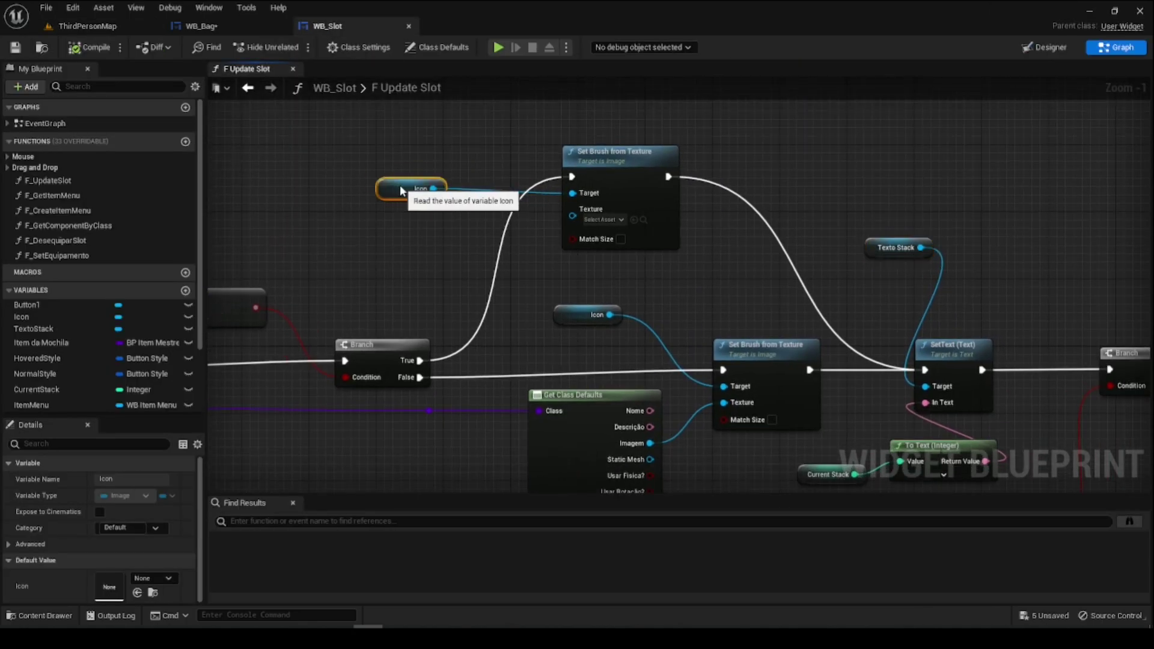
pyautogui.rightClick(574, 215)
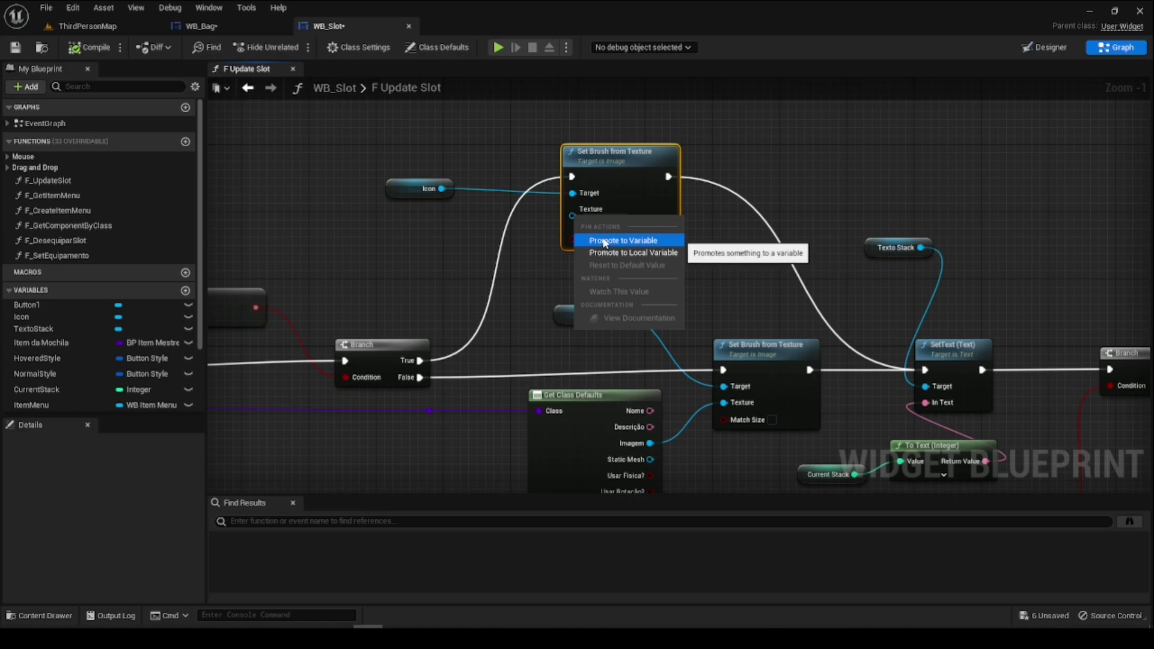
pyautogui.click(605, 241)
pyautogui.write('Textura')
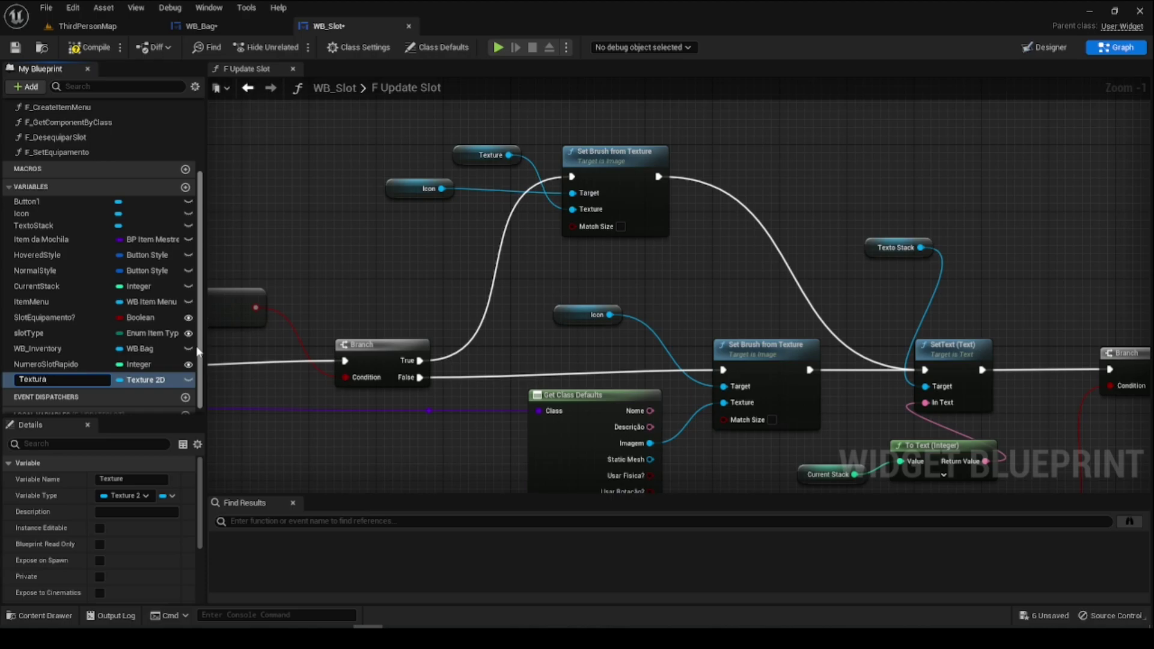
pyautogui.write('Equi')
pyautogui.write('pamentos')
pyautogui.write('Vazio')
pyautogui.press('Return')
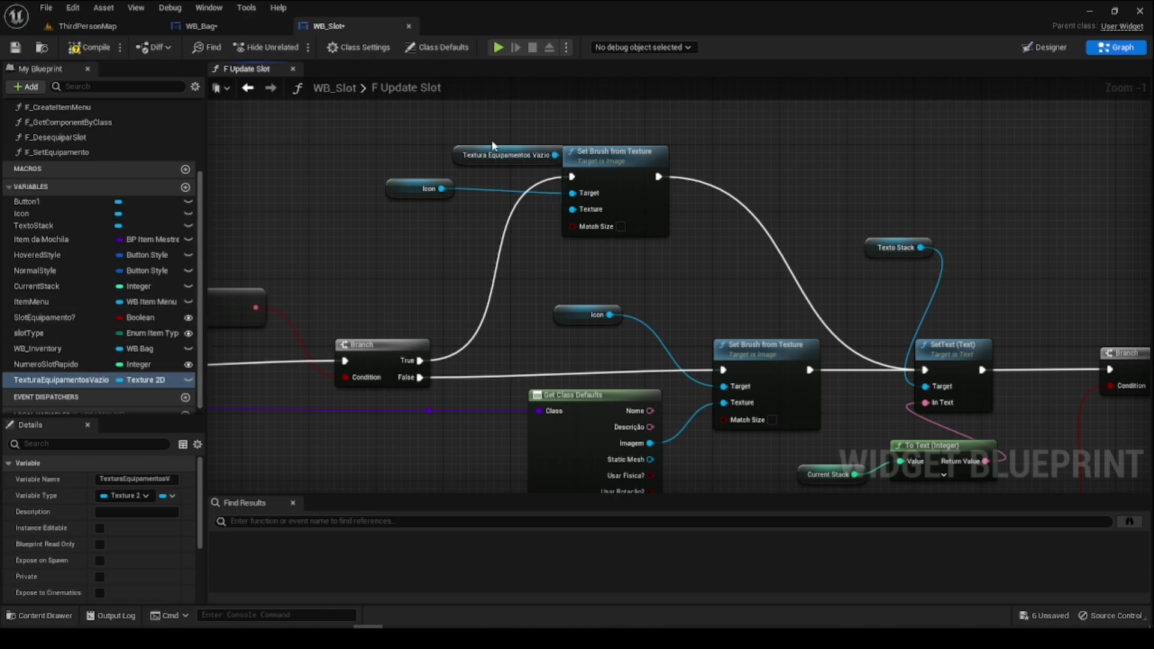
# - Make TexturaEquipamentosVazio Instance Editable and Expose on Spawn, then compile, save and close WB_Slot
pyautogui.moveTo(493, 145); pyautogui.dragTo(409, 146)
pyautogui.scroll(-1, 99, 548)
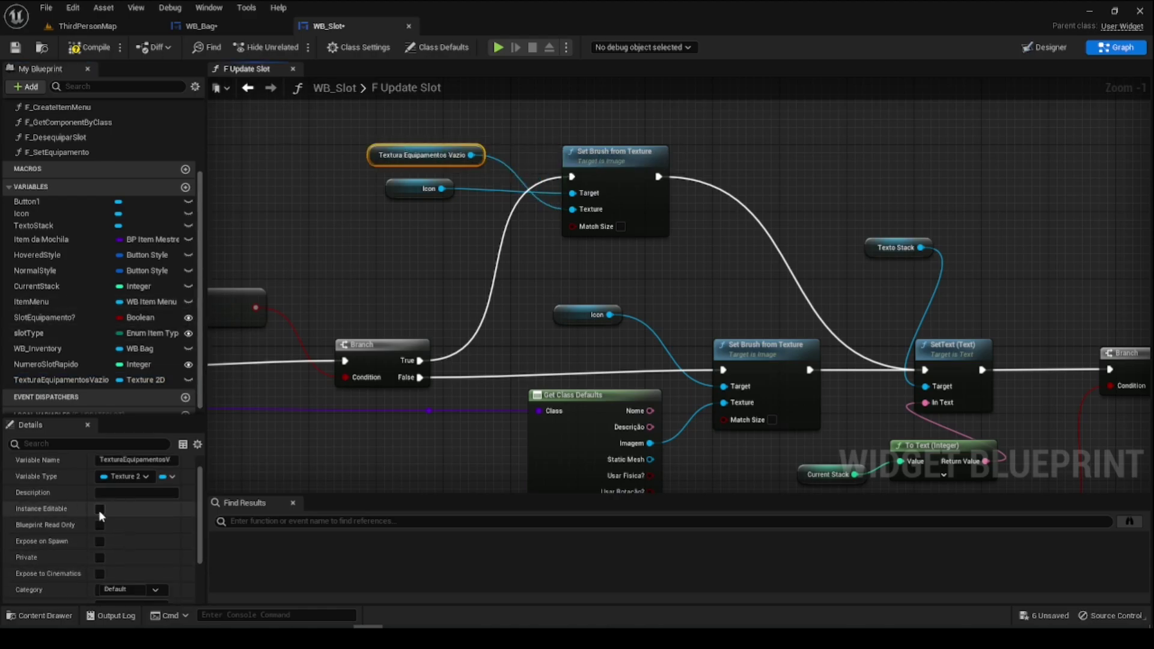
pyautogui.click(100, 510)
pyautogui.click(99, 542)
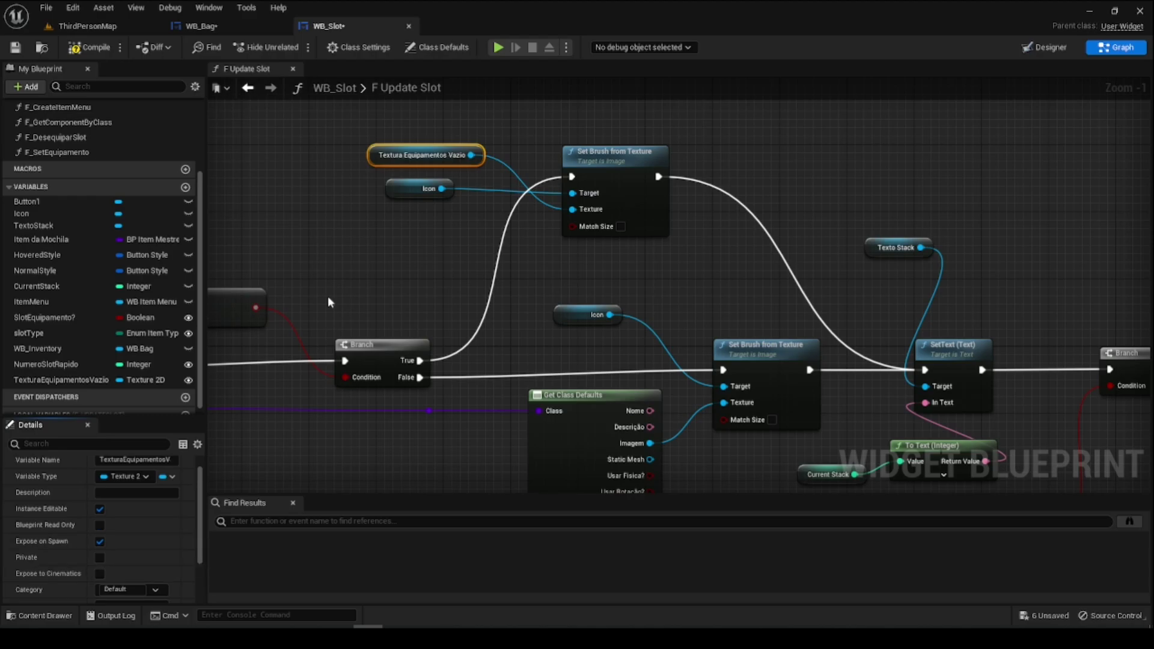
pyautogui.click(92, 48)
pyautogui.click(15, 47)
pyautogui.click(409, 26)
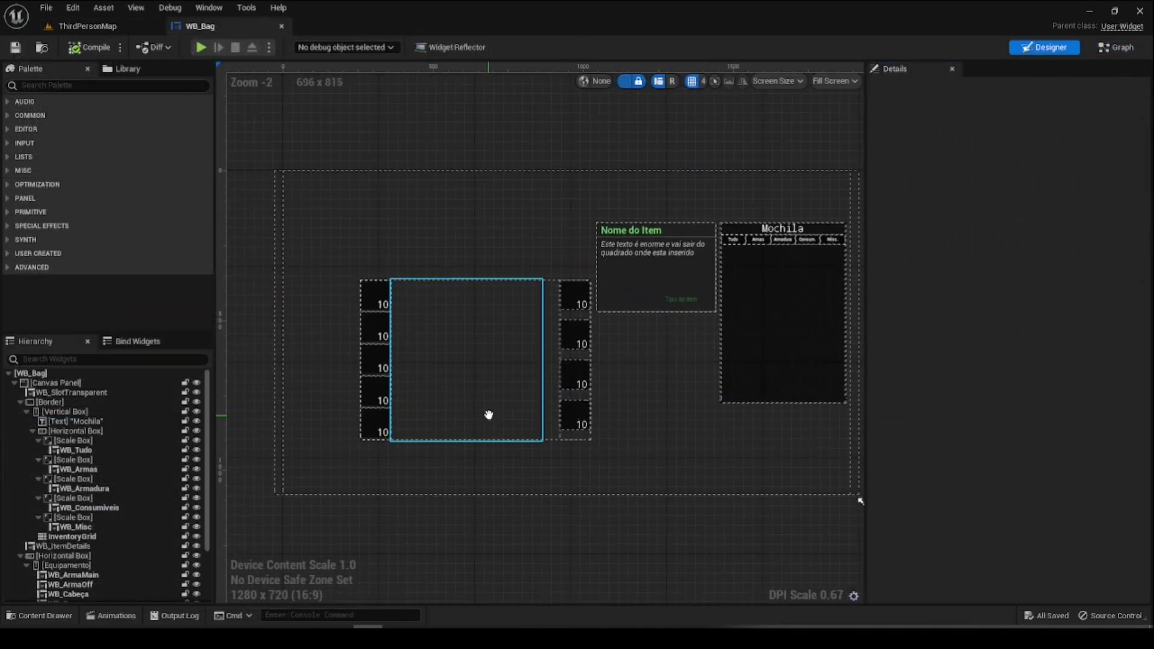
# - Select the WB_ArmaMain slot and check its Textura Equipamentos Vazio texture choices, leaving it None
pyautogui.click(366, 306)
pyautogui.scroll(2, 482, 338)
pyautogui.scroll(2, 411, 330)
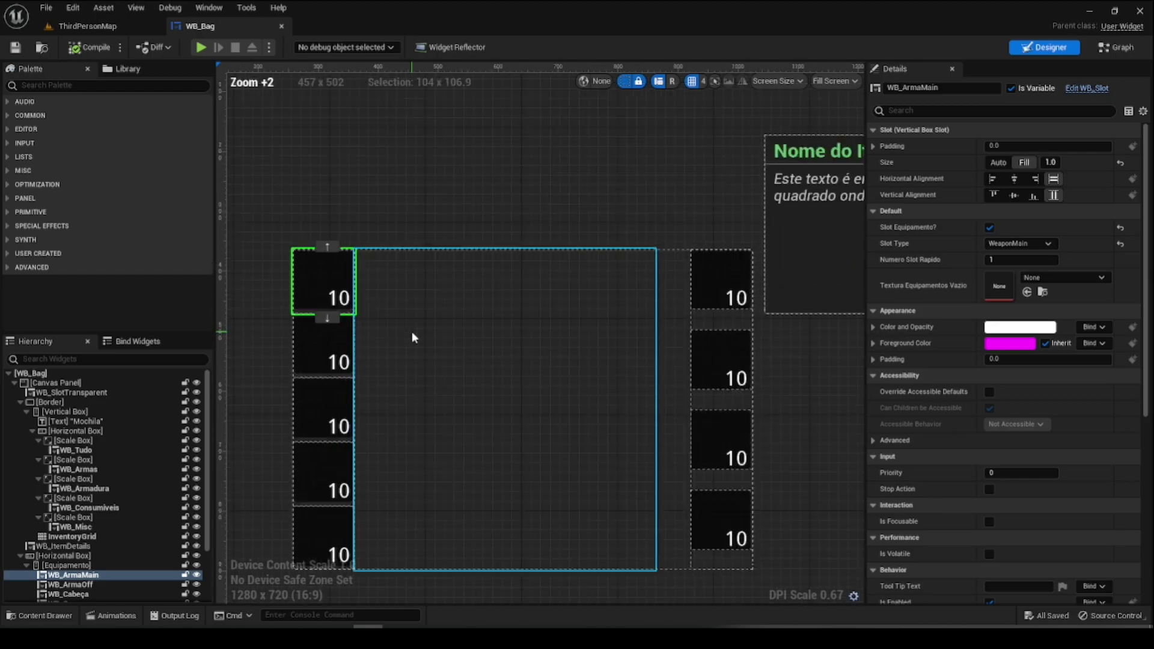
pyautogui.scroll(-2, 411, 331)
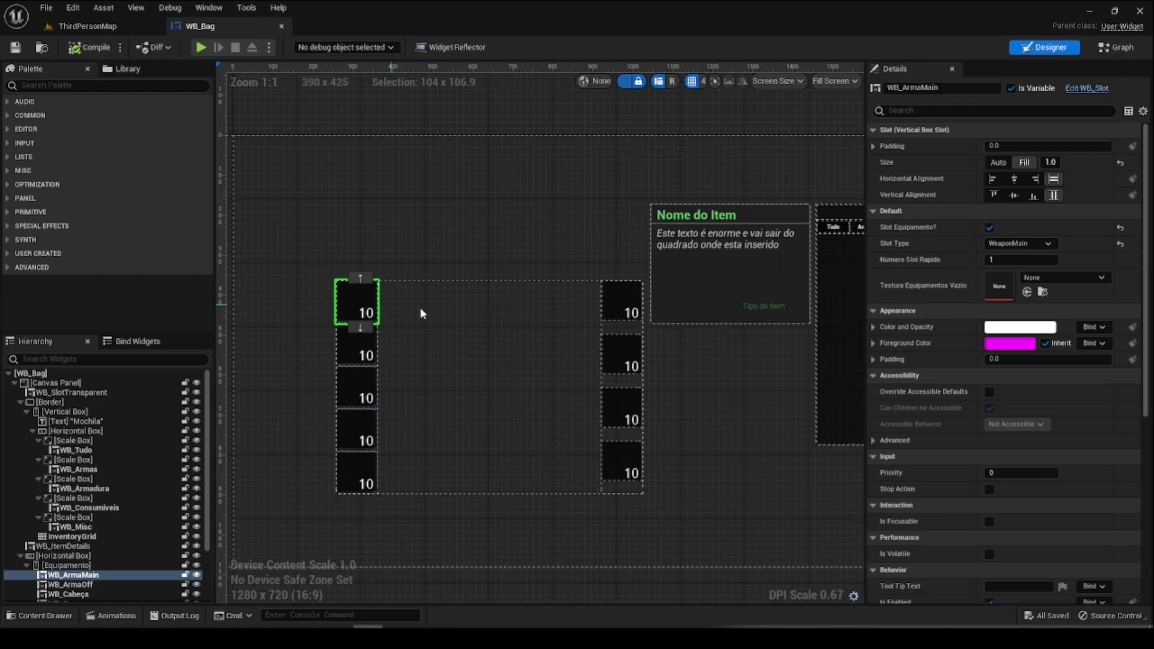
pyautogui.click(1058, 277)
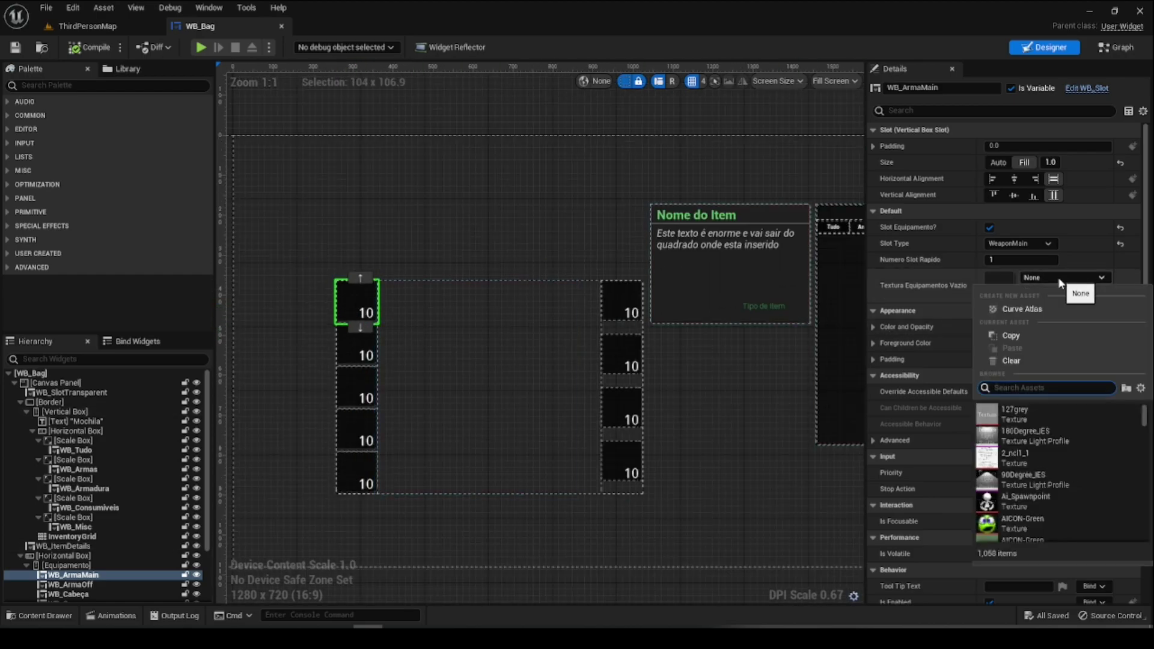
pyautogui.click(735, 497)
pyautogui.click(734, 497)
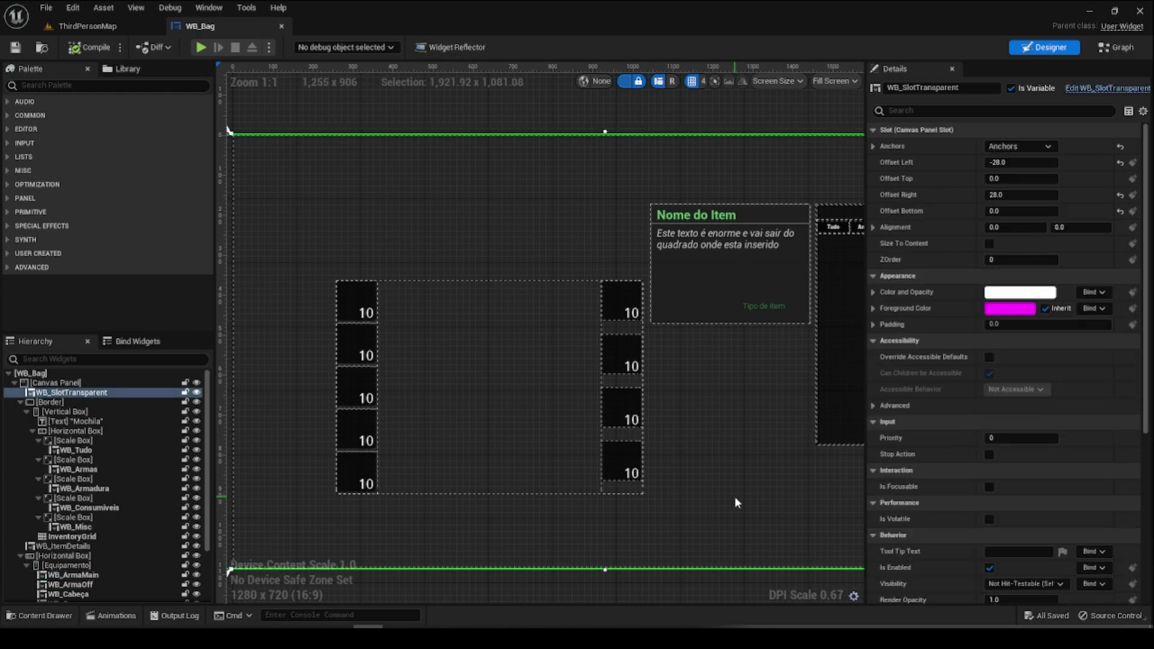
# - Browse the Content Drawer to Assets > Texturas > ItemsSlotsUI and reselect WB_ArmaMain
pyautogui.hotkey('ctrl', 'space')
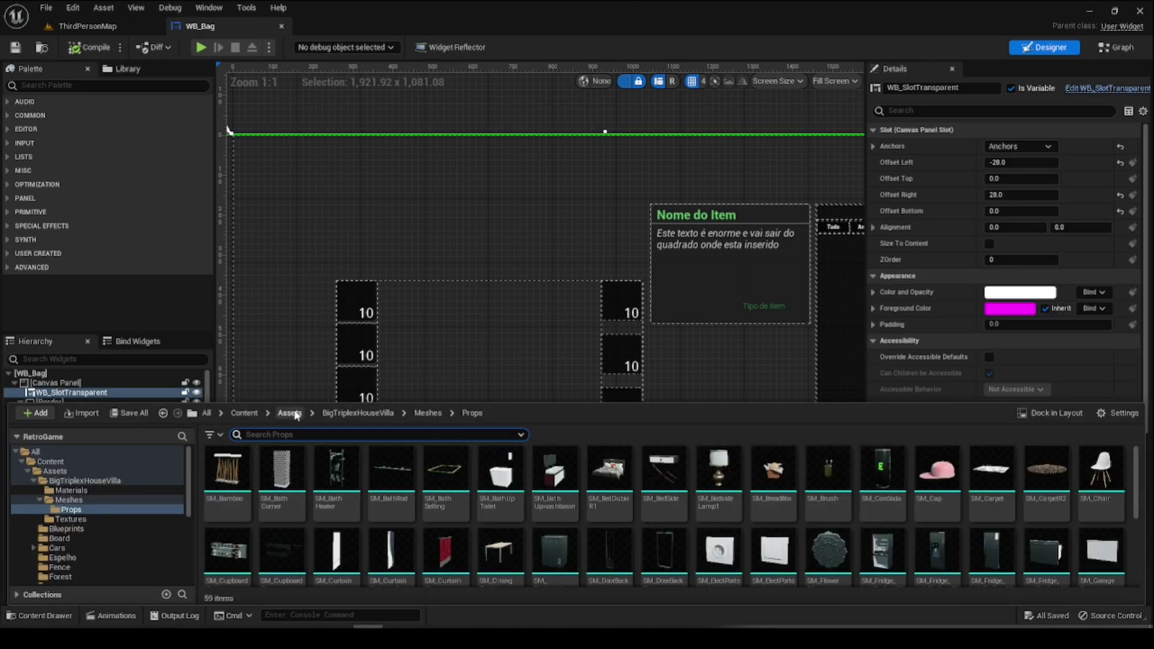
pyautogui.click(290, 412)
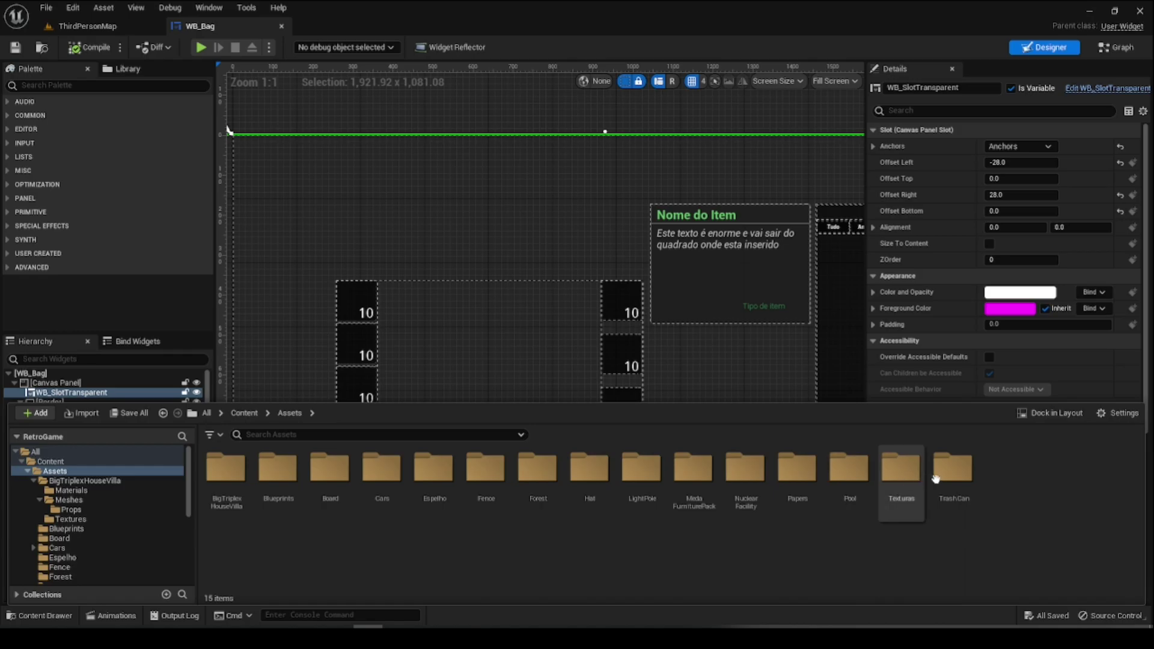
pyautogui.doubleClick(896, 476)
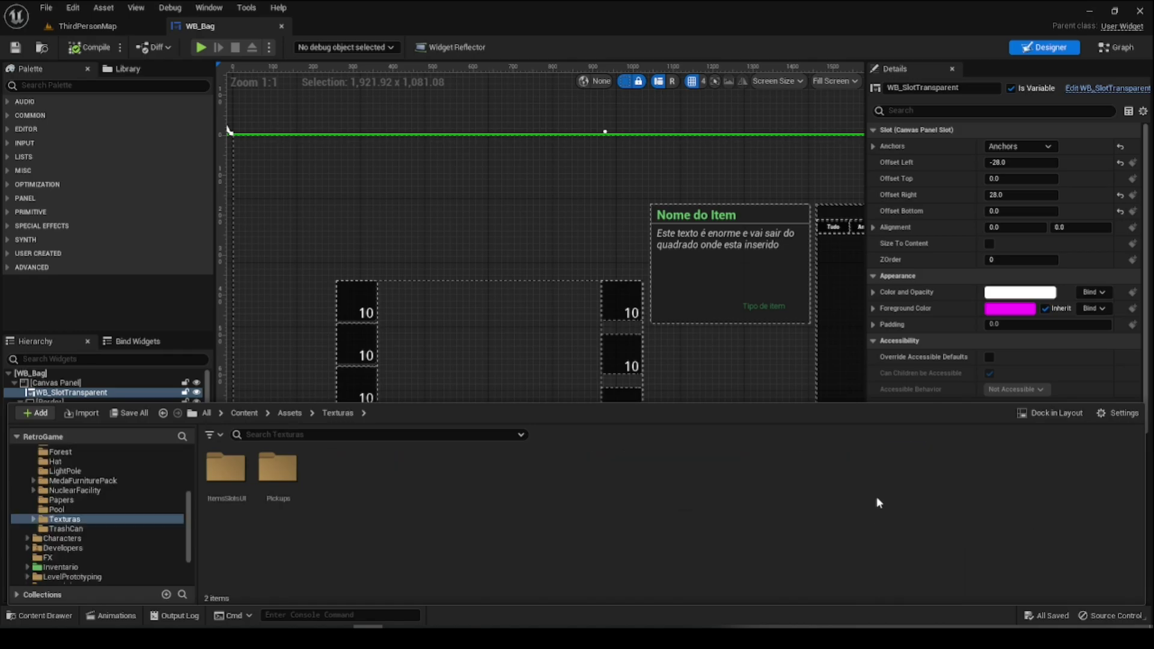
pyautogui.doubleClick(248, 472)
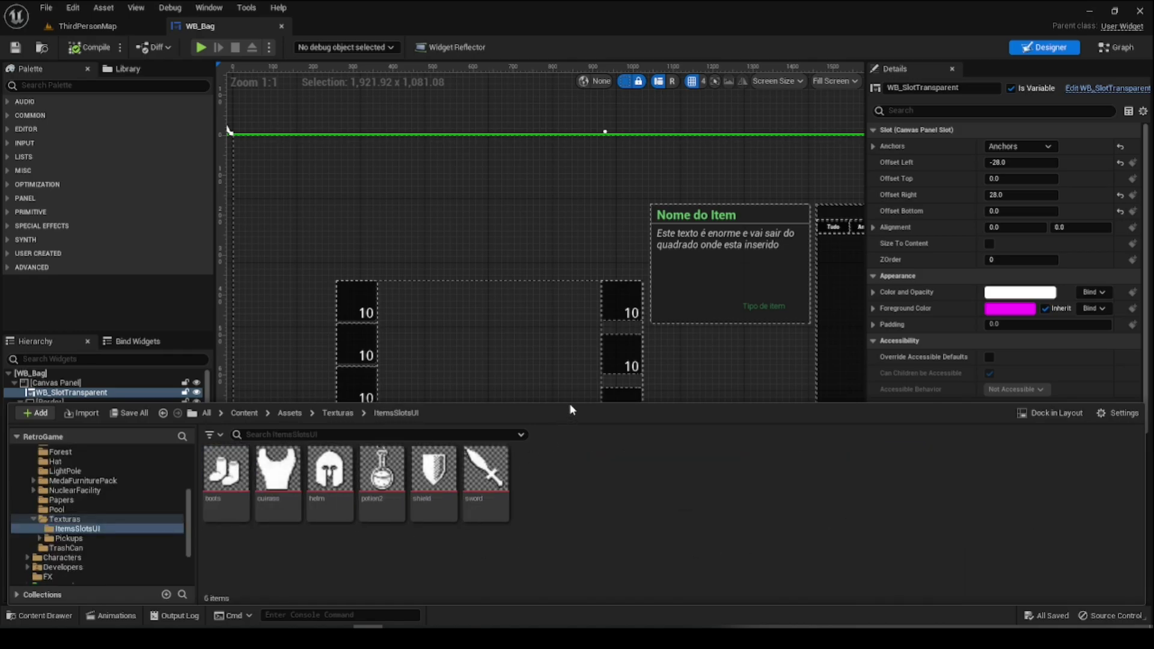
pyautogui.moveTo(571, 401); pyautogui.dragTo(580, 463)
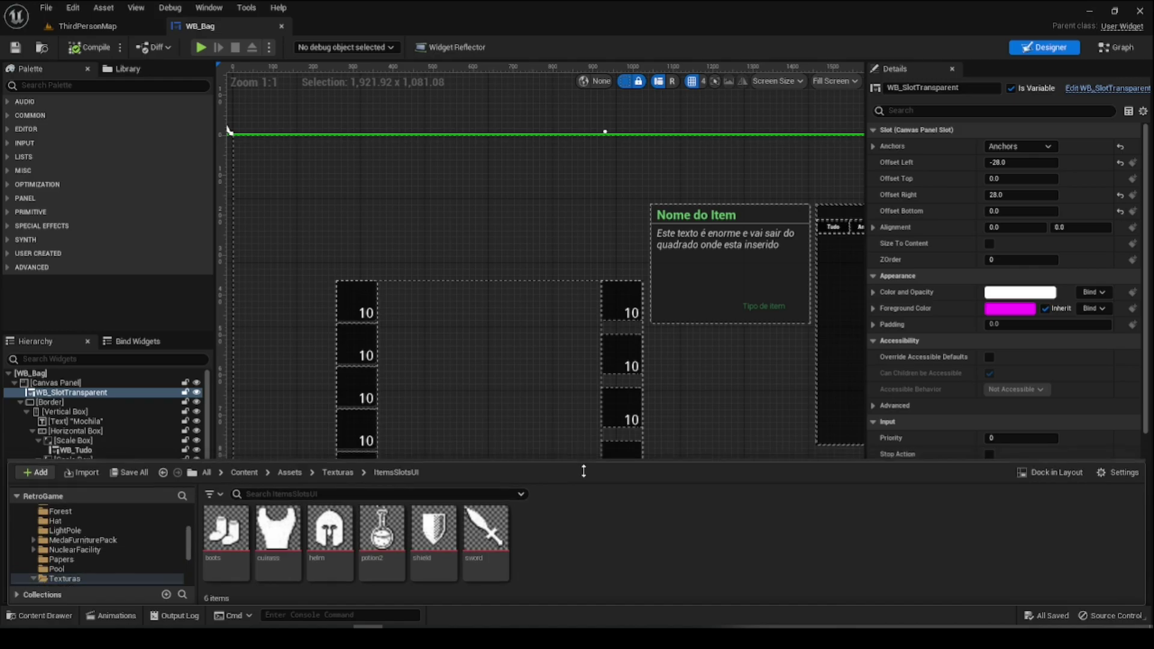
pyautogui.click(351, 302)
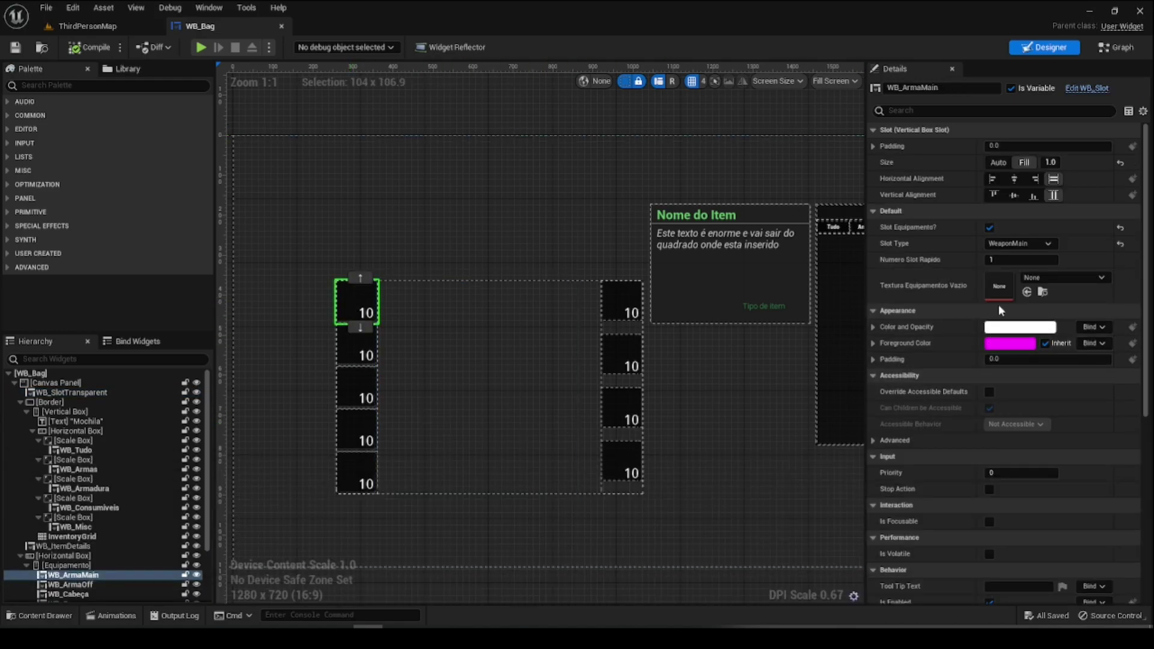
# - Assign sword, shield and helm as the empty-slot textures of WB_ArmaMain, WB_ArmaOff and WB_Cabeça
pyautogui.hotkey('ctrl', 'space')
pyautogui.moveTo(485, 532); pyautogui.dragTo(1015, 281)
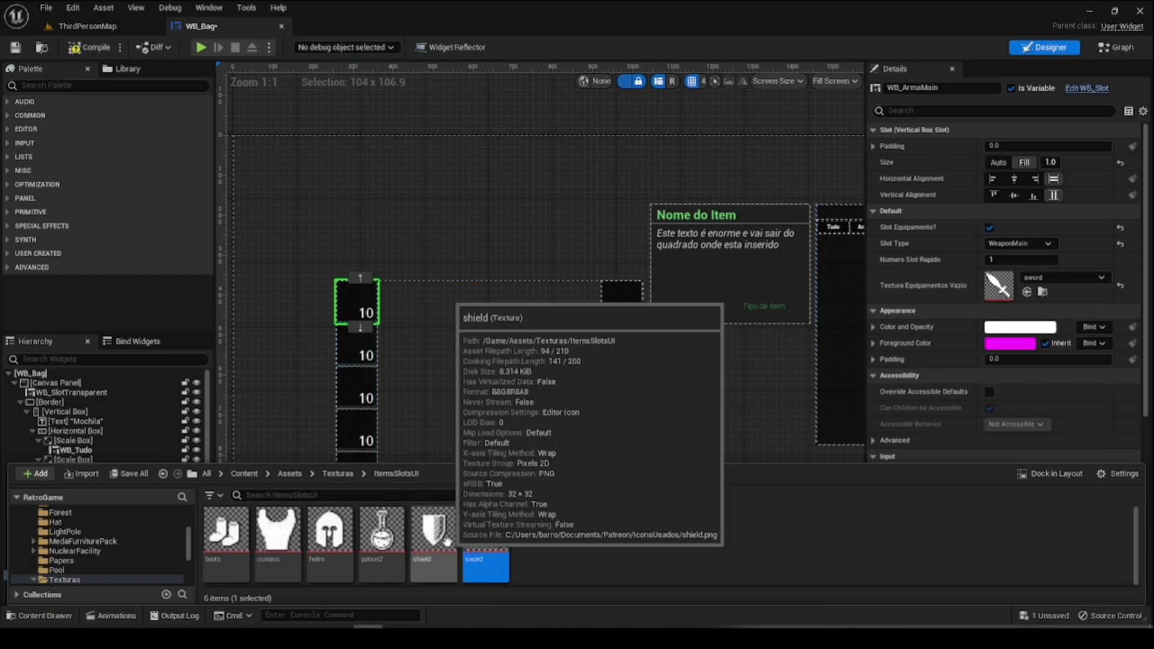
pyautogui.click(358, 352)
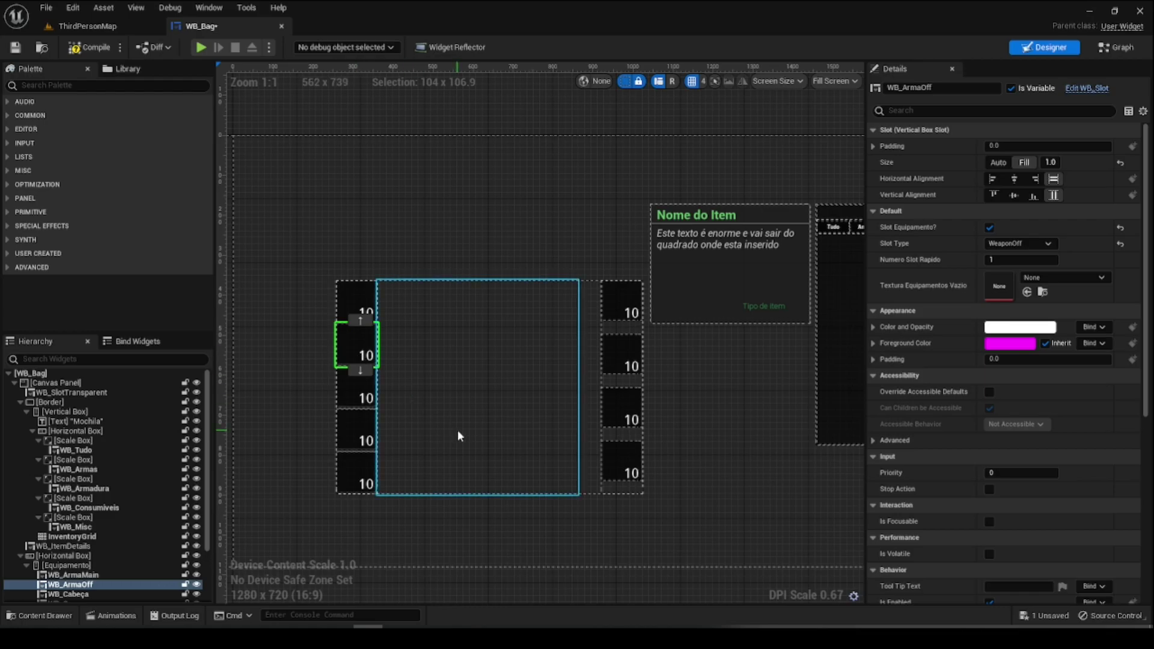
pyautogui.hotkey('ctrl', 'space')
pyautogui.moveTo(433, 532)
pyautogui.mouseDown()
pyautogui.moveTo(481, 491)
pyautogui.moveTo(1022, 284)
pyautogui.mouseUp()
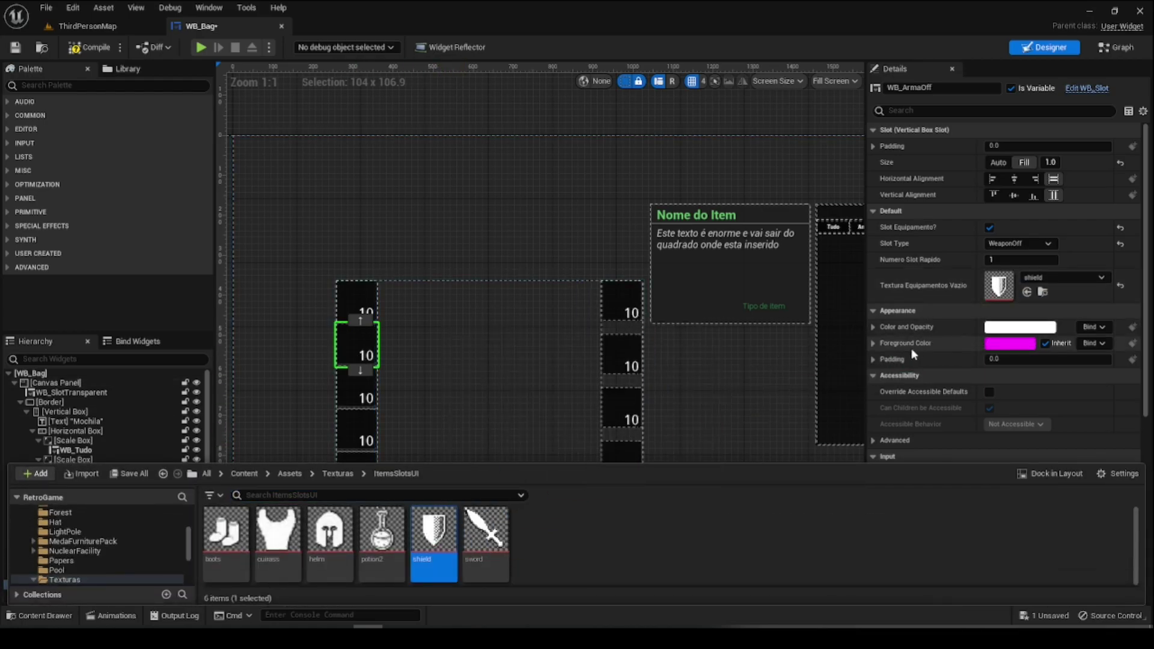
pyautogui.click(342, 388)
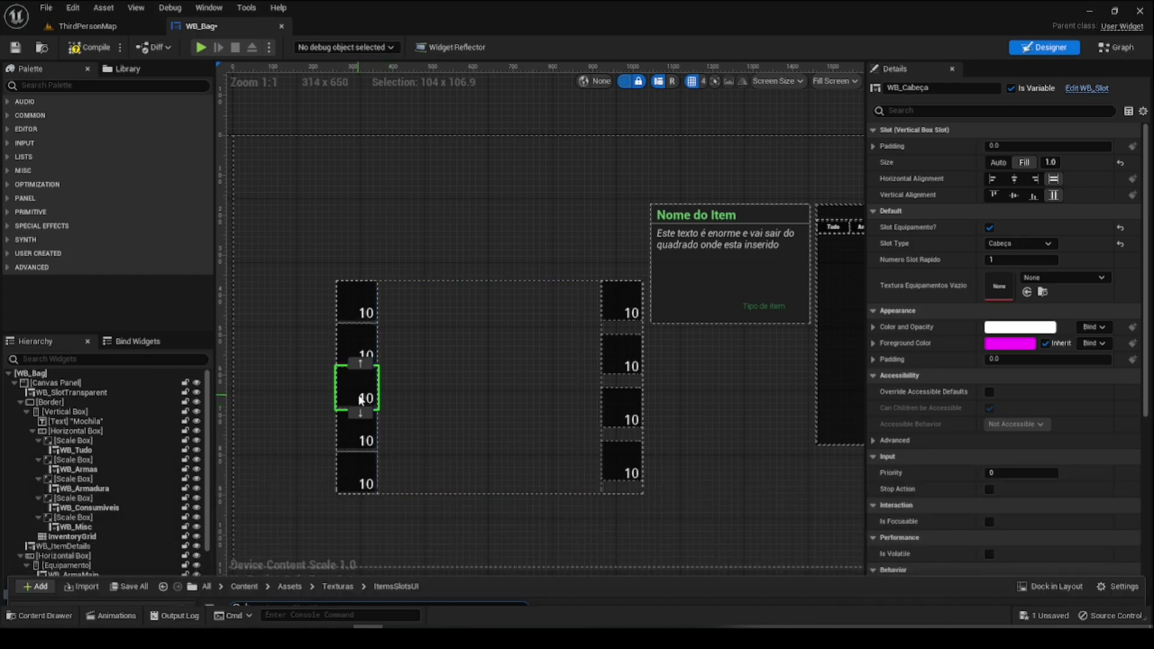
pyautogui.hotkey('ctrl', 'space')
pyautogui.moveTo(329, 529); pyautogui.dragTo(994, 279)
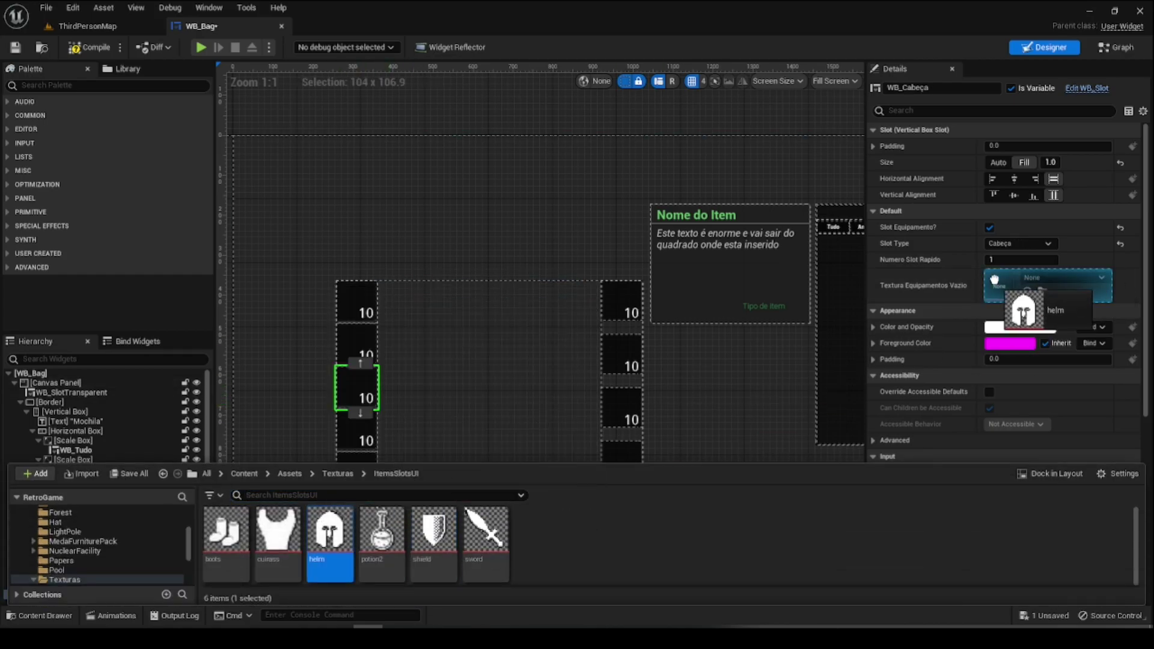
# - Assign cuirass to WB_Corpo and boots to WB_Pernas as their empty-slot textures
pyautogui.click(360, 442)
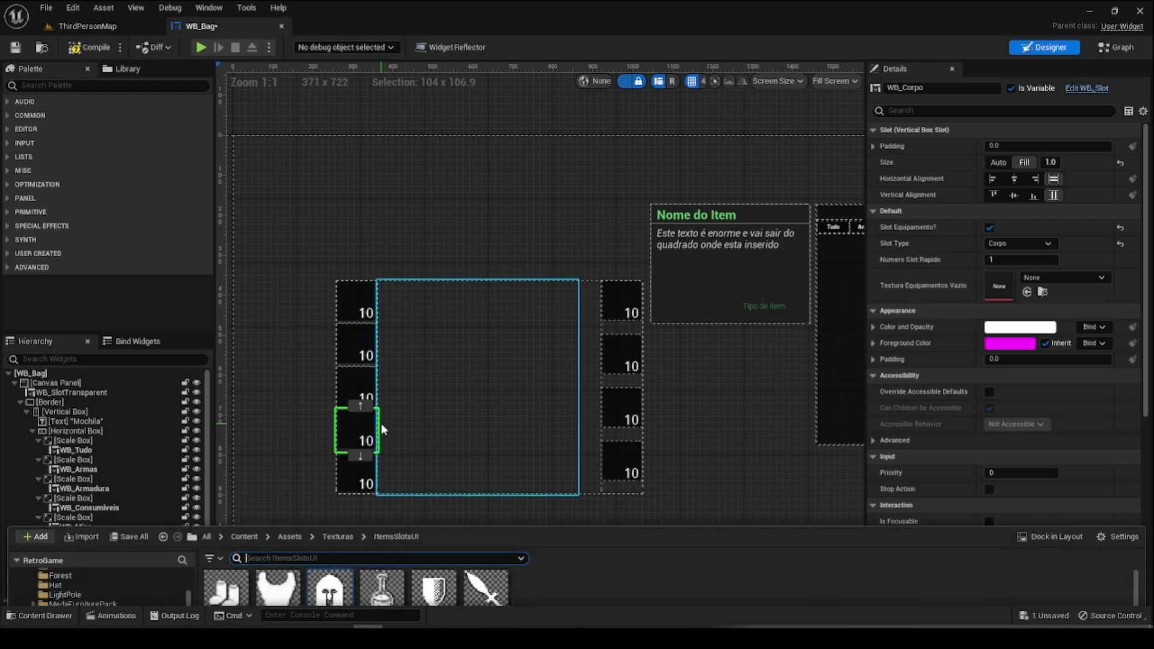
pyautogui.hotkey('ctrl', 'space')
pyautogui.moveTo(278, 529); pyautogui.dragTo(994, 283)
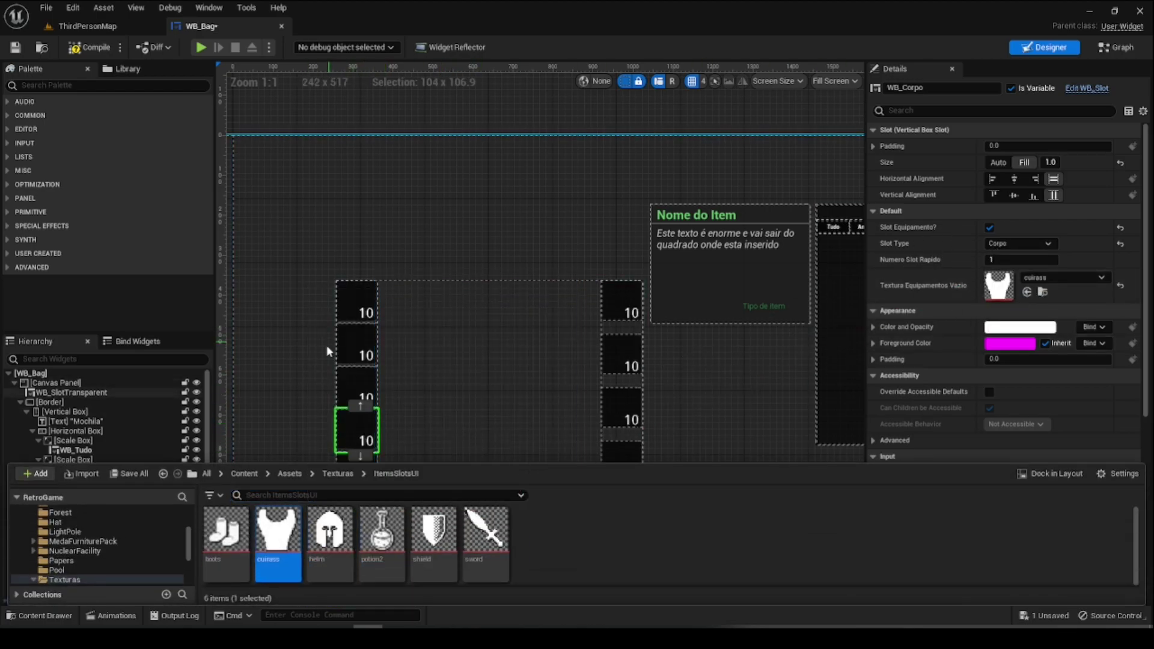
pyautogui.moveTo(326, 345); pyautogui.dragTo(345, 273, button='right')
pyautogui.click(383, 410)
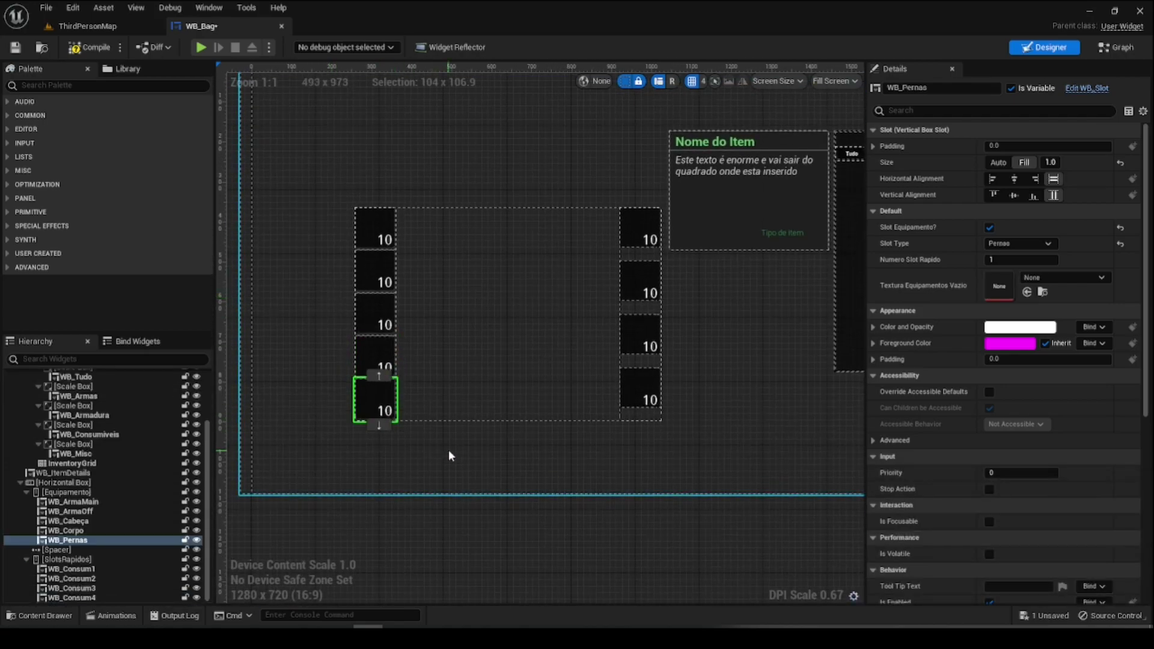
pyautogui.hotkey('ctrl', 'space')
pyautogui.moveTo(225, 531); pyautogui.dragTo(932, 265)
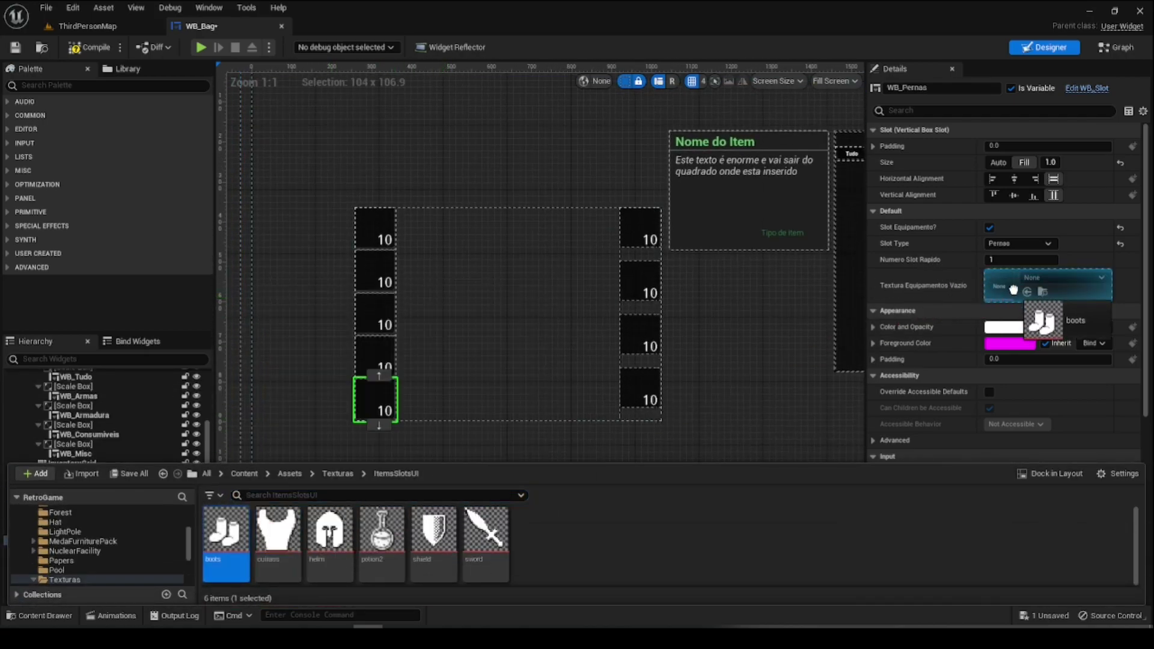
pyautogui.click(624, 247)
# - Drag potion2 onto Textura Equipamentos Vazio for WB_Consum1 through WB_Consum4, then save WB_Bag
pyautogui.hotkey('ctrl', 'space')
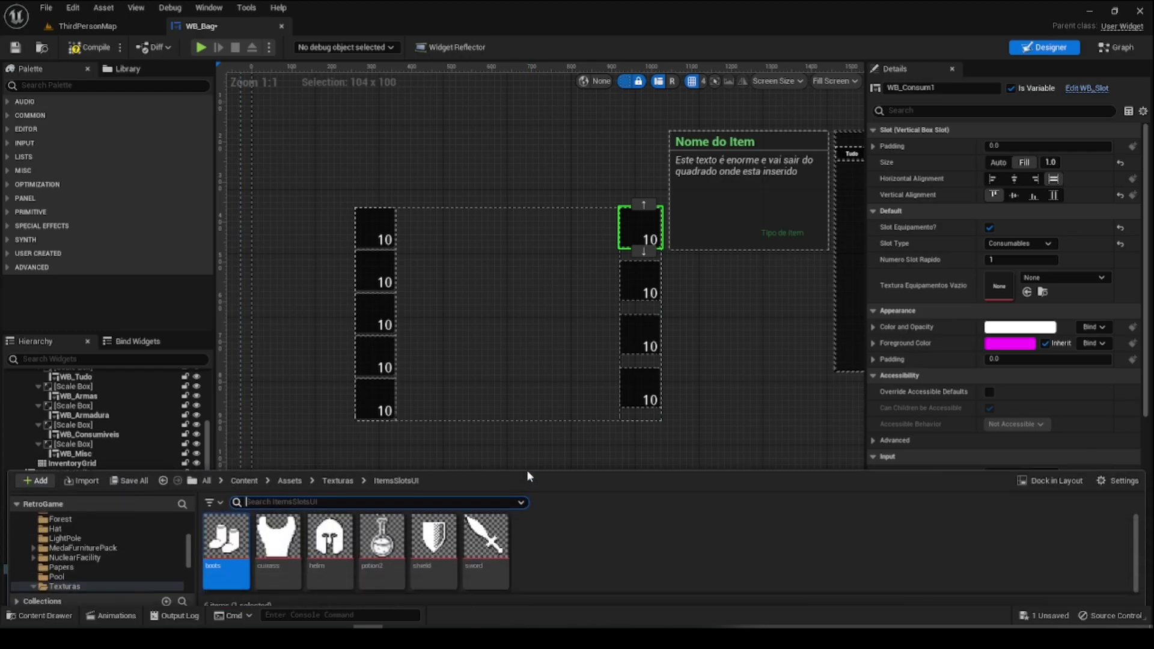
pyautogui.moveTo(381, 532)
pyautogui.mouseDown()
pyautogui.moveTo(631, 229)
pyautogui.moveTo(1028, 288)
pyautogui.mouseUp()
pyautogui.click(631, 288)
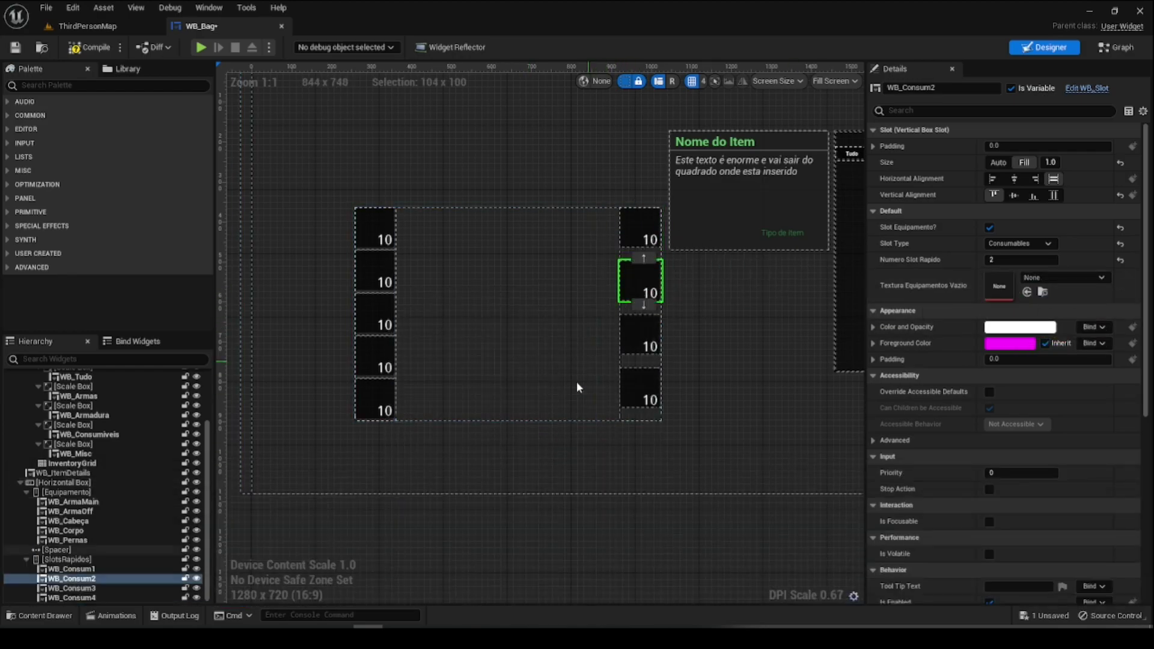
pyautogui.hotkey('ctrl', 'space')
pyautogui.moveTo(382, 535); pyautogui.dragTo(999, 286)
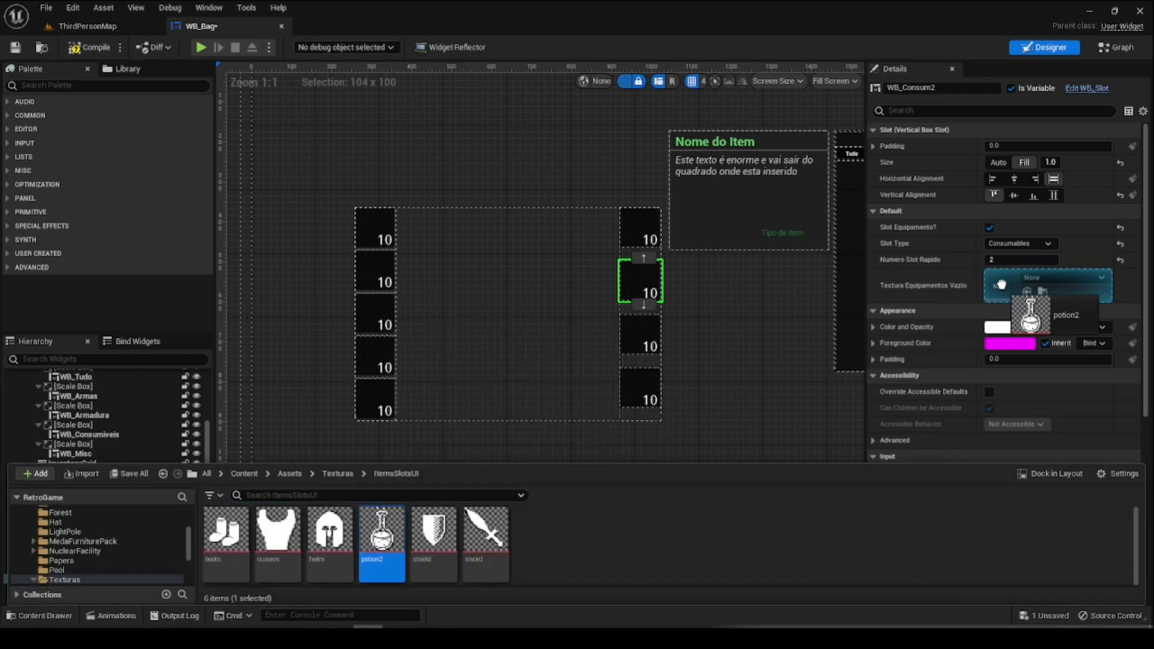
pyautogui.click(656, 344)
pyautogui.hotkey('ctrl', 'space')
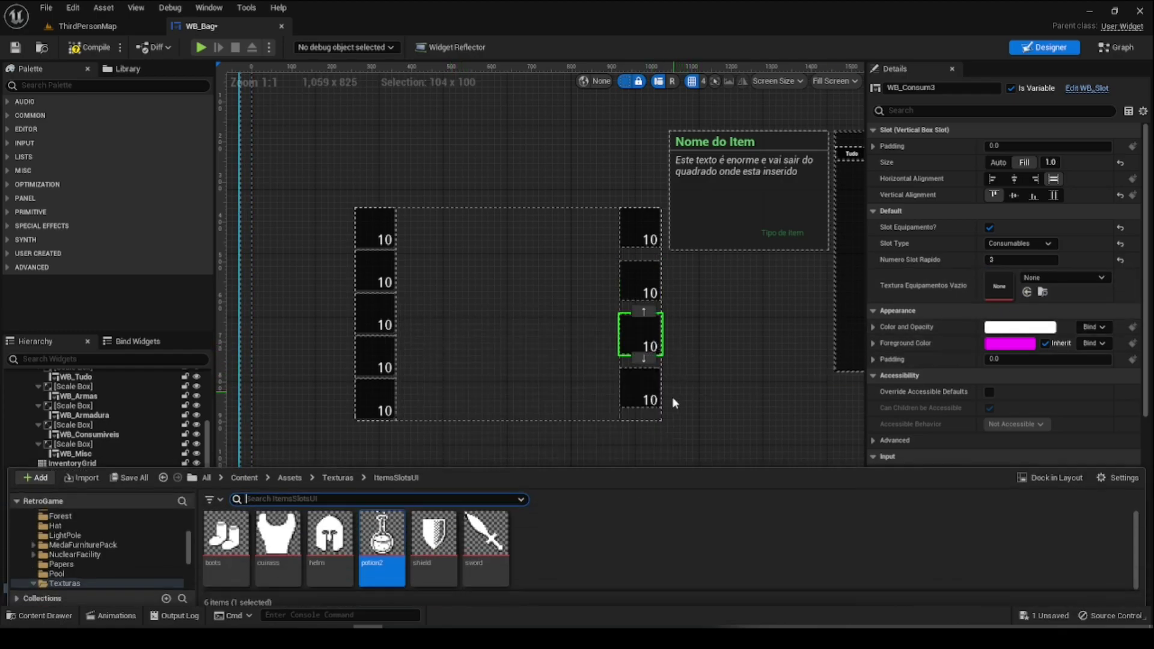
pyautogui.moveTo(382, 535)
pyautogui.mouseDown()
pyautogui.moveTo(561, 420)
pyautogui.moveTo(1025, 292)
pyautogui.mouseUp()
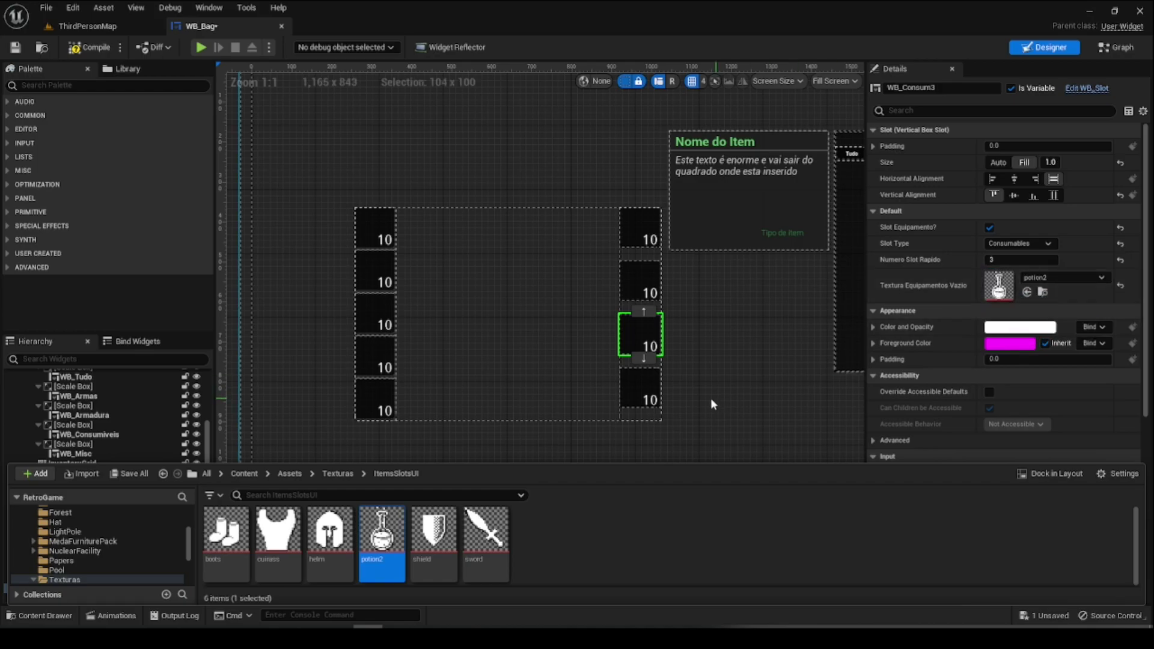
pyautogui.click(658, 396)
pyautogui.hotkey('ctrl', 'space')
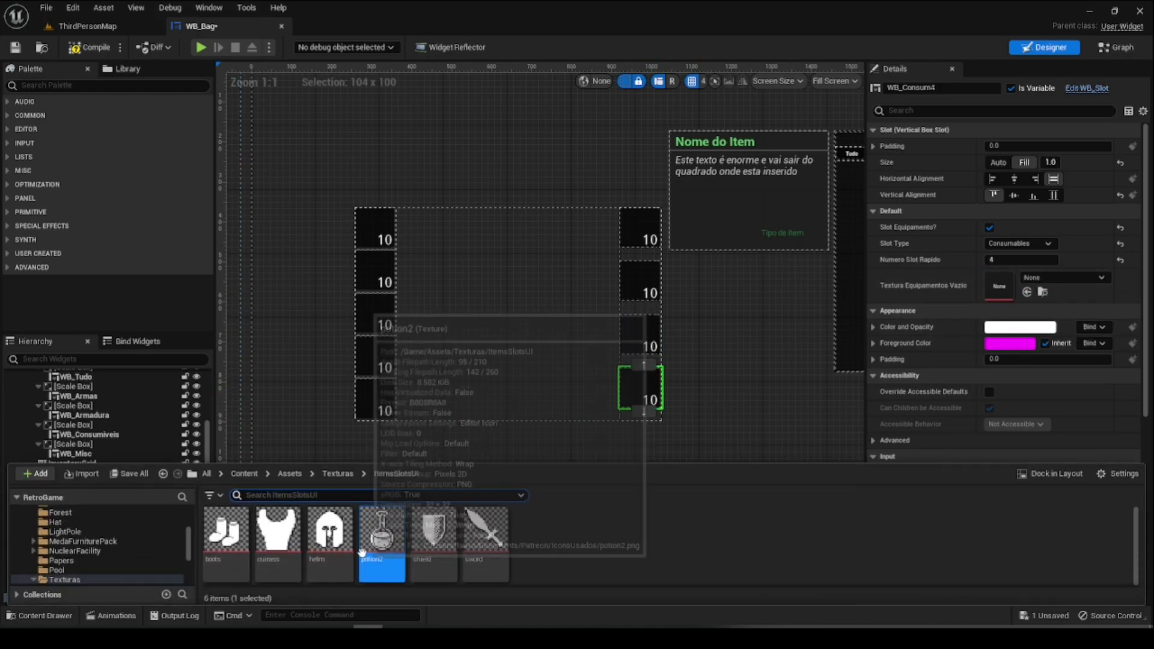
pyautogui.moveTo(382, 535)
pyautogui.mouseDown()
pyautogui.moveTo(812, 351)
pyautogui.moveTo(1025, 288)
pyautogui.mouseUp()
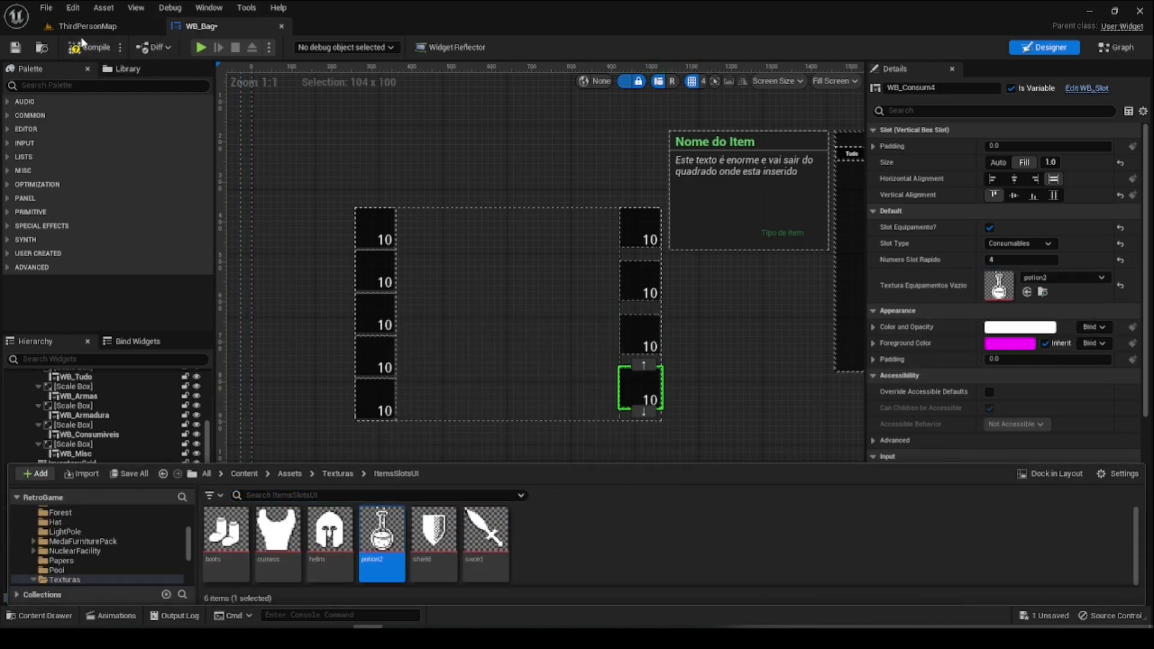
pyautogui.click(17, 48)
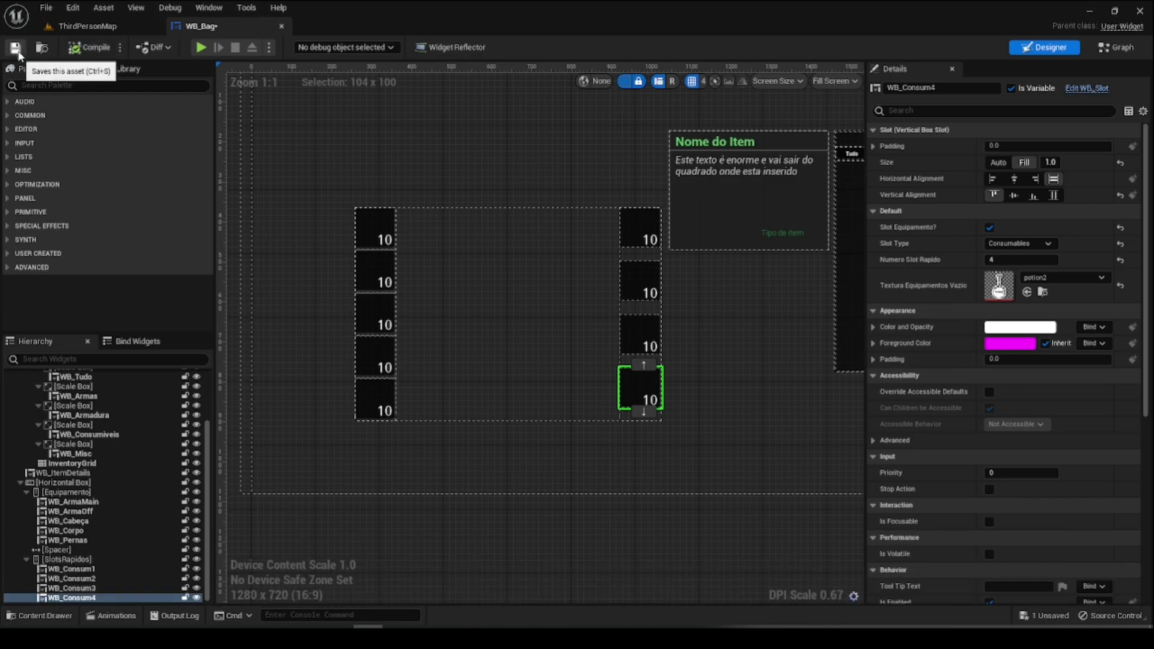
# - Play ThirdPersonMap, open the Mochila inventory with I, inspect the placeholder icons, then stop
pyautogui.click(67, 27)
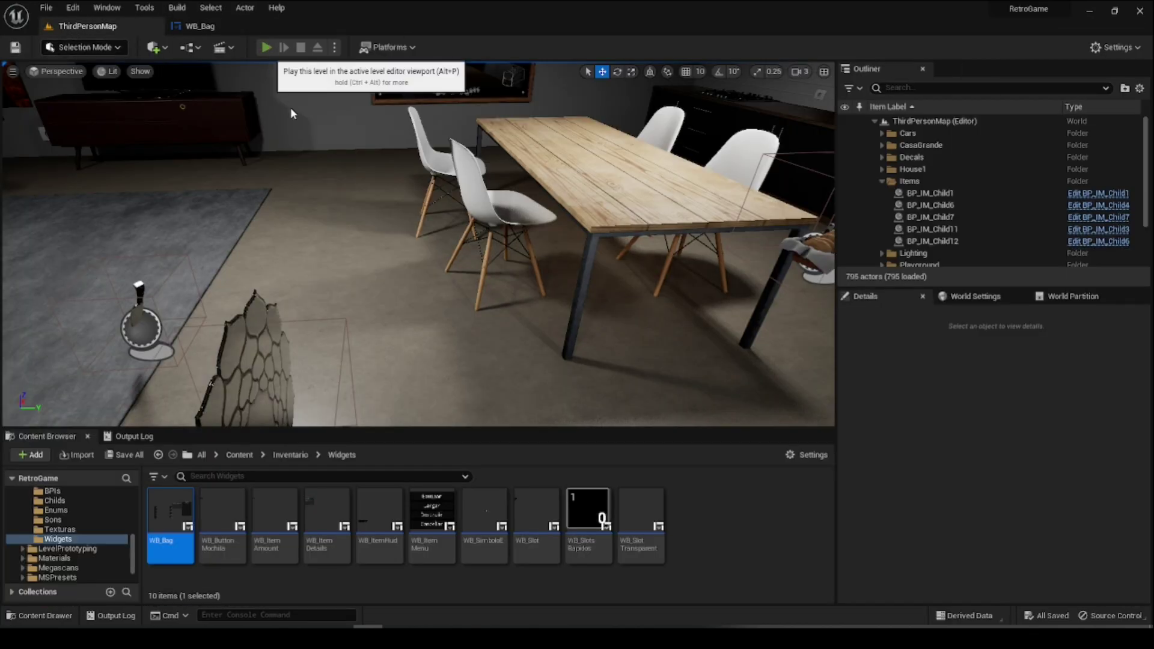
pyautogui.hotkey('alt', 'p')
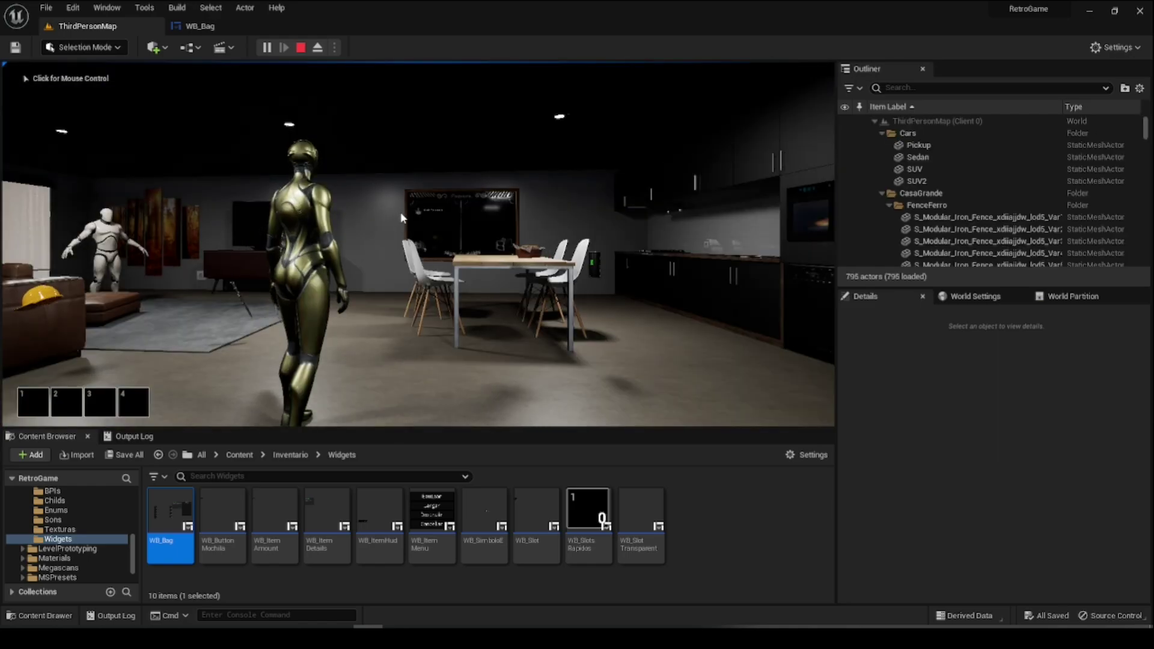
pyautogui.click(423, 258)
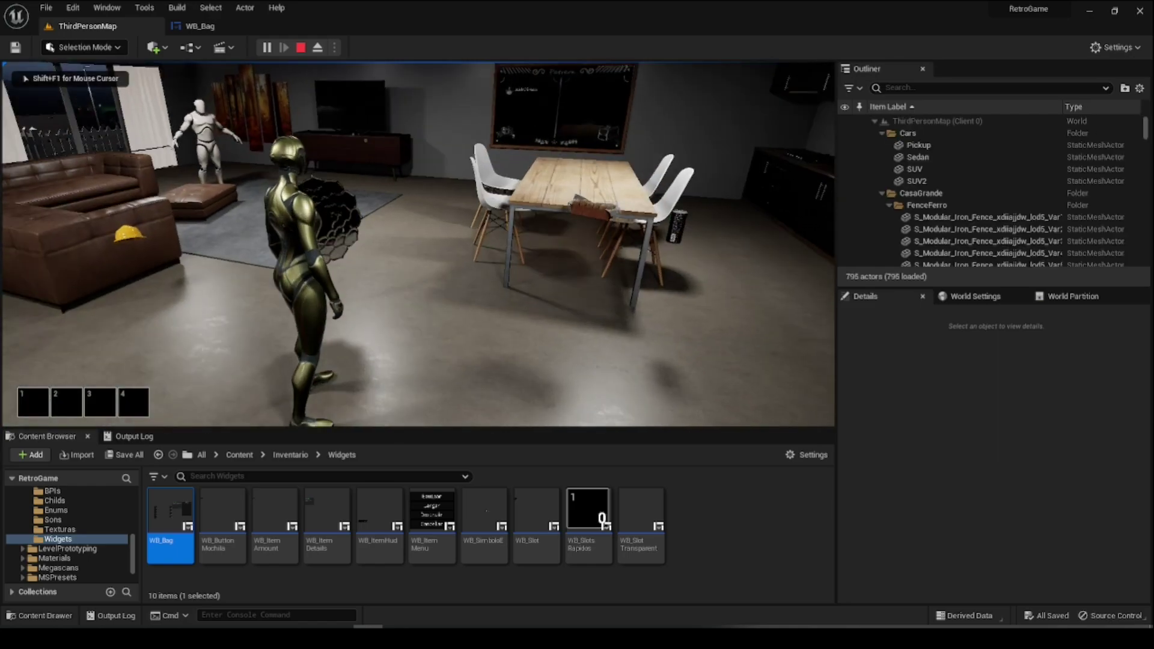
pyautogui.press('i')
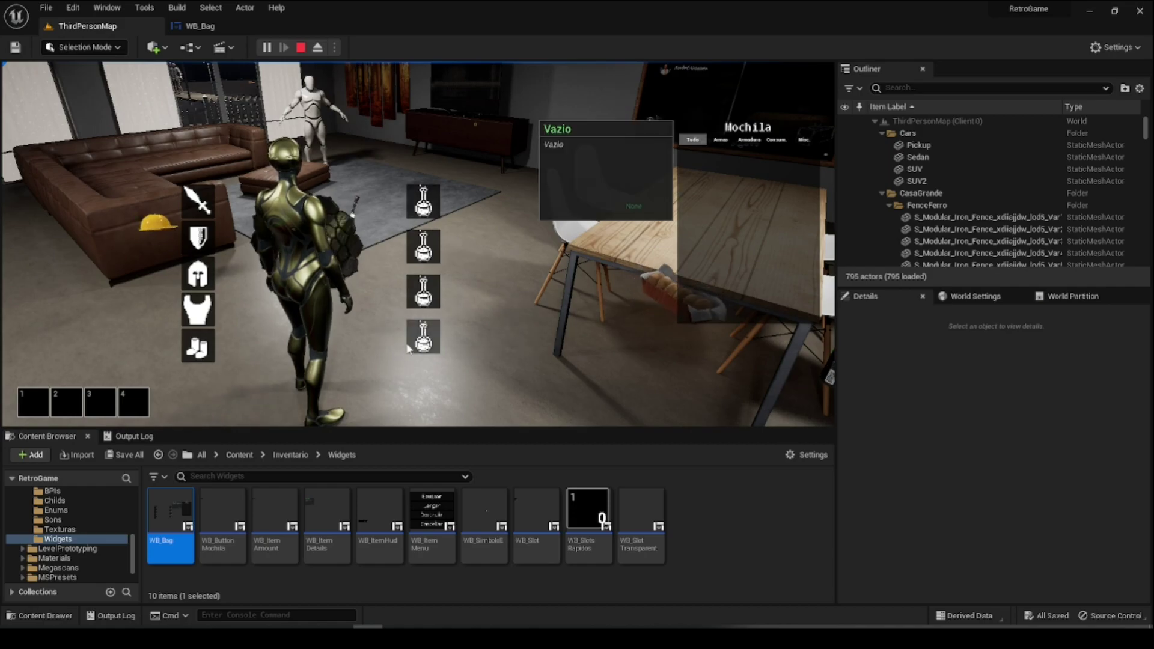
pyautogui.moveTo(263, 166); pyautogui.dragTo(334, 231)
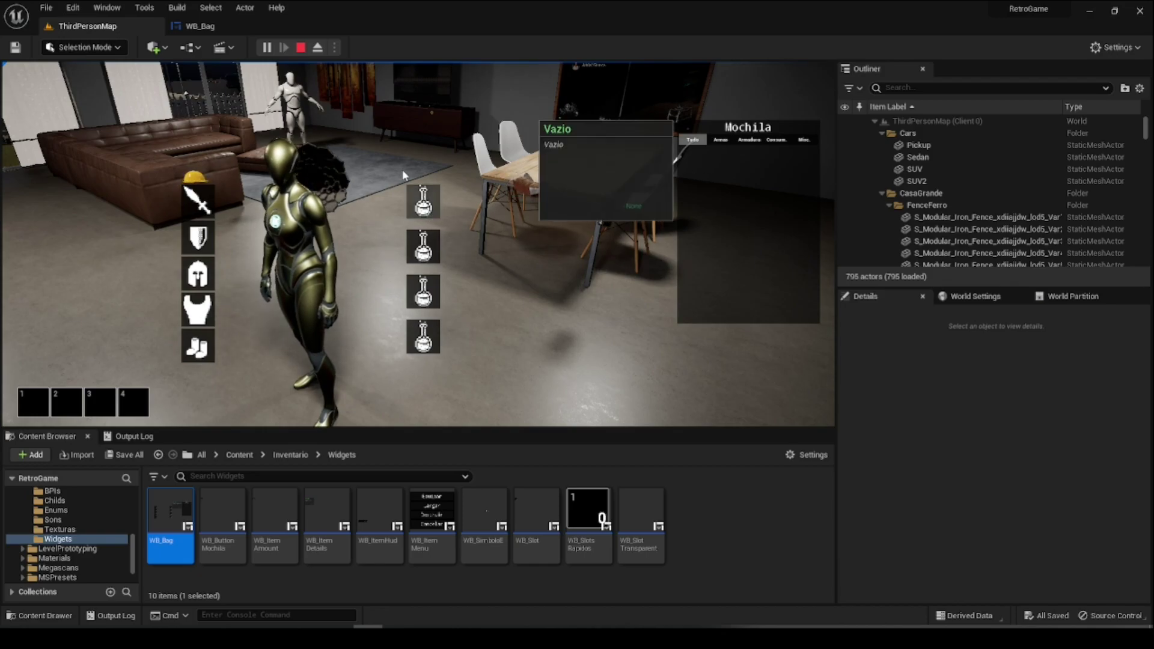
pyautogui.click(301, 47)
# - Browse the Content Browser to Inventario > Widgets and pick the WB_Slot widget asset
pyautogui.click(230, 28)
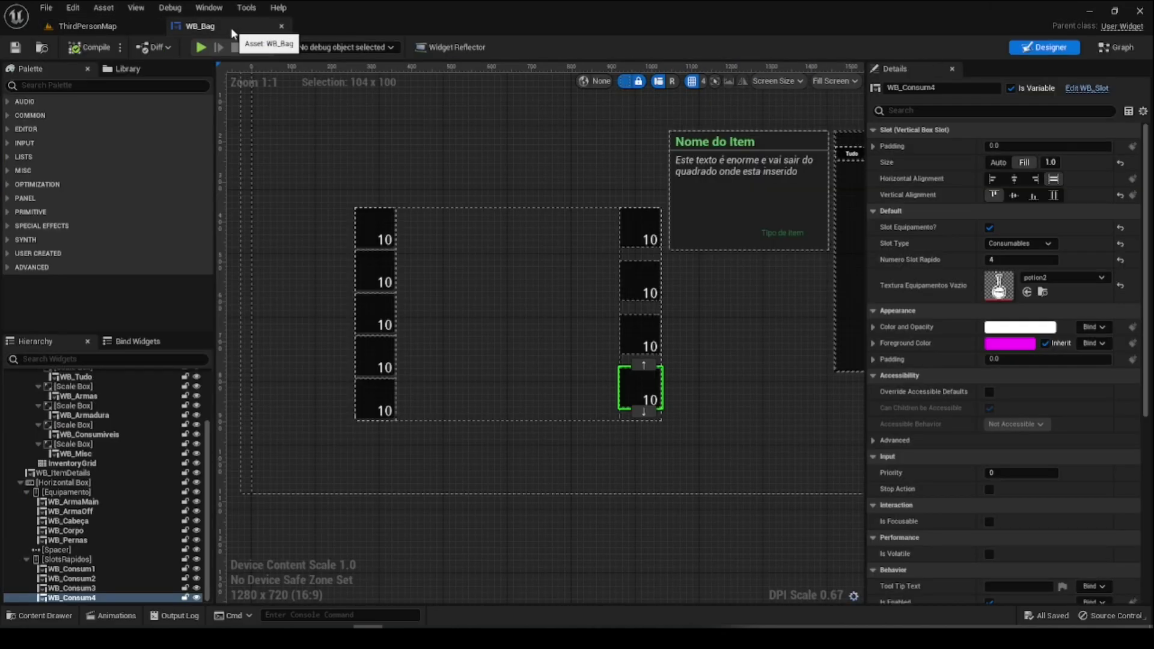
pyautogui.click(87, 26)
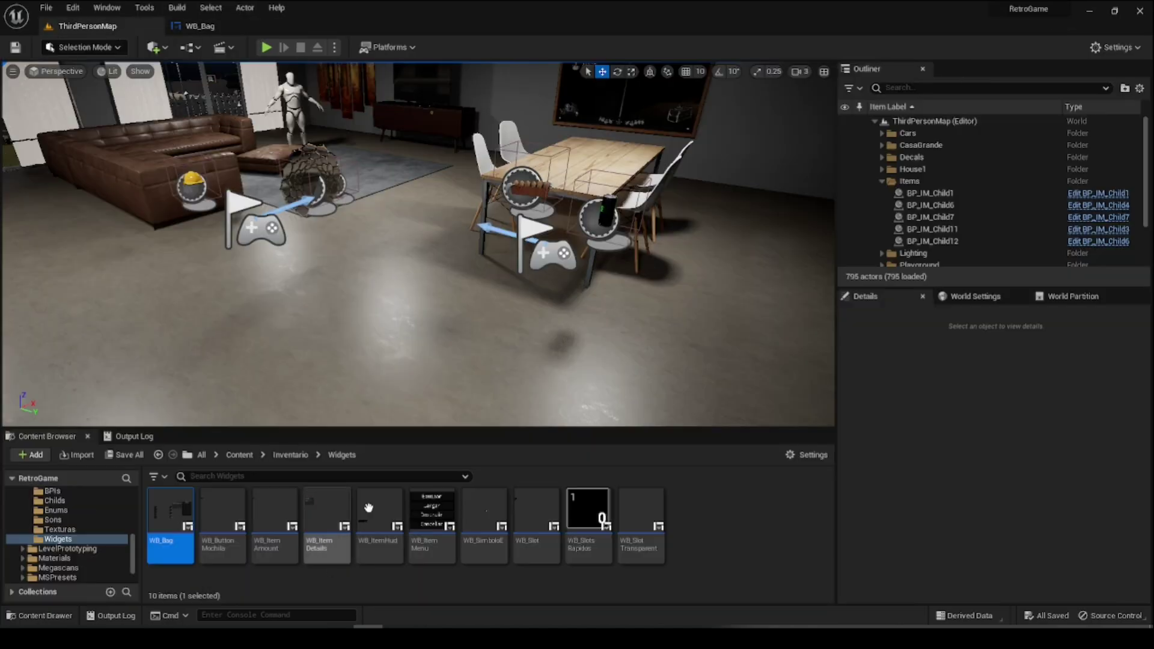
pyautogui.click(288, 460)
pyautogui.doubleClick(421, 512)
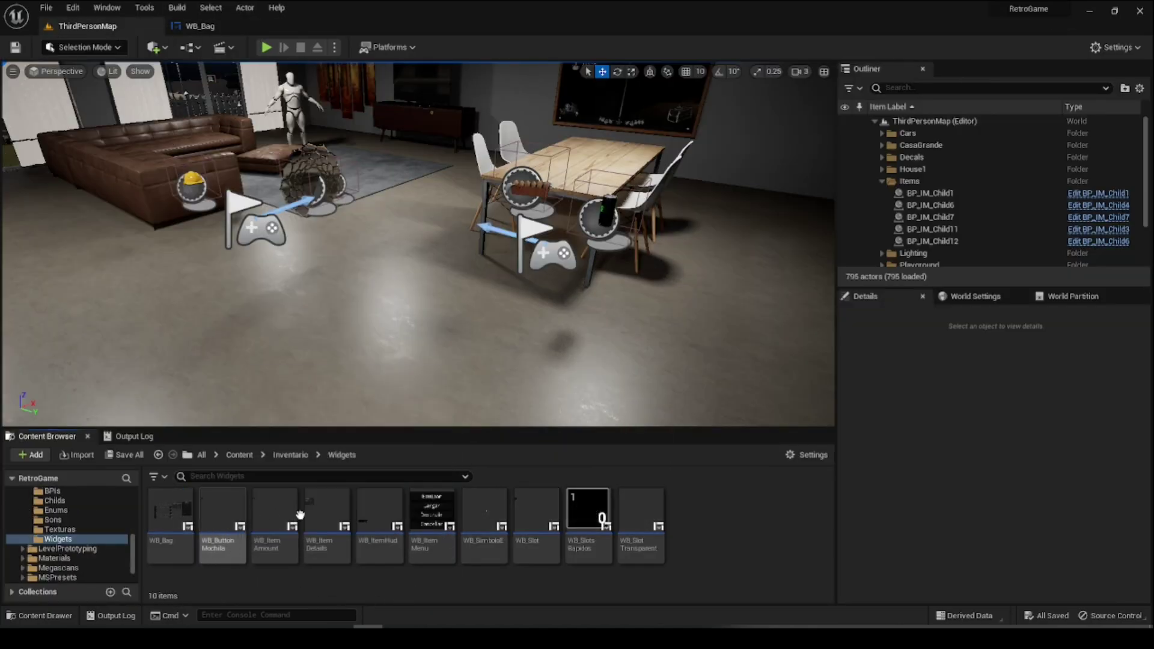
pyautogui.click(541, 511)
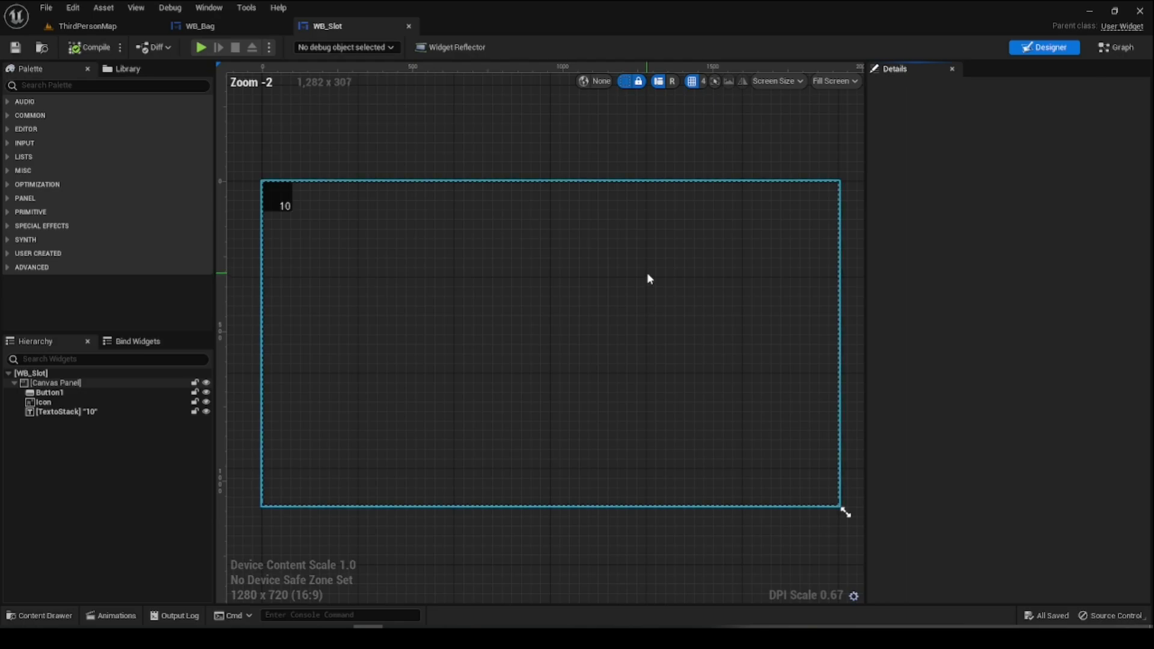
# - In the WB_Slot graph, shift the Set Brush from Texture node rightward to make room
pyautogui.click(1101, 53)
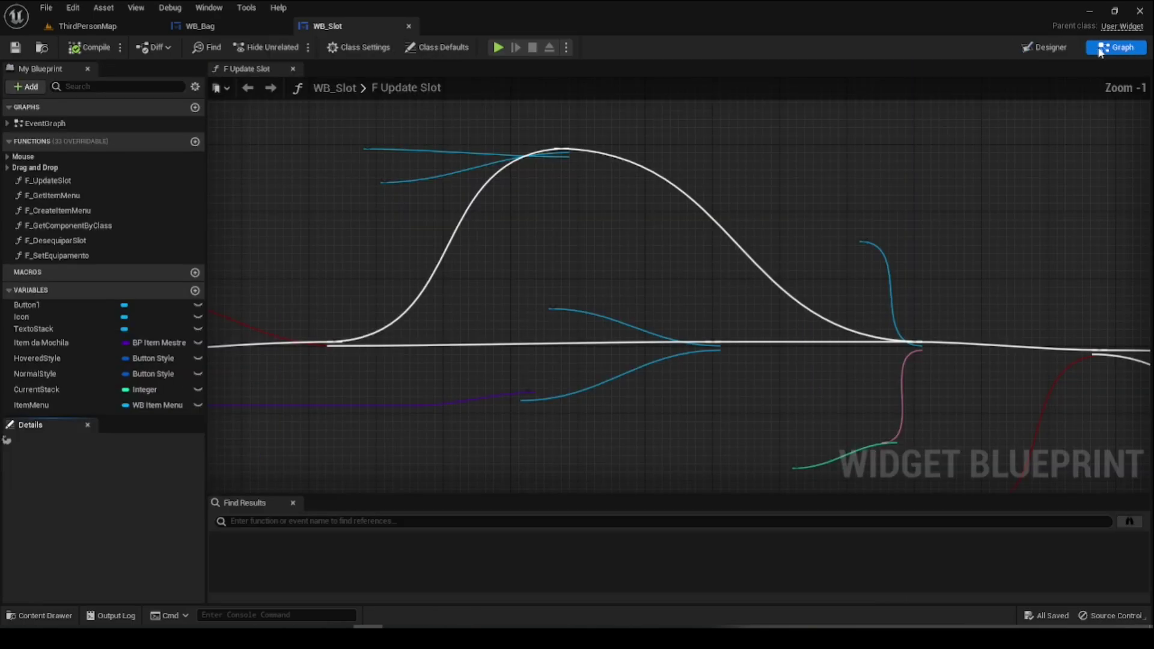
pyautogui.scroll(-3, 674, 242)
pyautogui.scroll(-3, 621, 265)
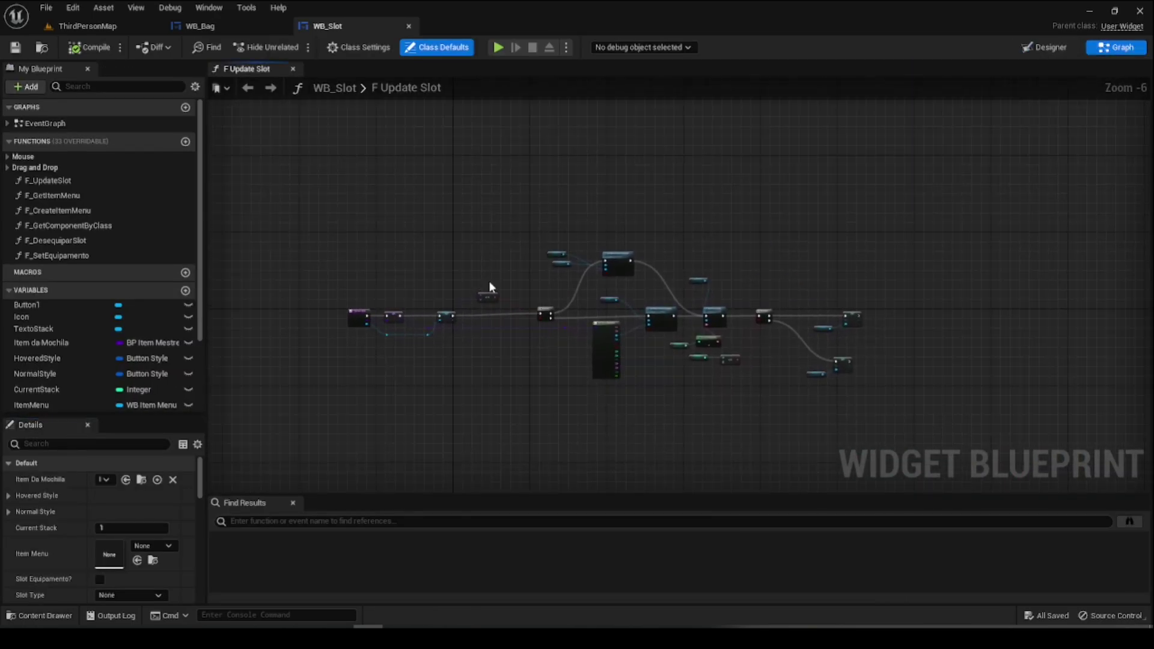
pyautogui.scroll(3, 529, 278)
pyautogui.click(747, 204)
pyautogui.moveTo(748, 204); pyautogui.dragTo(792, 205)
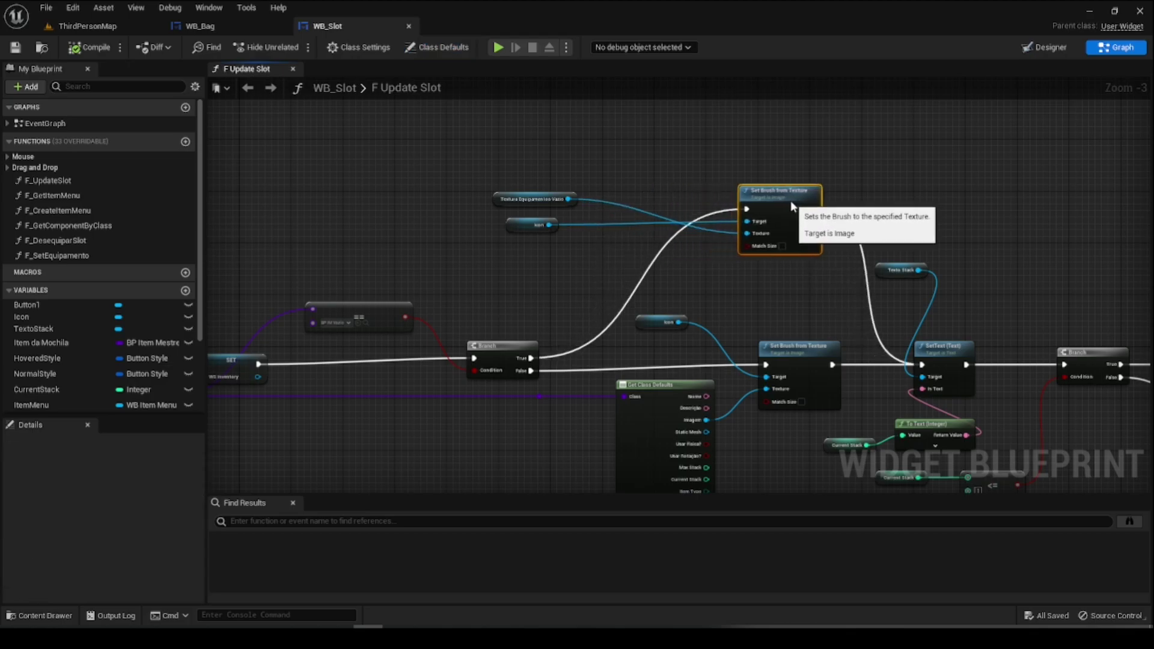
# - Add a Set Color and Opacity node for Icon between Branch True and Set Brush from Texture
pyautogui.moveTo(547, 353); pyautogui.dragTo(547, 228)
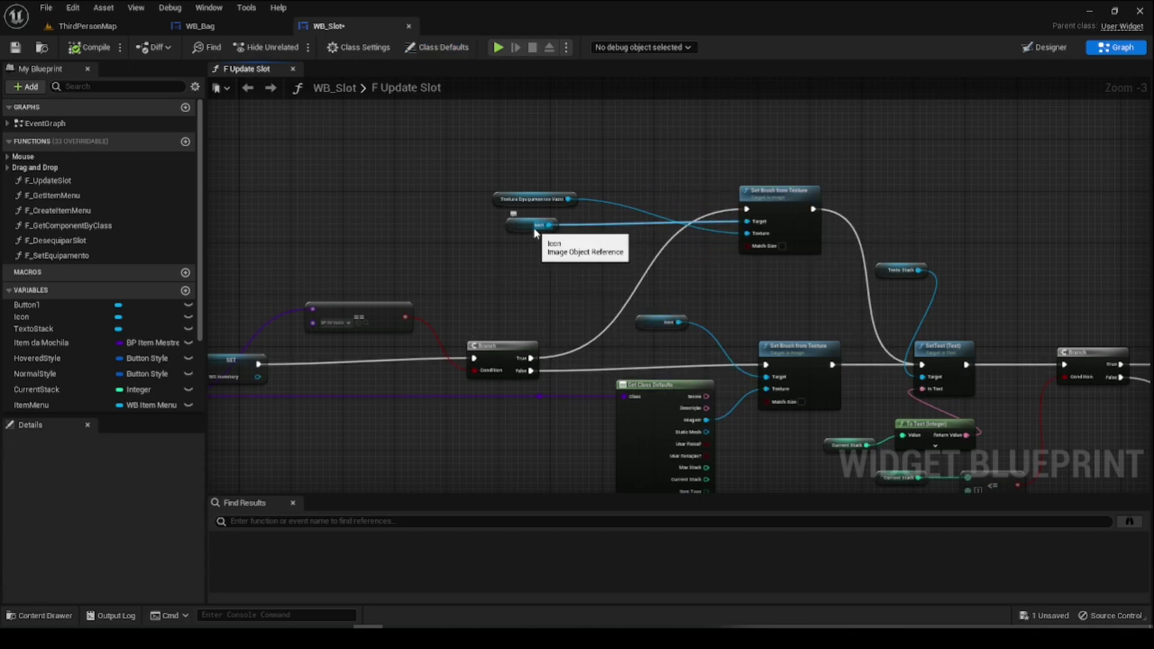
pyautogui.moveTo(548, 233); pyautogui.dragTo(479, 272, button='right')
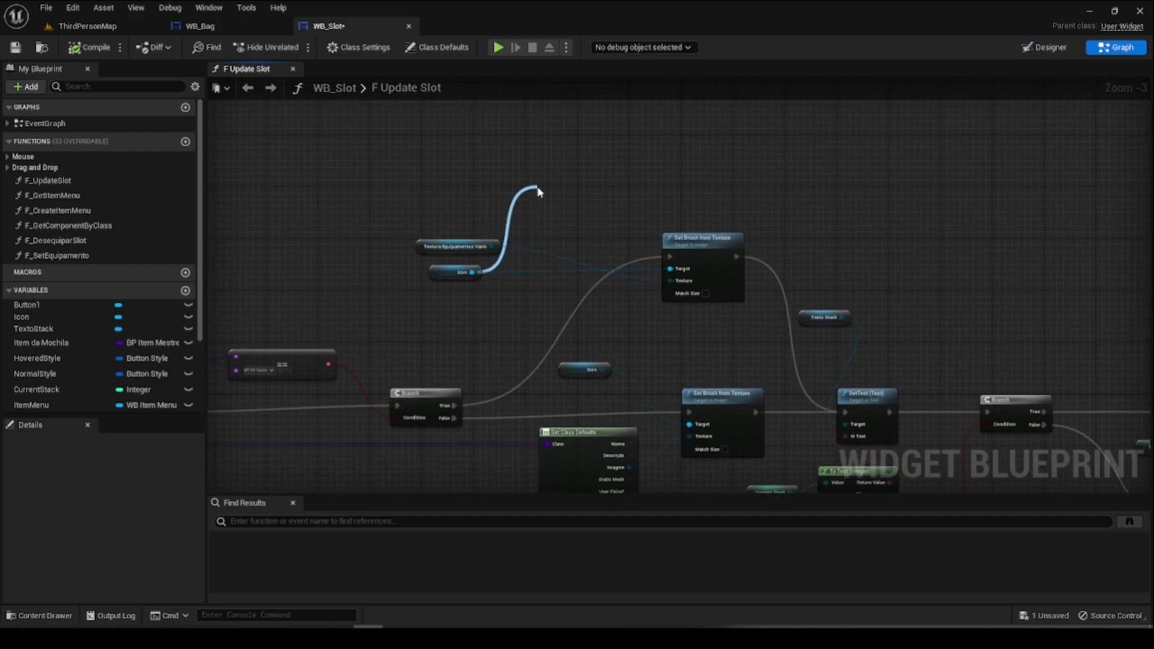
pyautogui.moveTo(477, 277); pyautogui.dragTo(539, 191)
pyautogui.write('set colo')
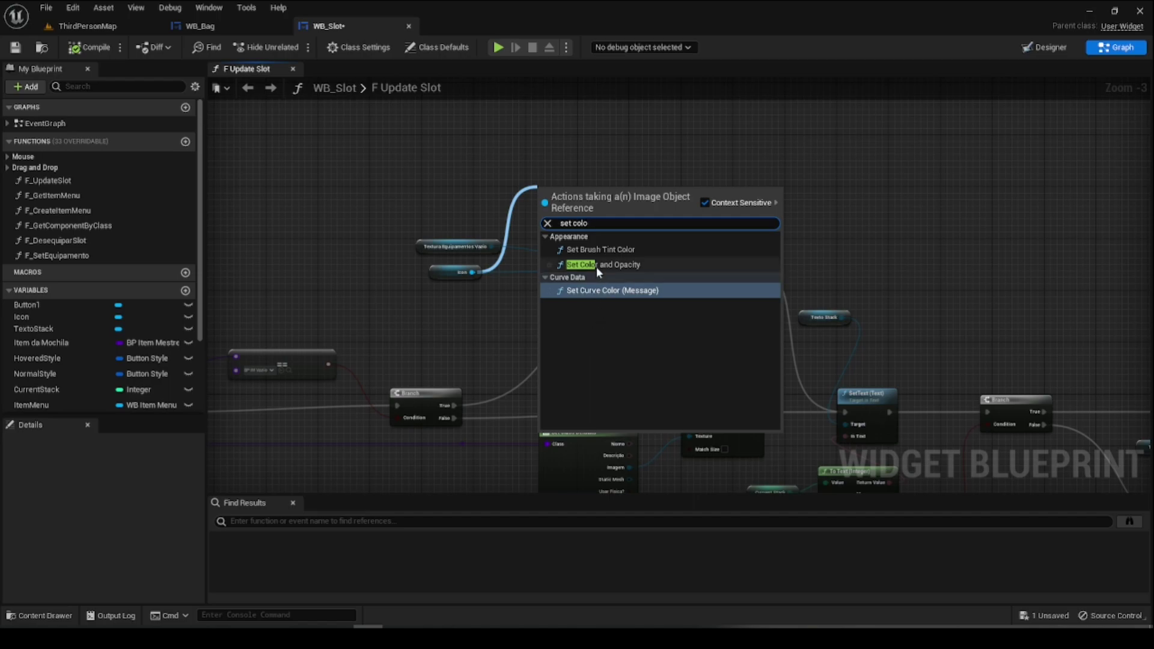
pyautogui.click(595, 264)
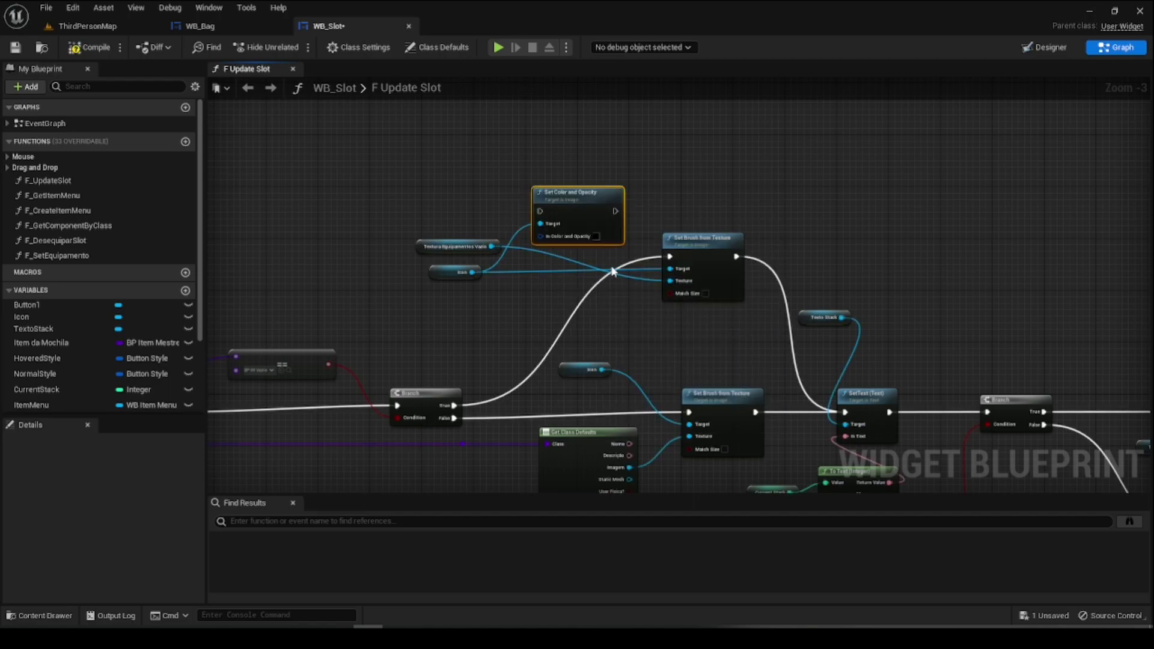
pyautogui.moveTo(455, 405); pyautogui.dragTo(547, 250)
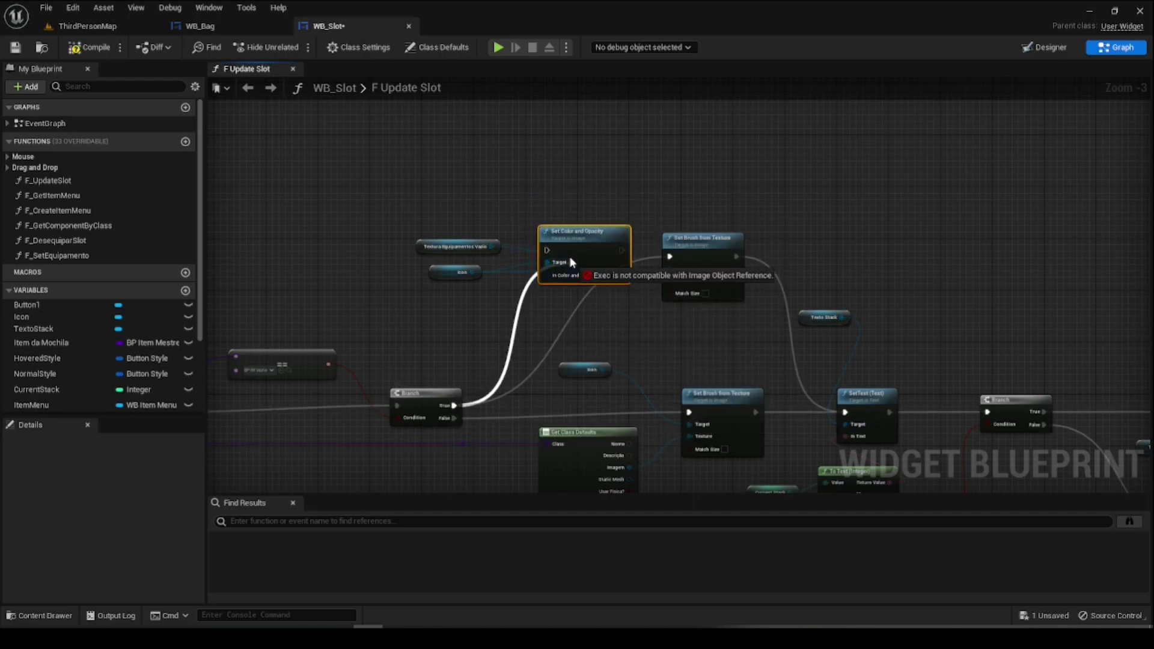
pyautogui.moveTo(621, 250); pyautogui.dragTo(670, 256)
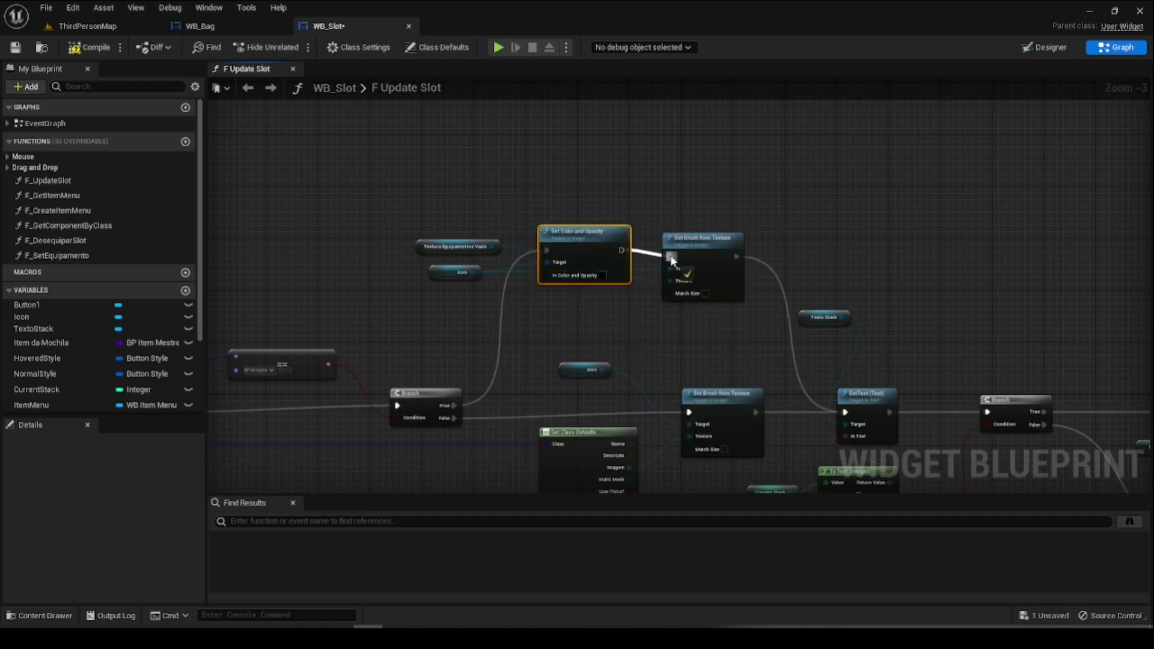
pyautogui.moveTo(593, 240); pyautogui.dragTo(593, 253)
pyautogui.moveTo(557, 188); pyautogui.dragTo(681, 341)
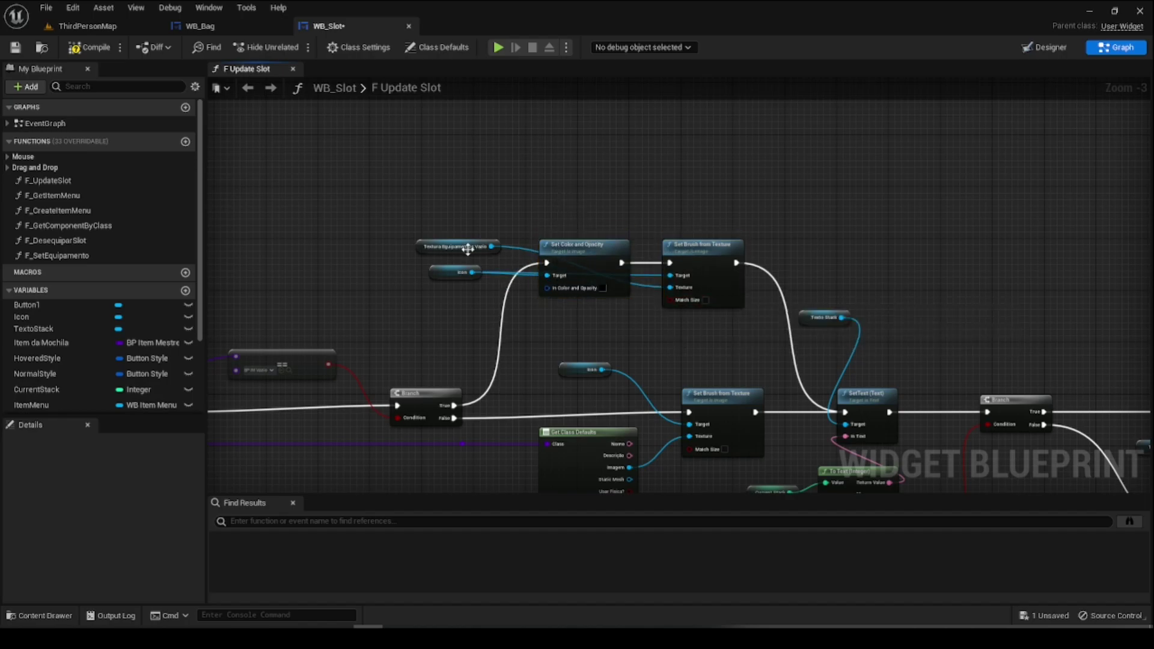
# - Move the TexturaEquipamentosVazio and Icon nodes up and tidy the Icon wire with a reroute point
pyautogui.moveTo(434, 247); pyautogui.dragTo(557, 175)
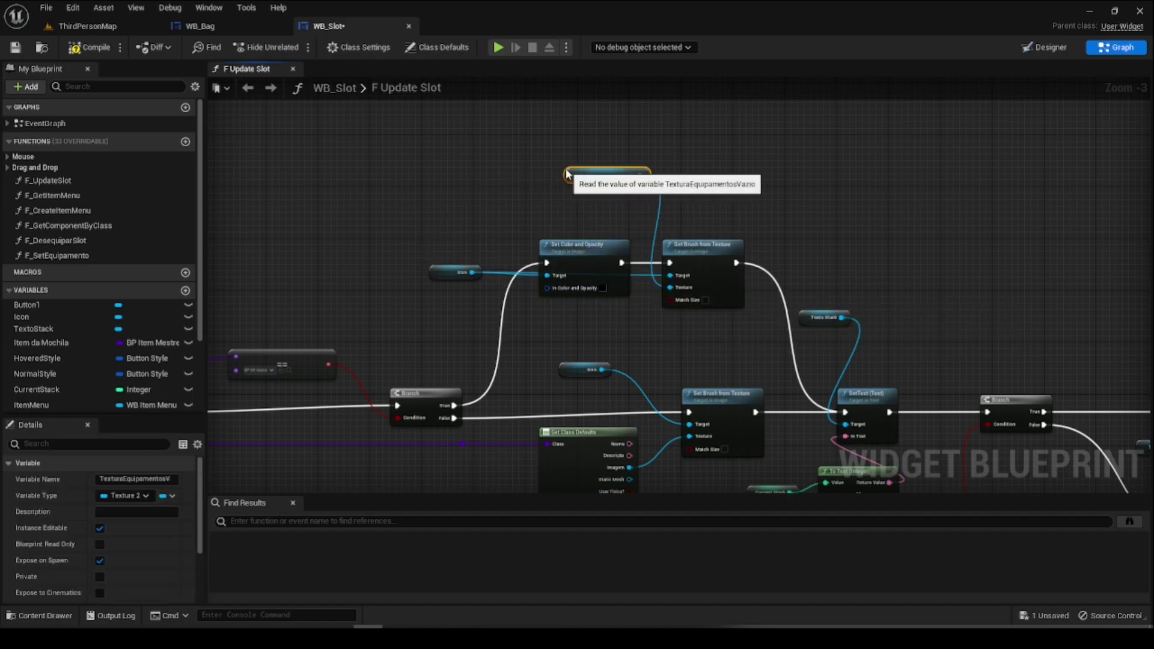
pyautogui.moveTo(442, 274); pyautogui.dragTo(414, 215)
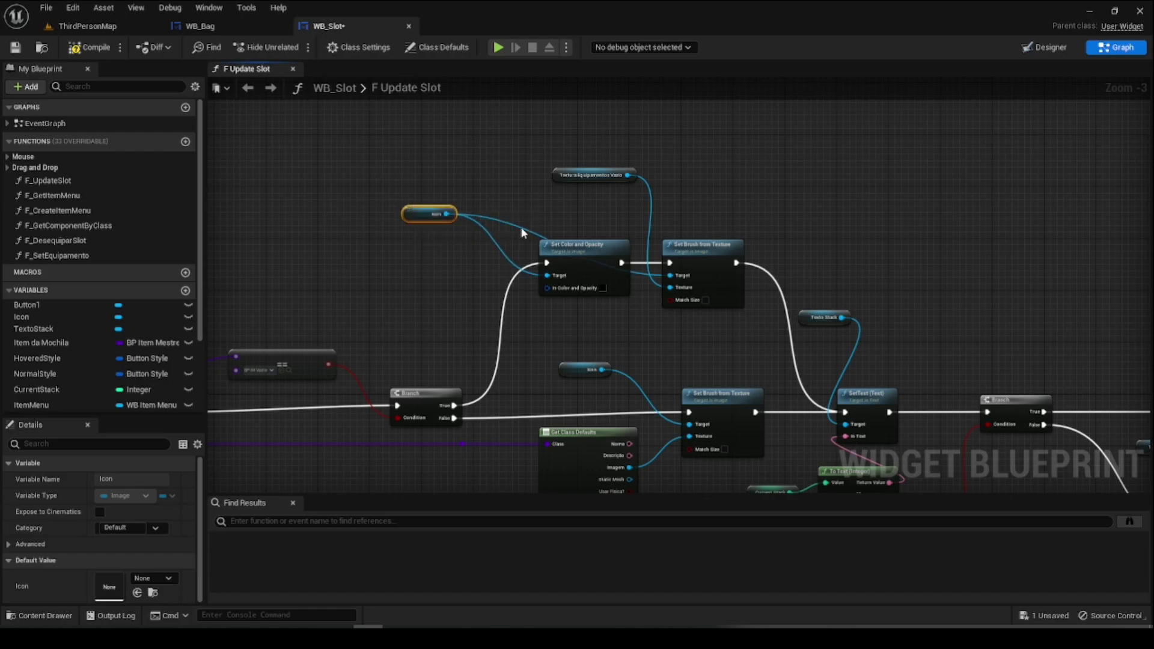
pyautogui.doubleClick(522, 227)
pyautogui.moveTo(522, 227); pyautogui.dragTo(613, 207)
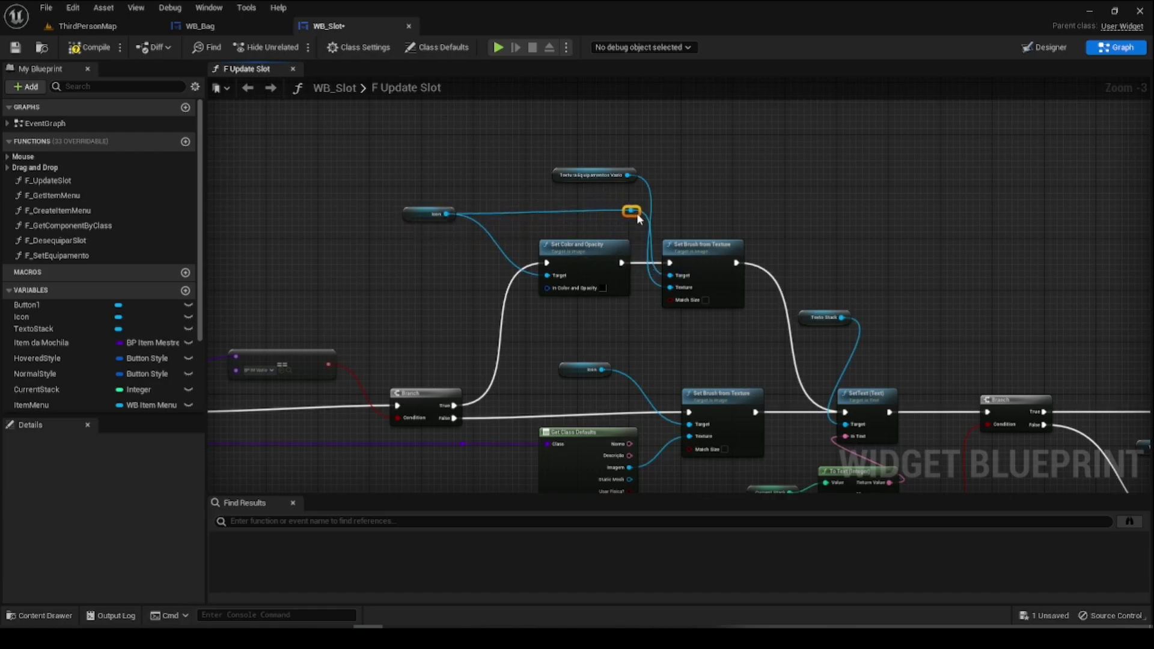
pyautogui.click(636, 264)
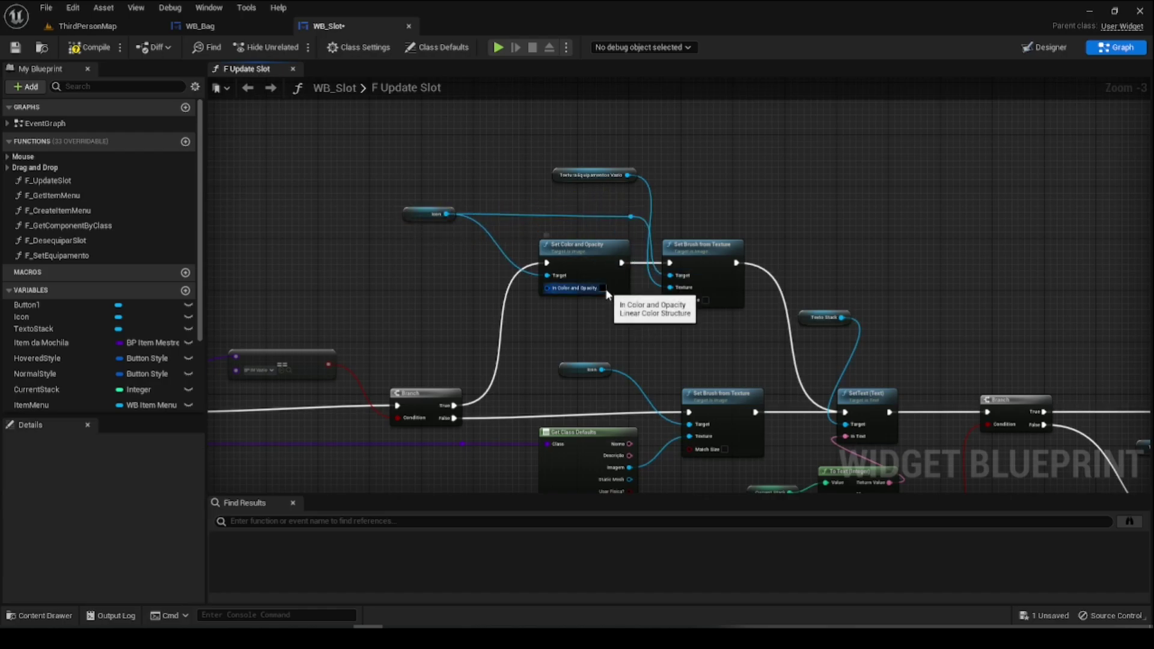
# - Set In Color and Opacity to a dim grayish-beige tint with alpha 0.3
pyautogui.click(603, 288)
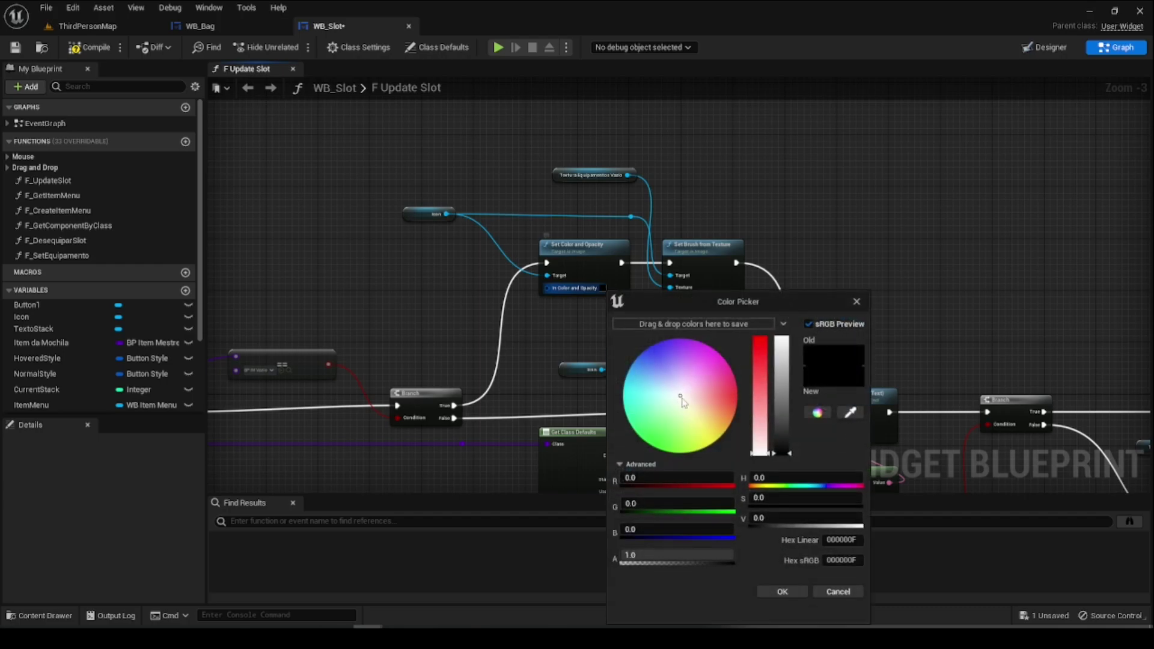
pyautogui.moveTo(786, 428); pyautogui.dragTo(791, 414)
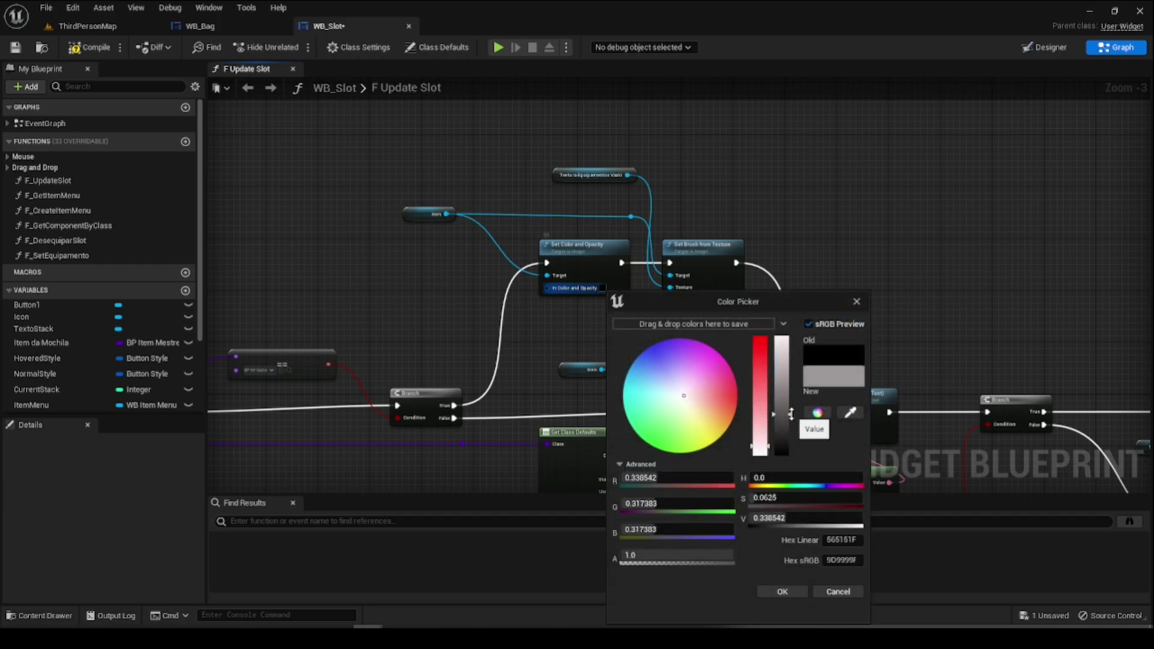
pyautogui.moveTo(684, 398)
pyautogui.mouseDown()
pyautogui.moveTo(698, 392)
pyautogui.moveTo(691, 409)
pyautogui.mouseUp()
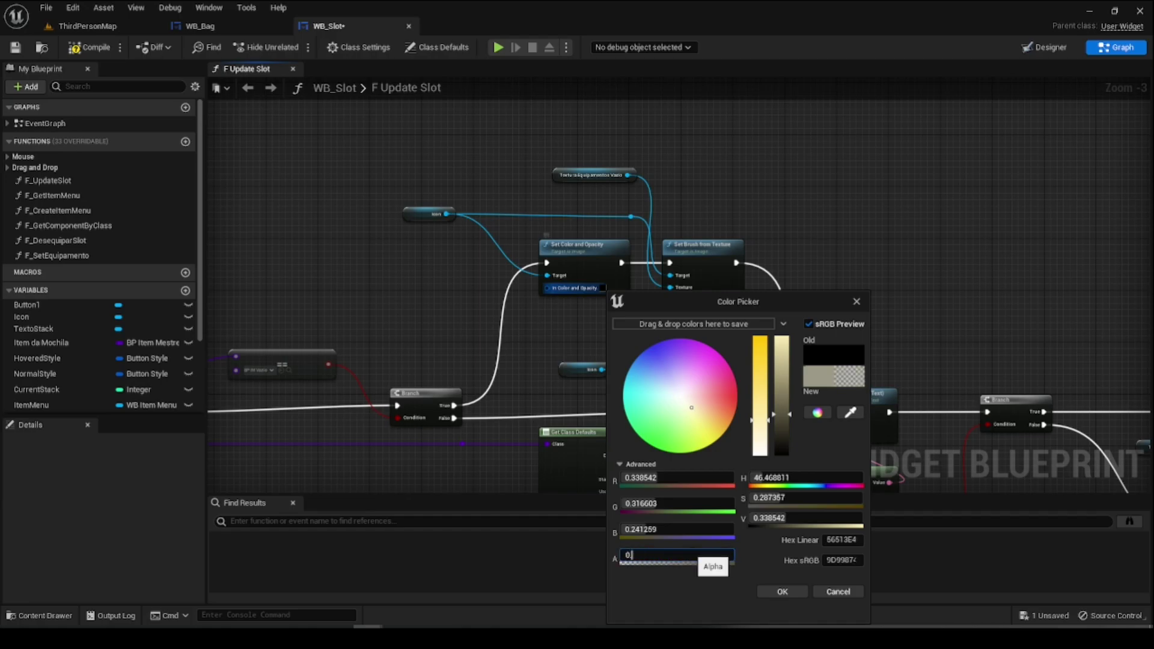
pyautogui.click(797, 594)
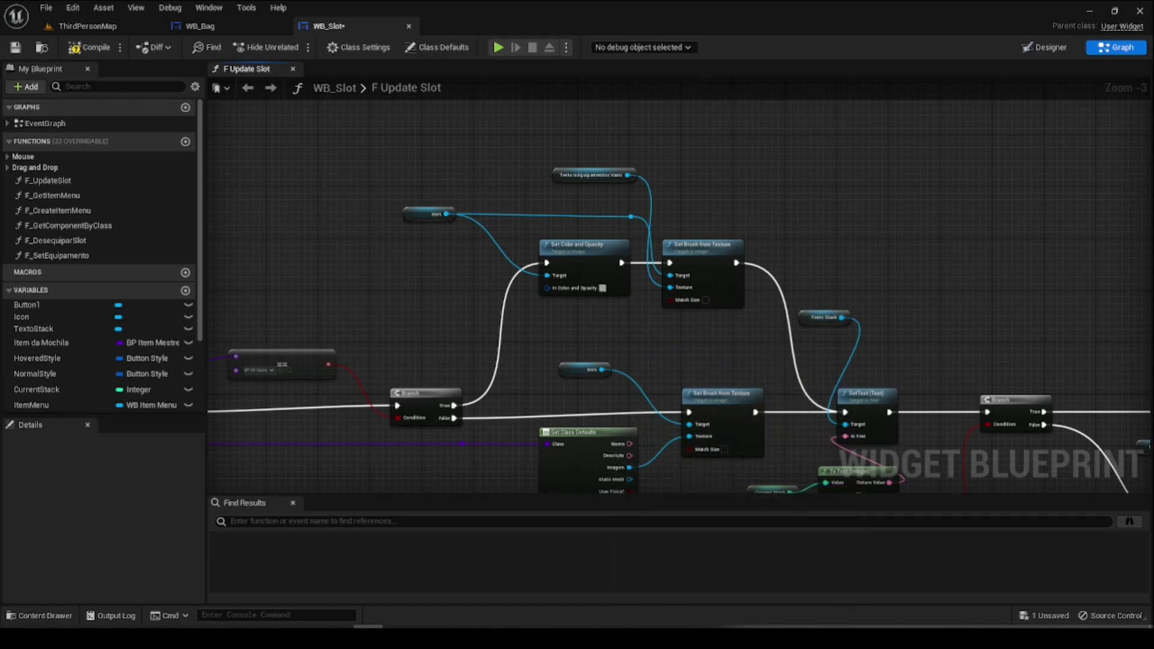
# - Save WB_Slot, play ThirdPersonMap and open the Mochila inventory to view the faded icons
pyautogui.click(16, 48)
pyautogui.click(63, 27)
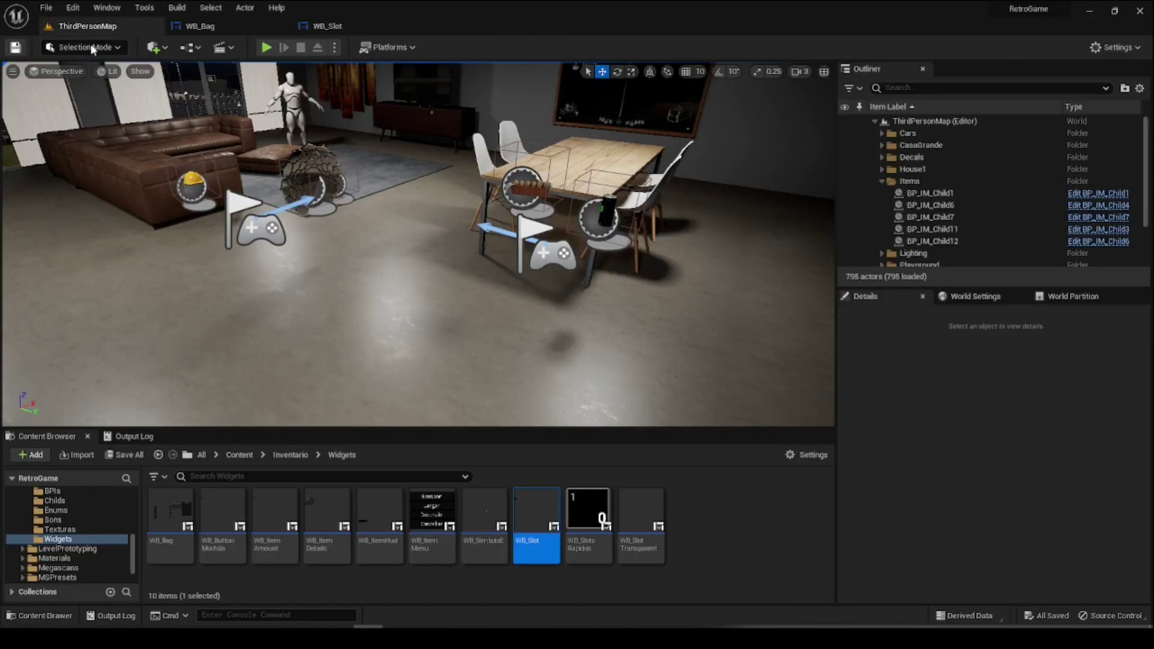
pyautogui.click(266, 47)
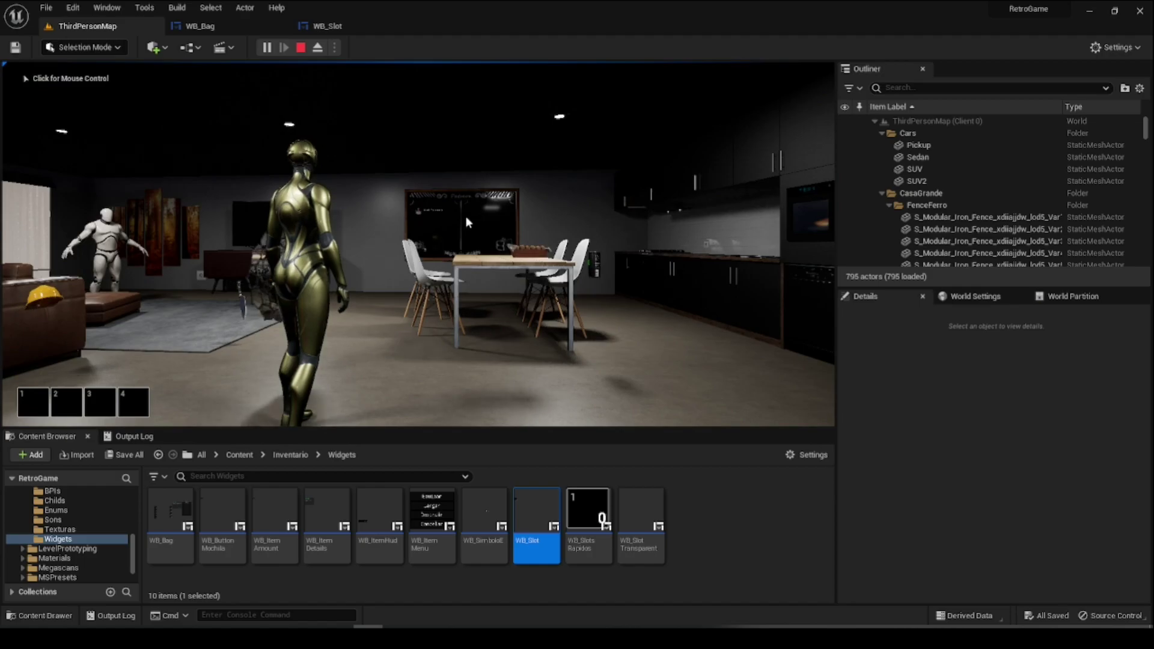
pyautogui.click(465, 215)
pyautogui.press('i')
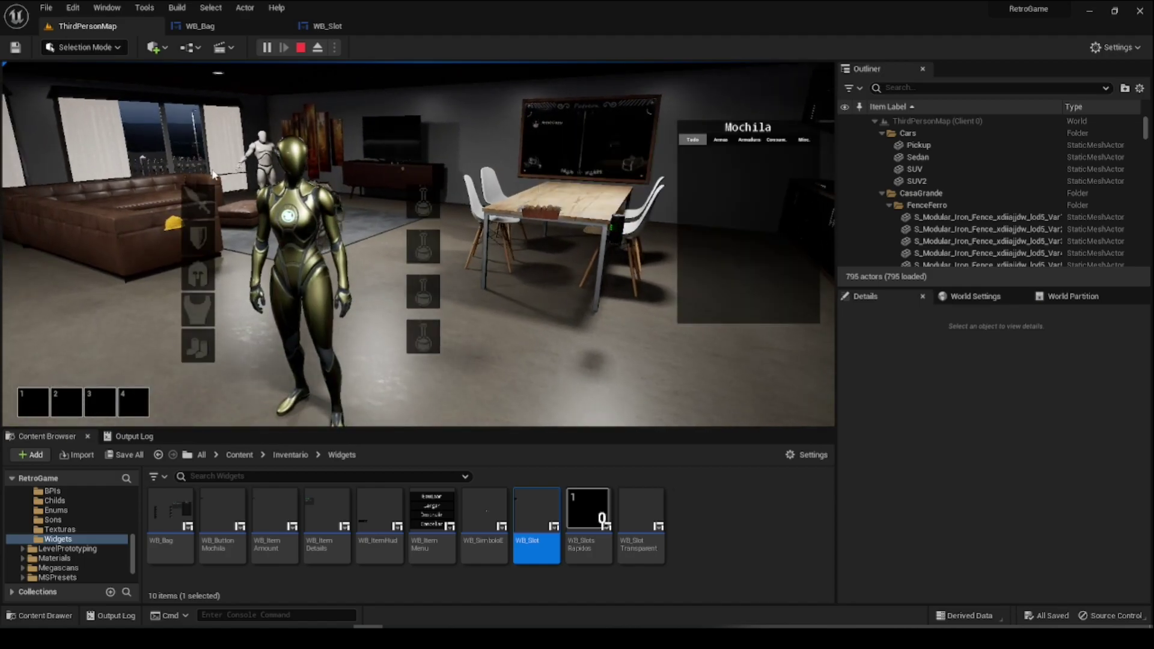
pyautogui.press('w')
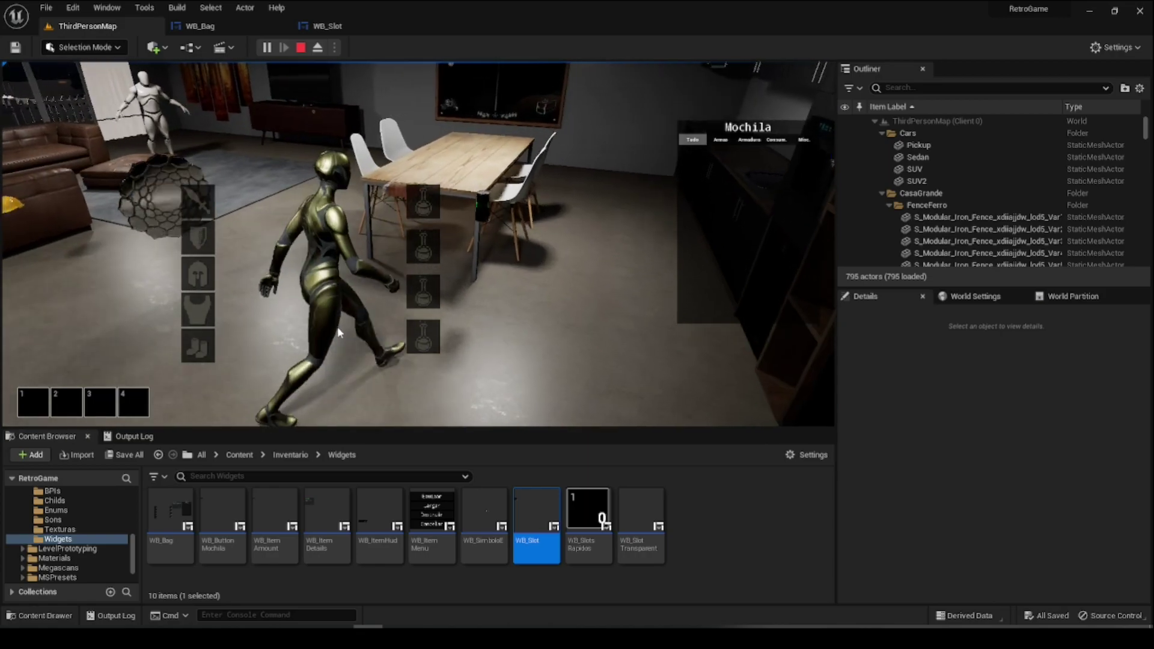
# - Lower the Set Color and Opacity tint's alpha to 0.2 and save WB_Slot
pyautogui.click(329, 26)
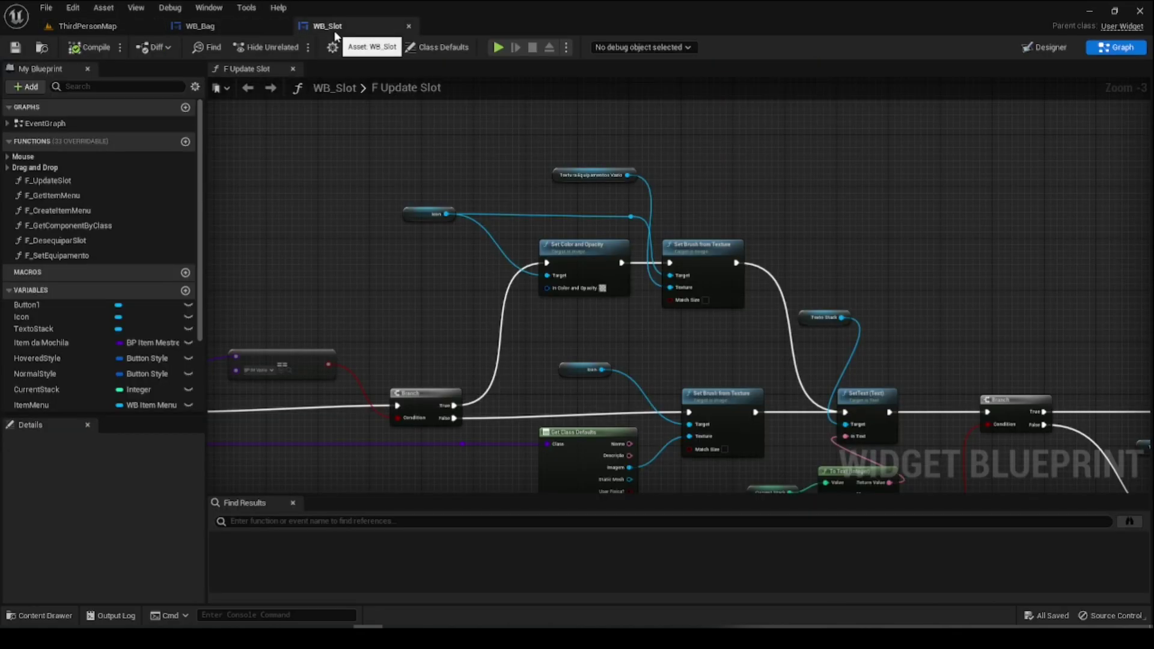
pyautogui.click(602, 289)
pyautogui.write('0.2')
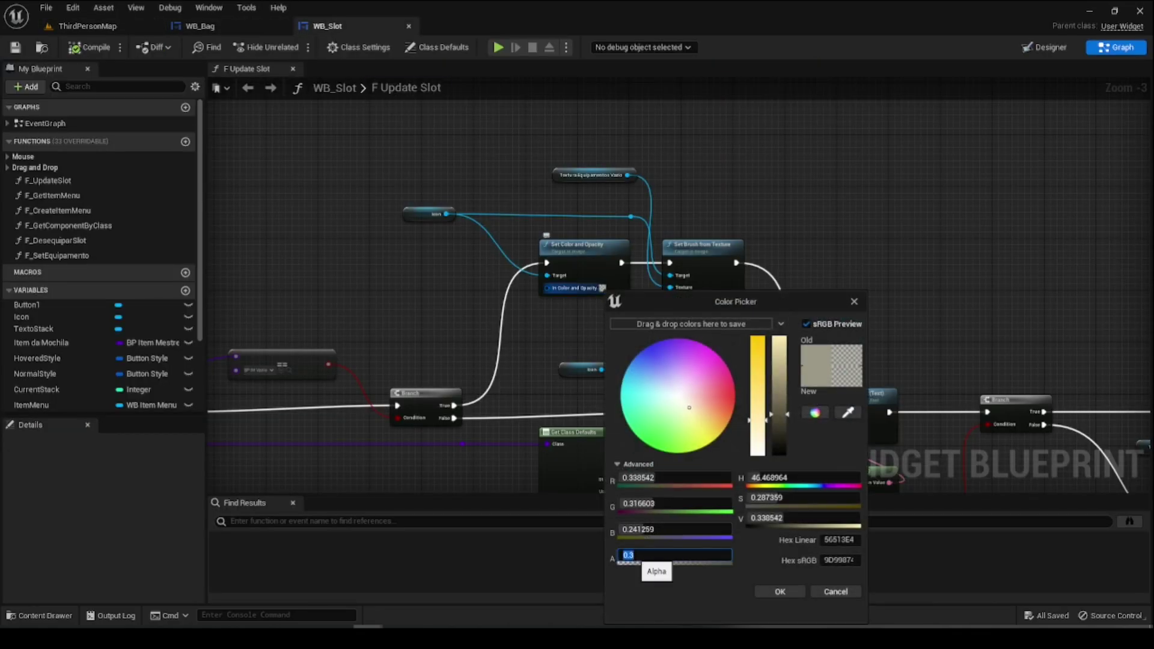
pyautogui.click(791, 594)
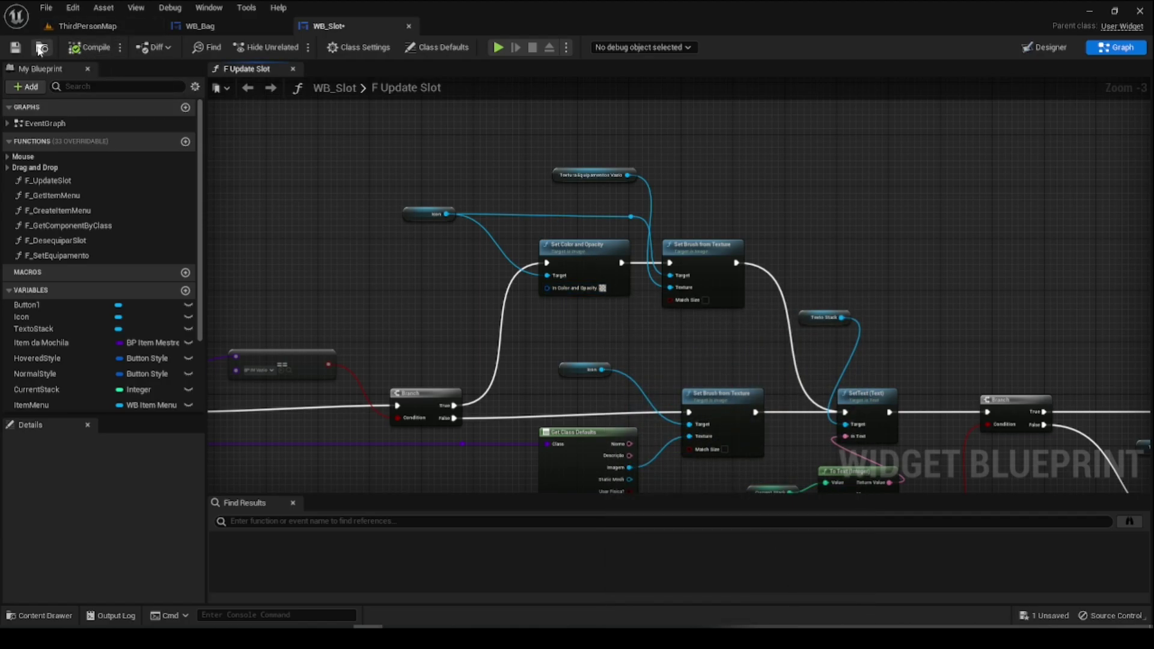
pyautogui.click(15, 47)
pyautogui.click(50, 29)
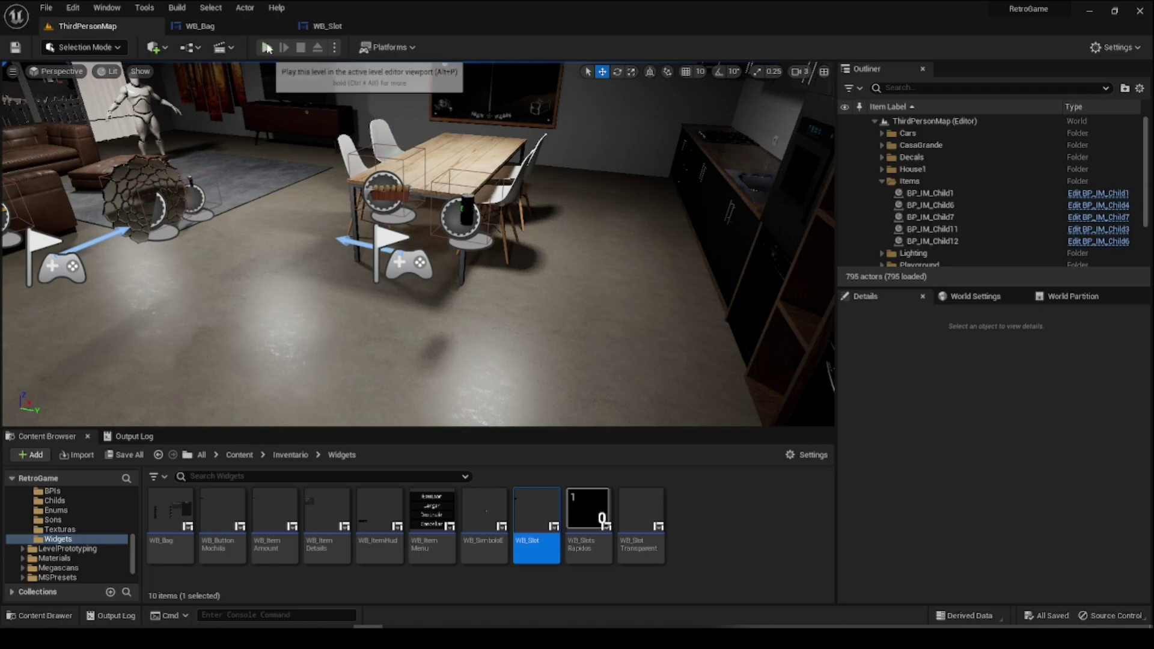
# - Play the level, open the Mochila inventory, and walk over to pick up the table item
pyautogui.click(267, 47)
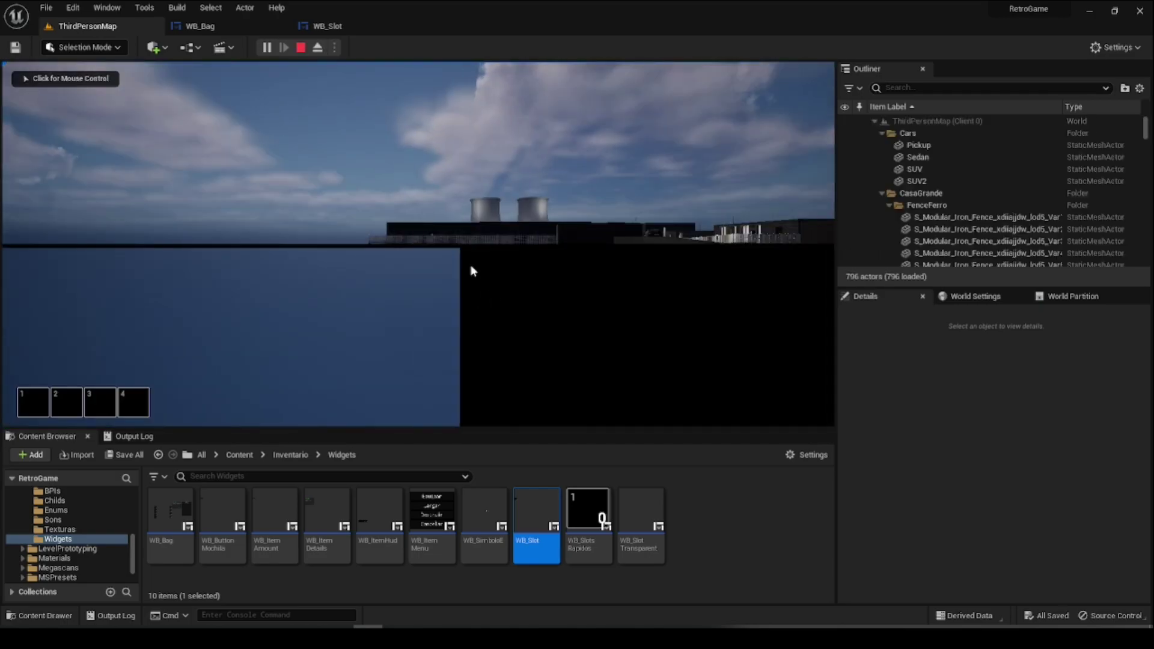
pyautogui.press('i')
pyautogui.press('d')
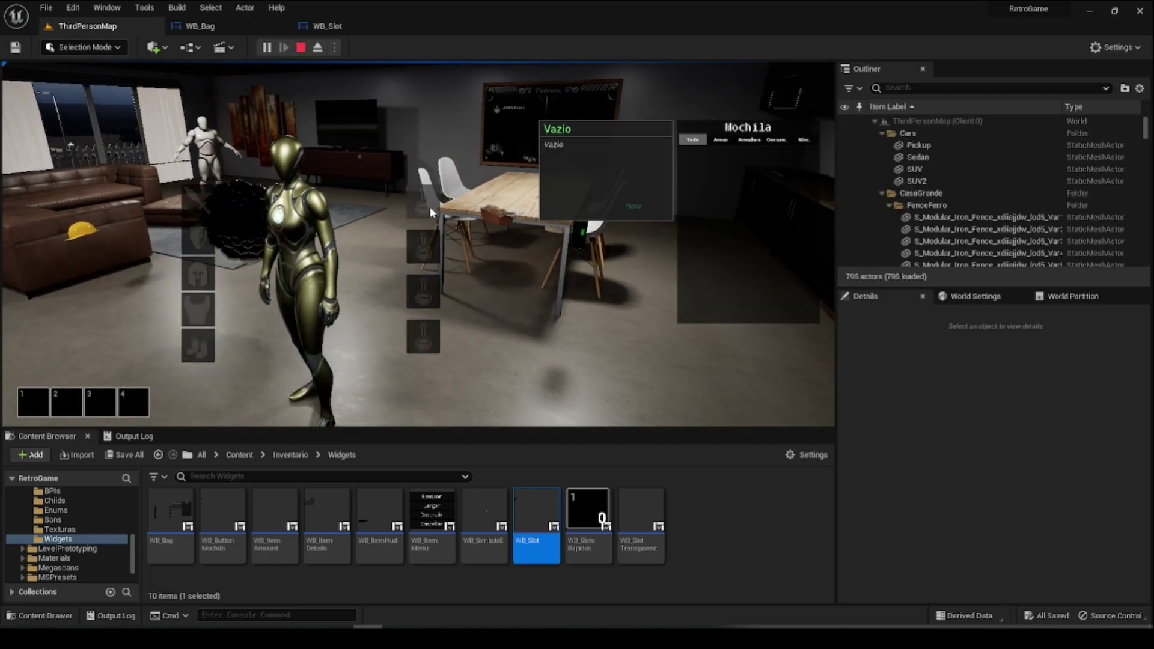
pyautogui.press('w')
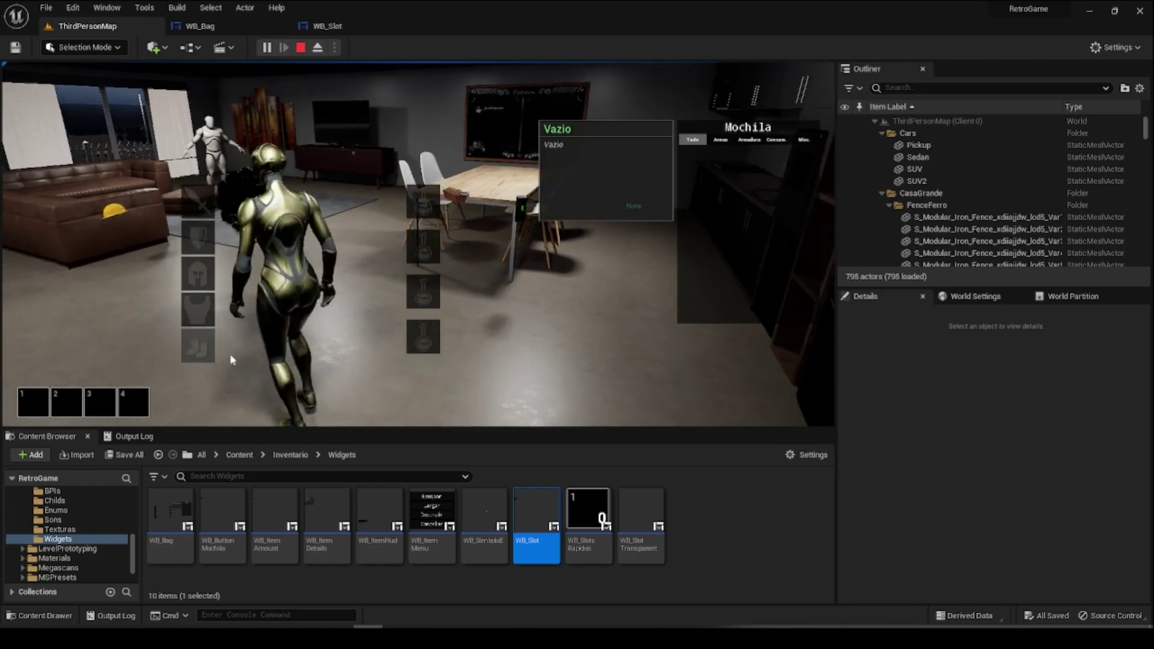
pyautogui.press('e')
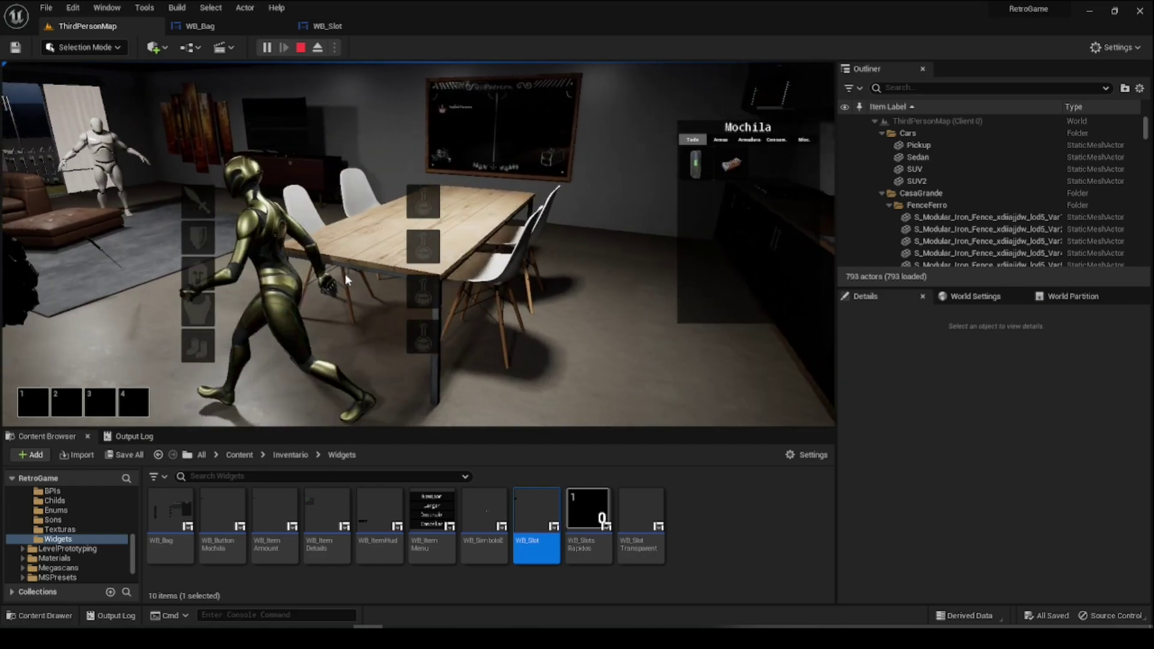
pyautogui.press('a')
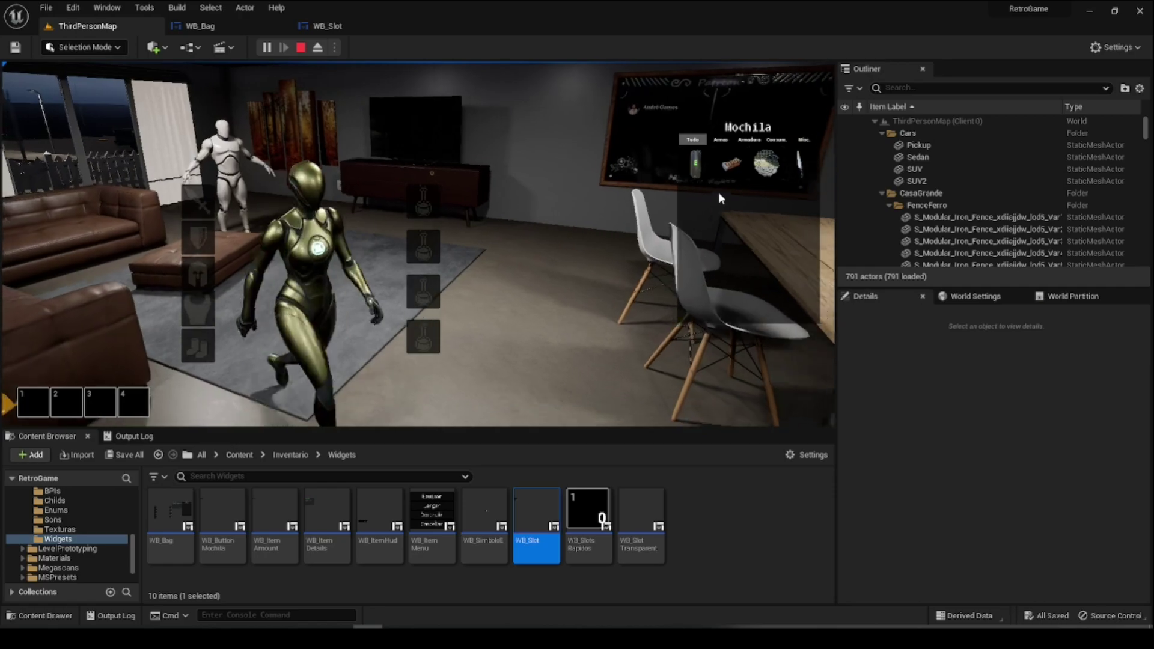
pyautogui.press('s')
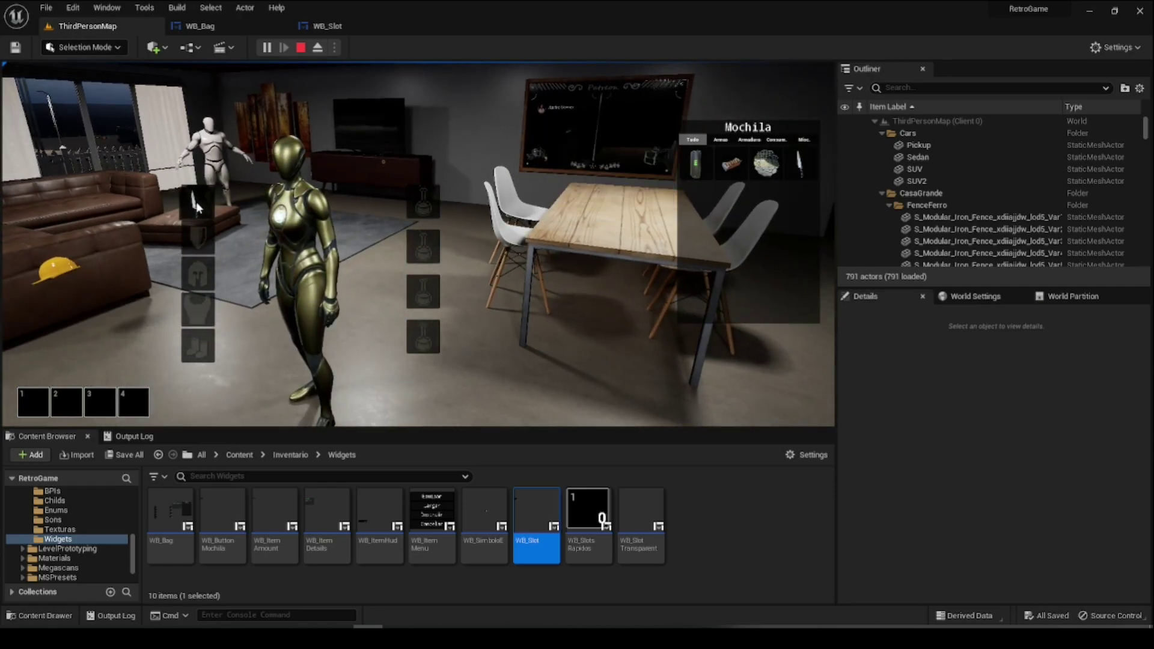
# - Put the battery in quick slot 2, equip the round item as shield and the yellow helmet, then open a standalone preview
pyautogui.moveTo(695, 162)
pyautogui.mouseDown()
pyautogui.moveTo(452, 264)
pyautogui.moveTo(423, 246)
pyautogui.mouseUp()
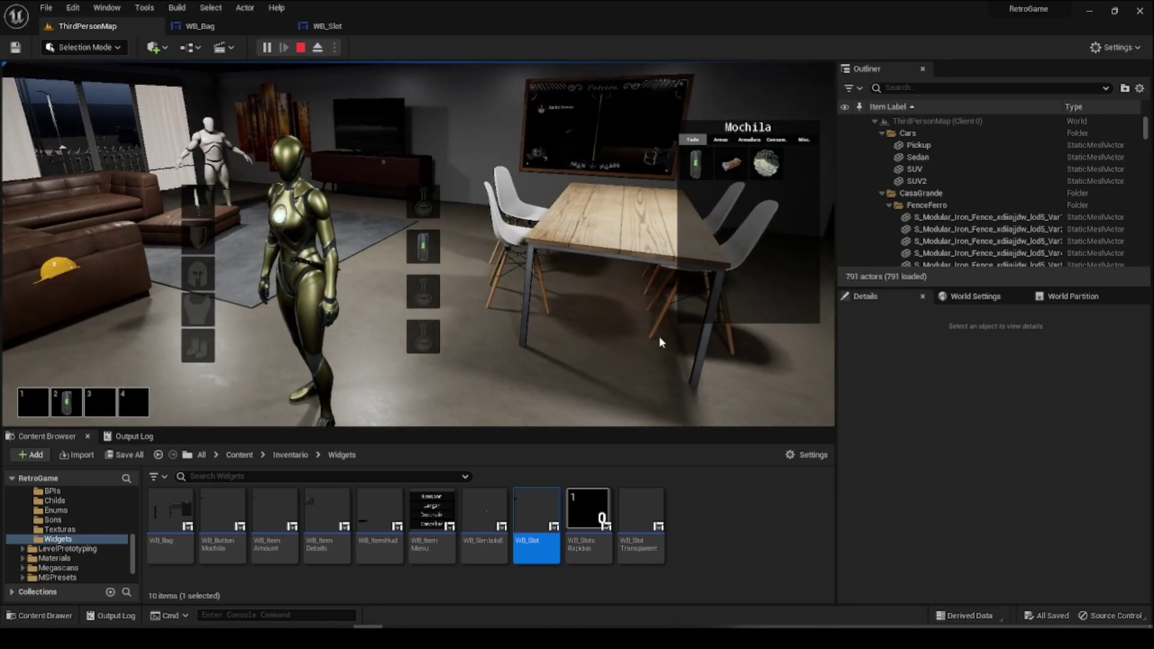
pyautogui.moveTo(732, 164); pyautogui.dragTo(429, 295)
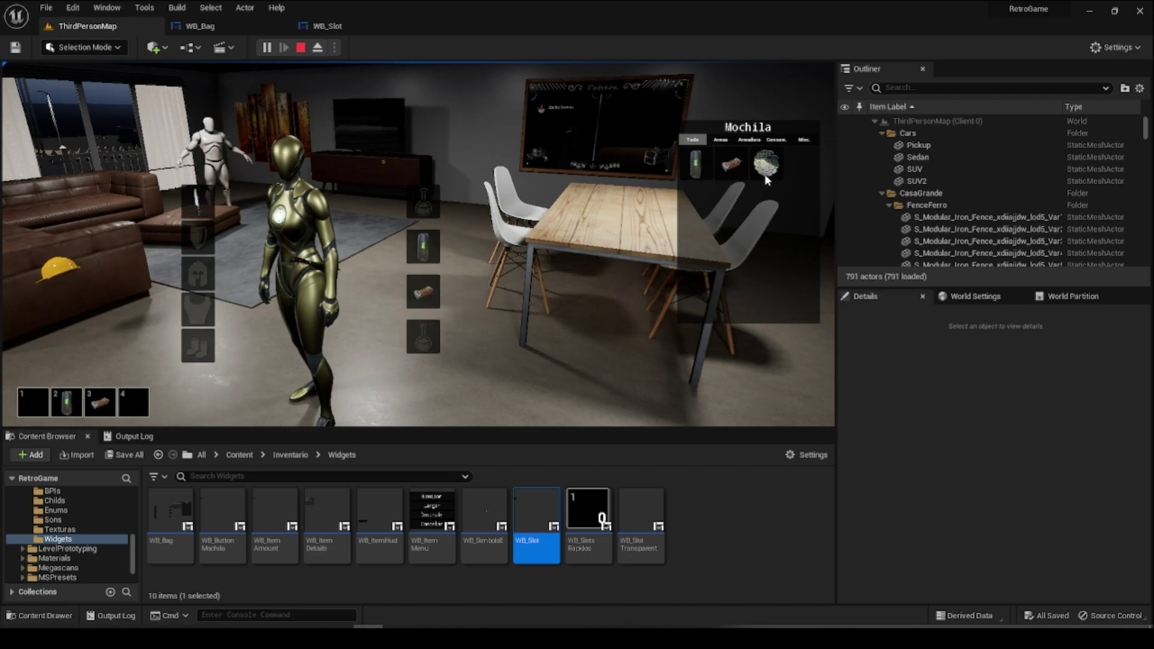
pyautogui.moveTo(767, 163); pyautogui.dragTo(202, 249)
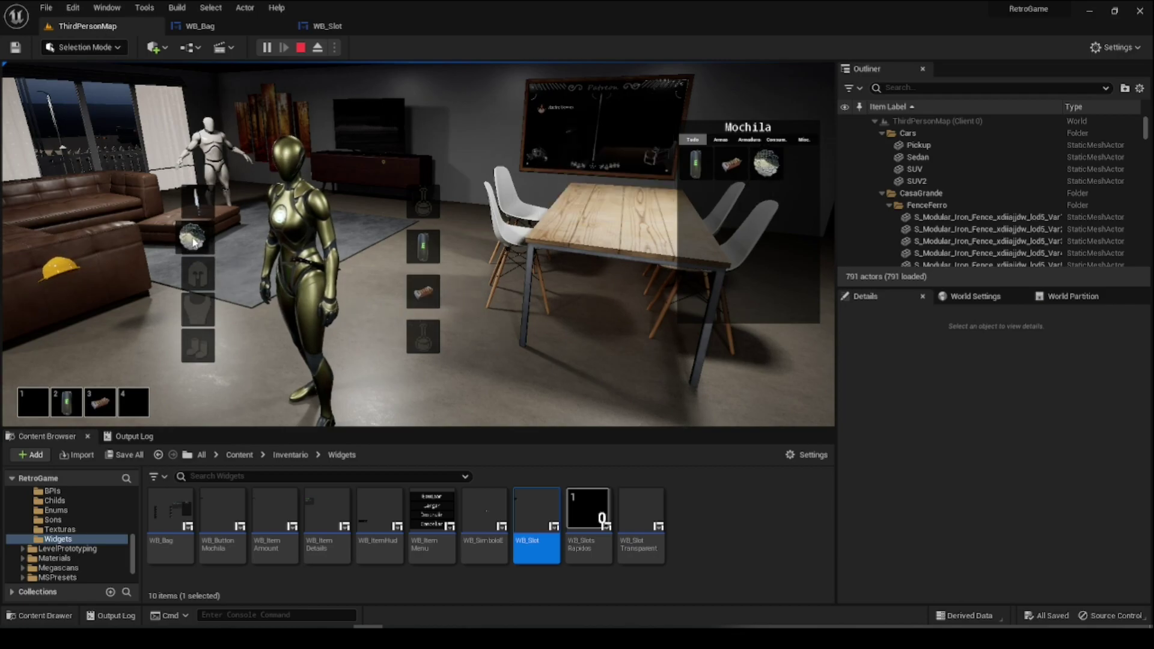
pyautogui.press('w')
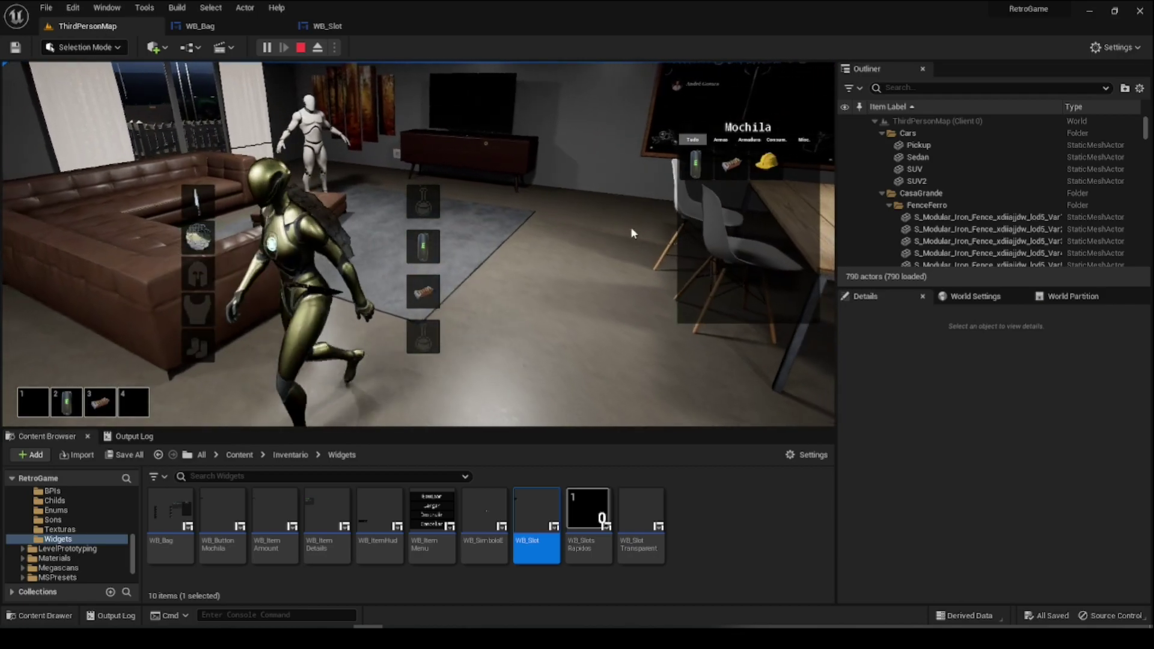
pyautogui.moveTo(182, 283); pyautogui.dragTo(766, 161)
pyautogui.moveTo(183, 278); pyautogui.dragTo(186, 276)
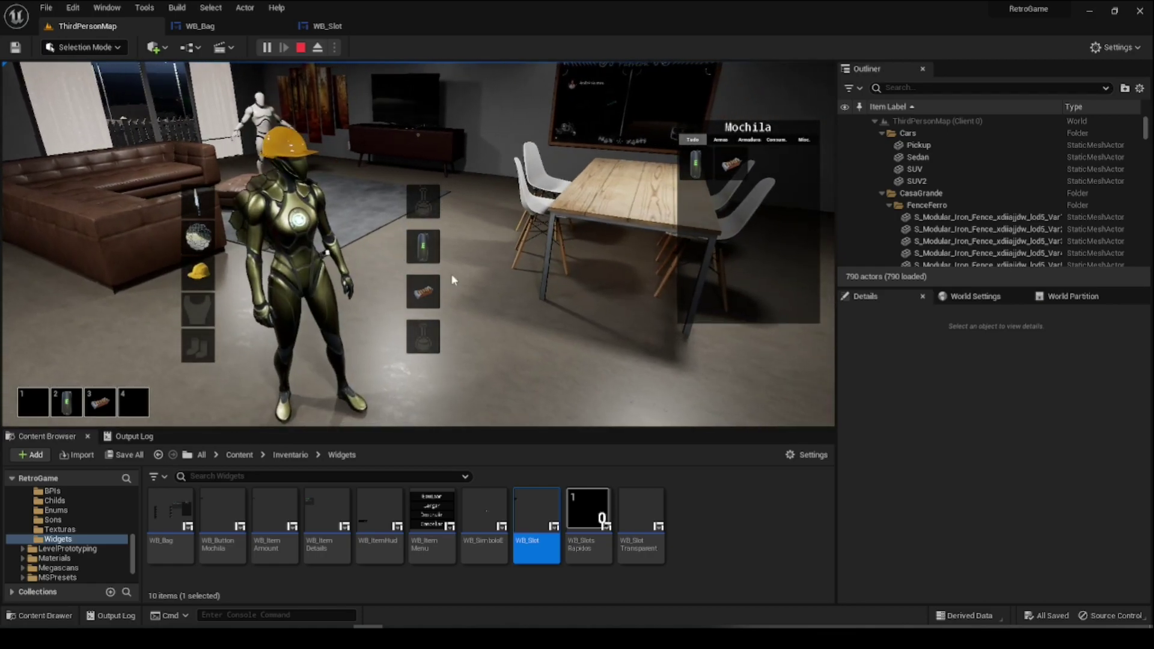
pyautogui.hotkey('alt', 'Tab')
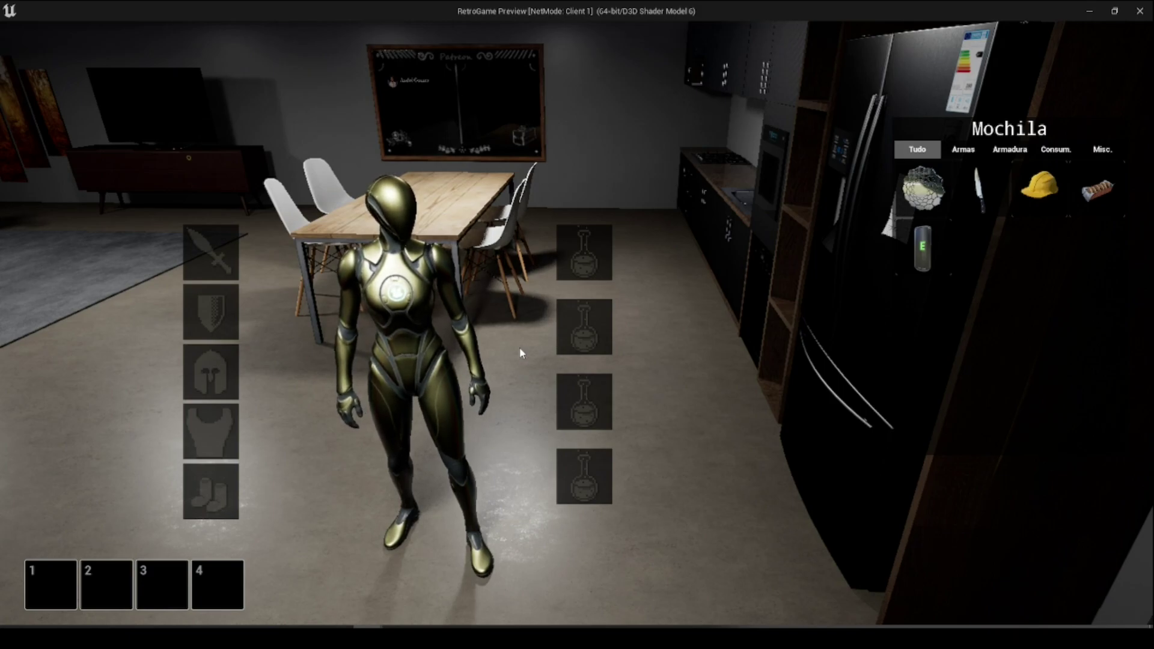
pyautogui.press('w')
pyautogui.press('s')
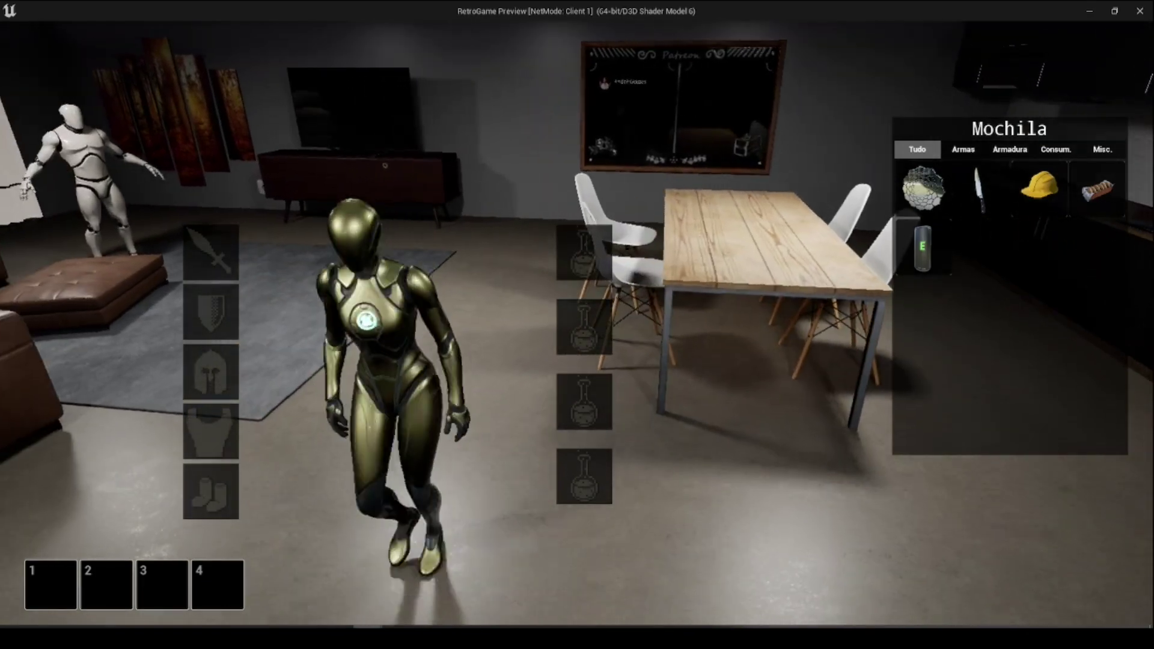